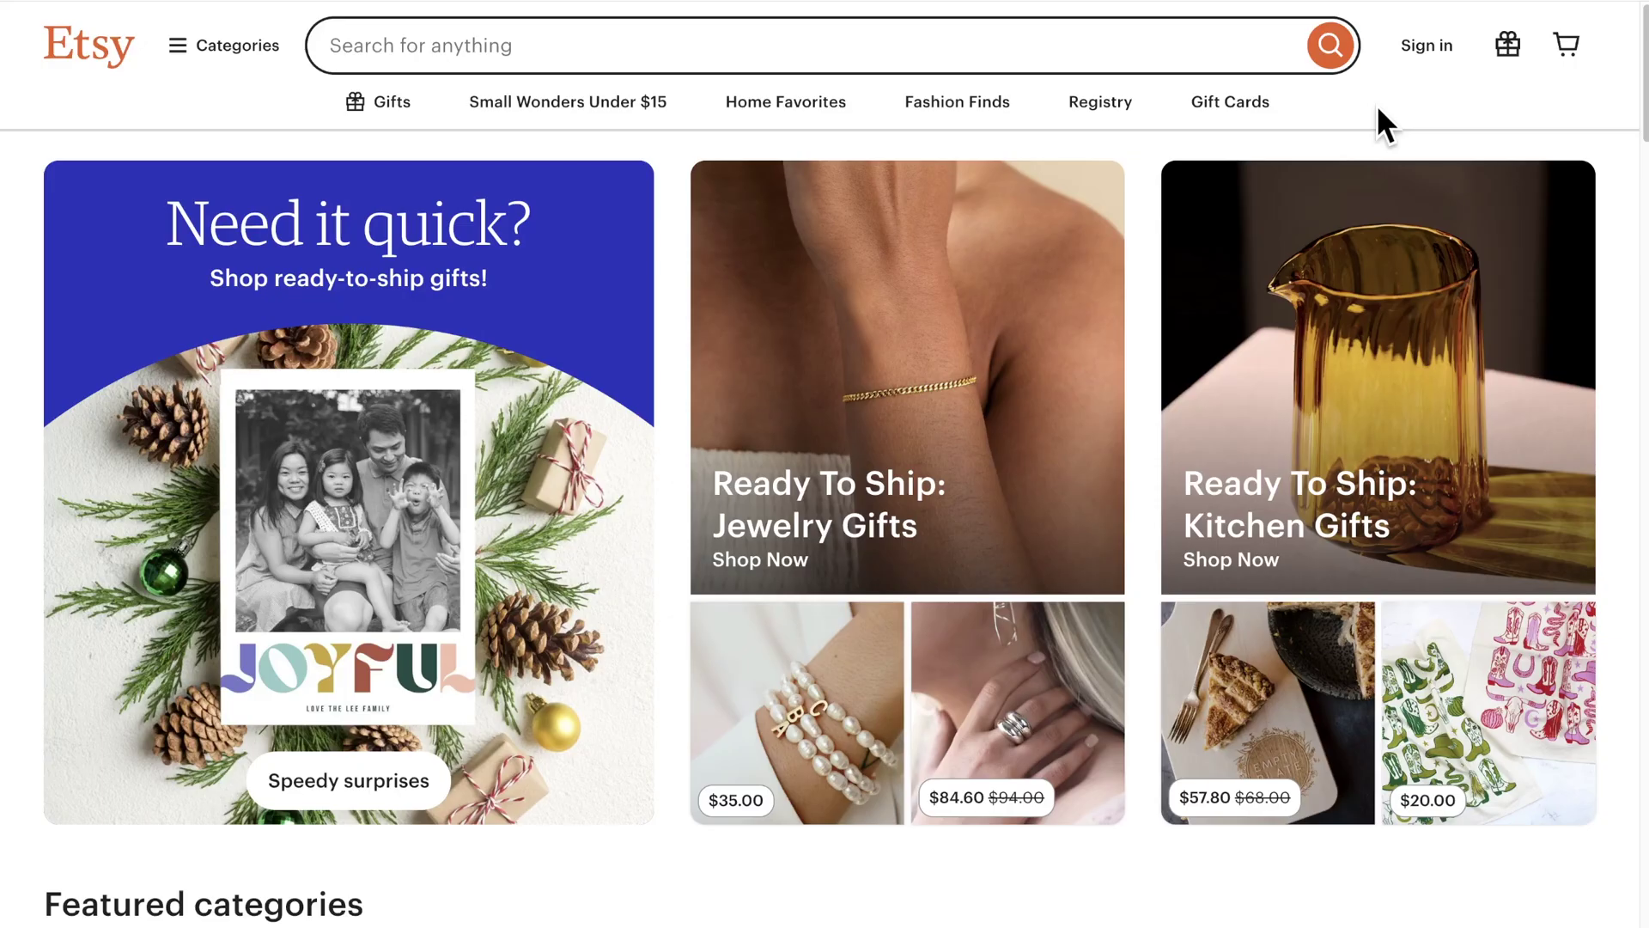
Step: Register a new Etsy account with the store's email address, a first name and a password
left_click(1424, 48)
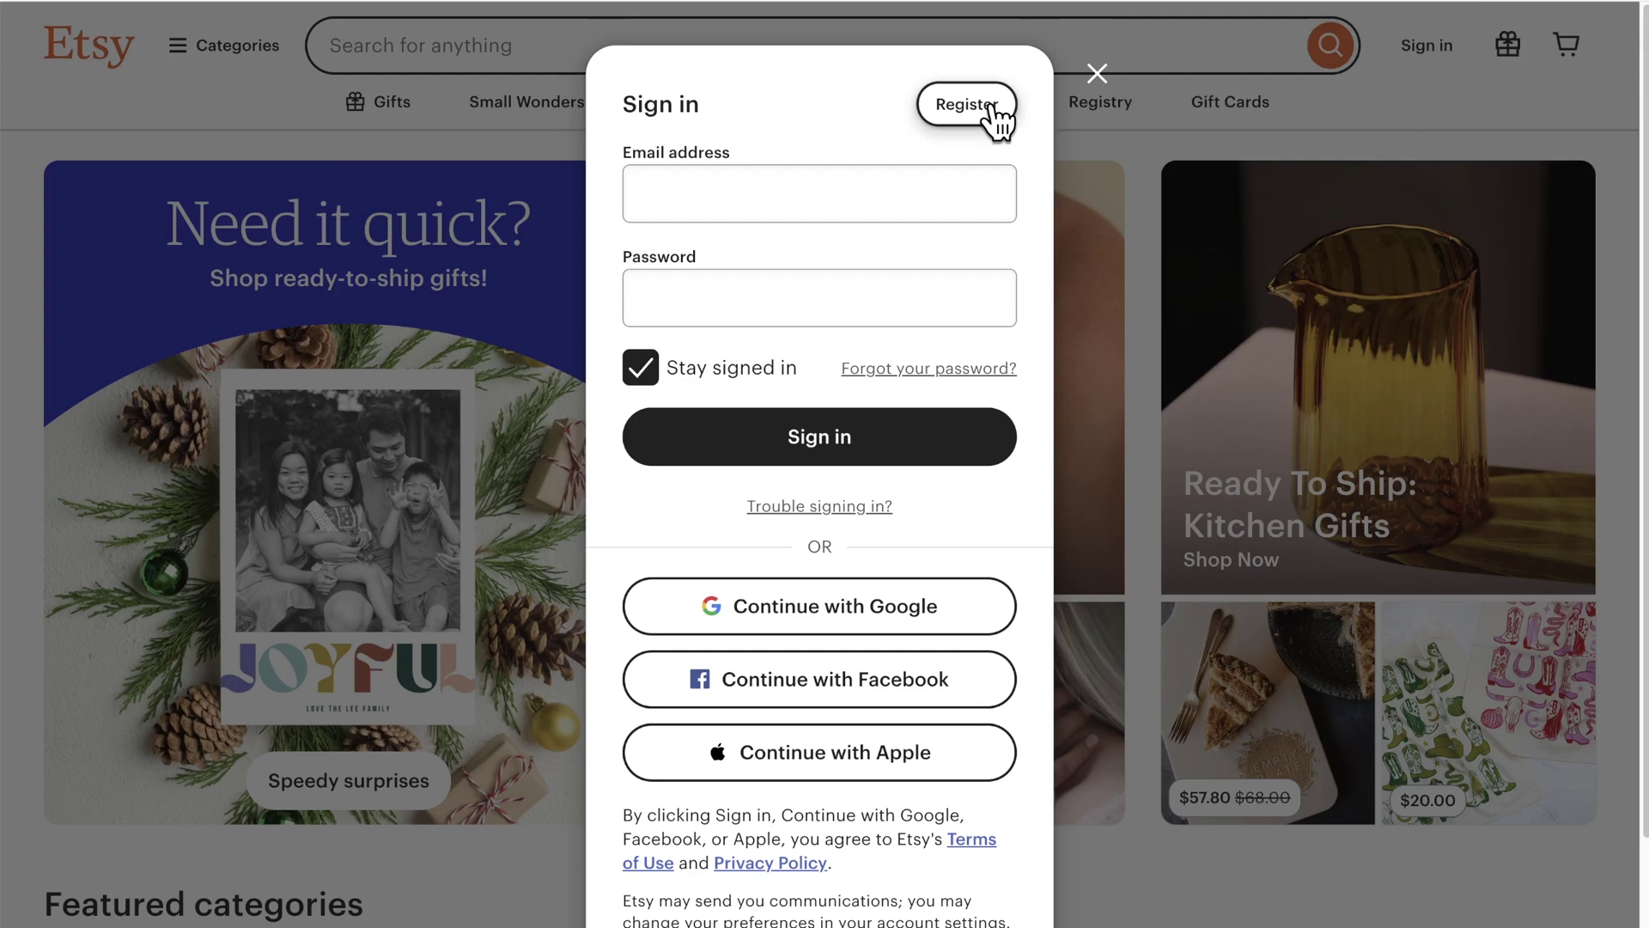
left_click(995, 105)
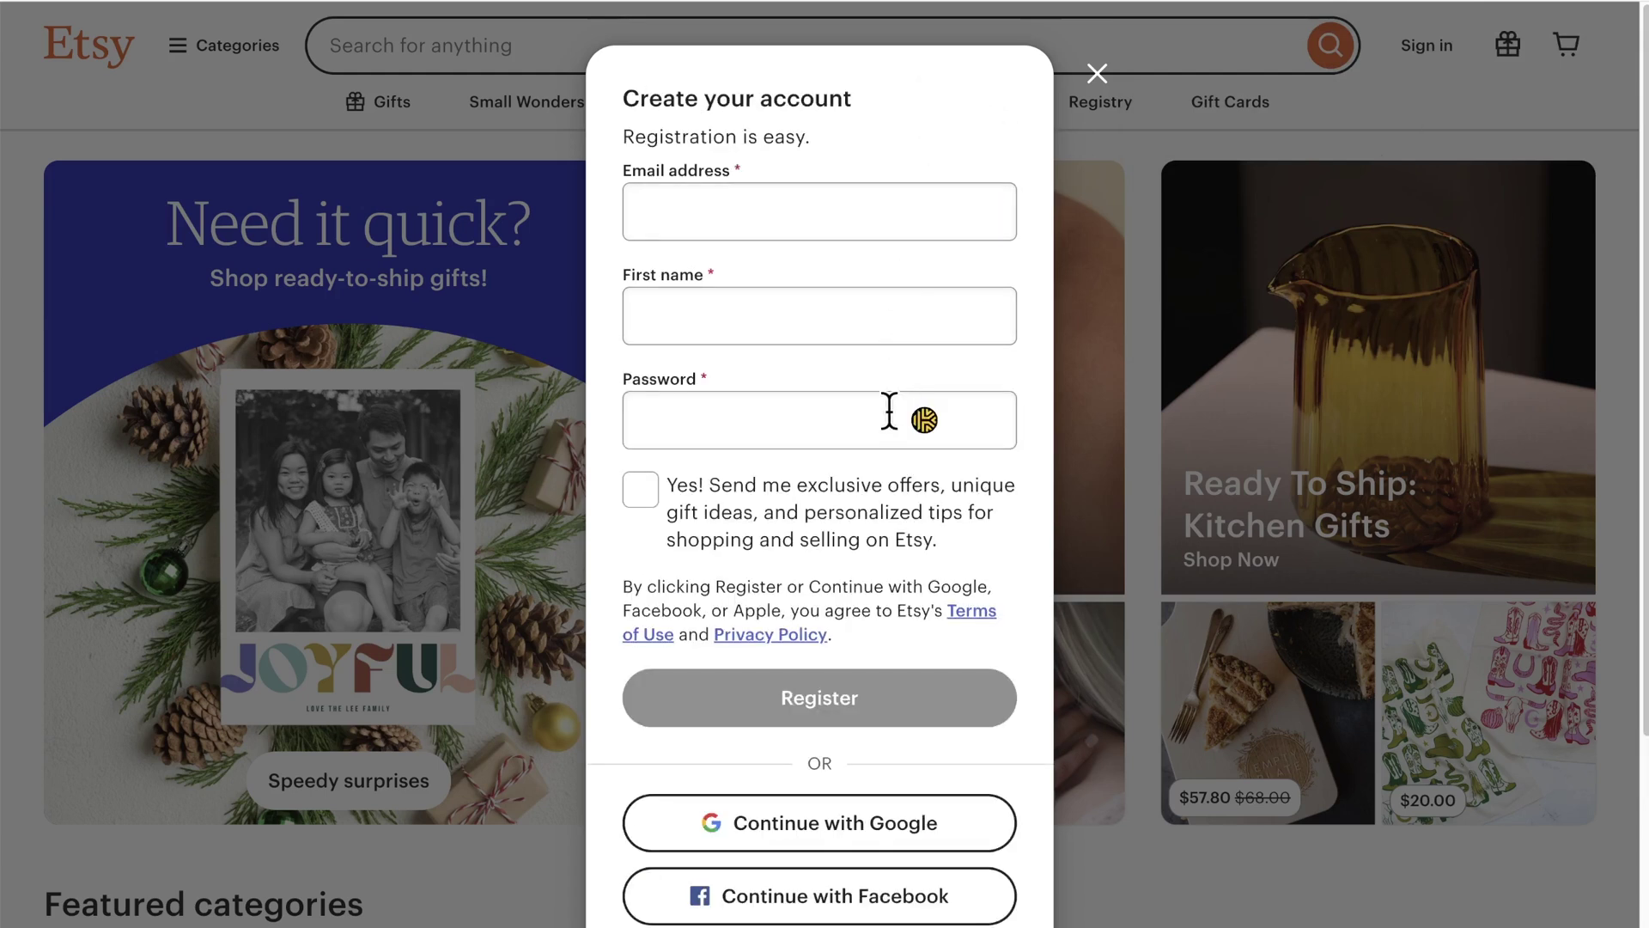
scroll(889, 415, "down", 3)
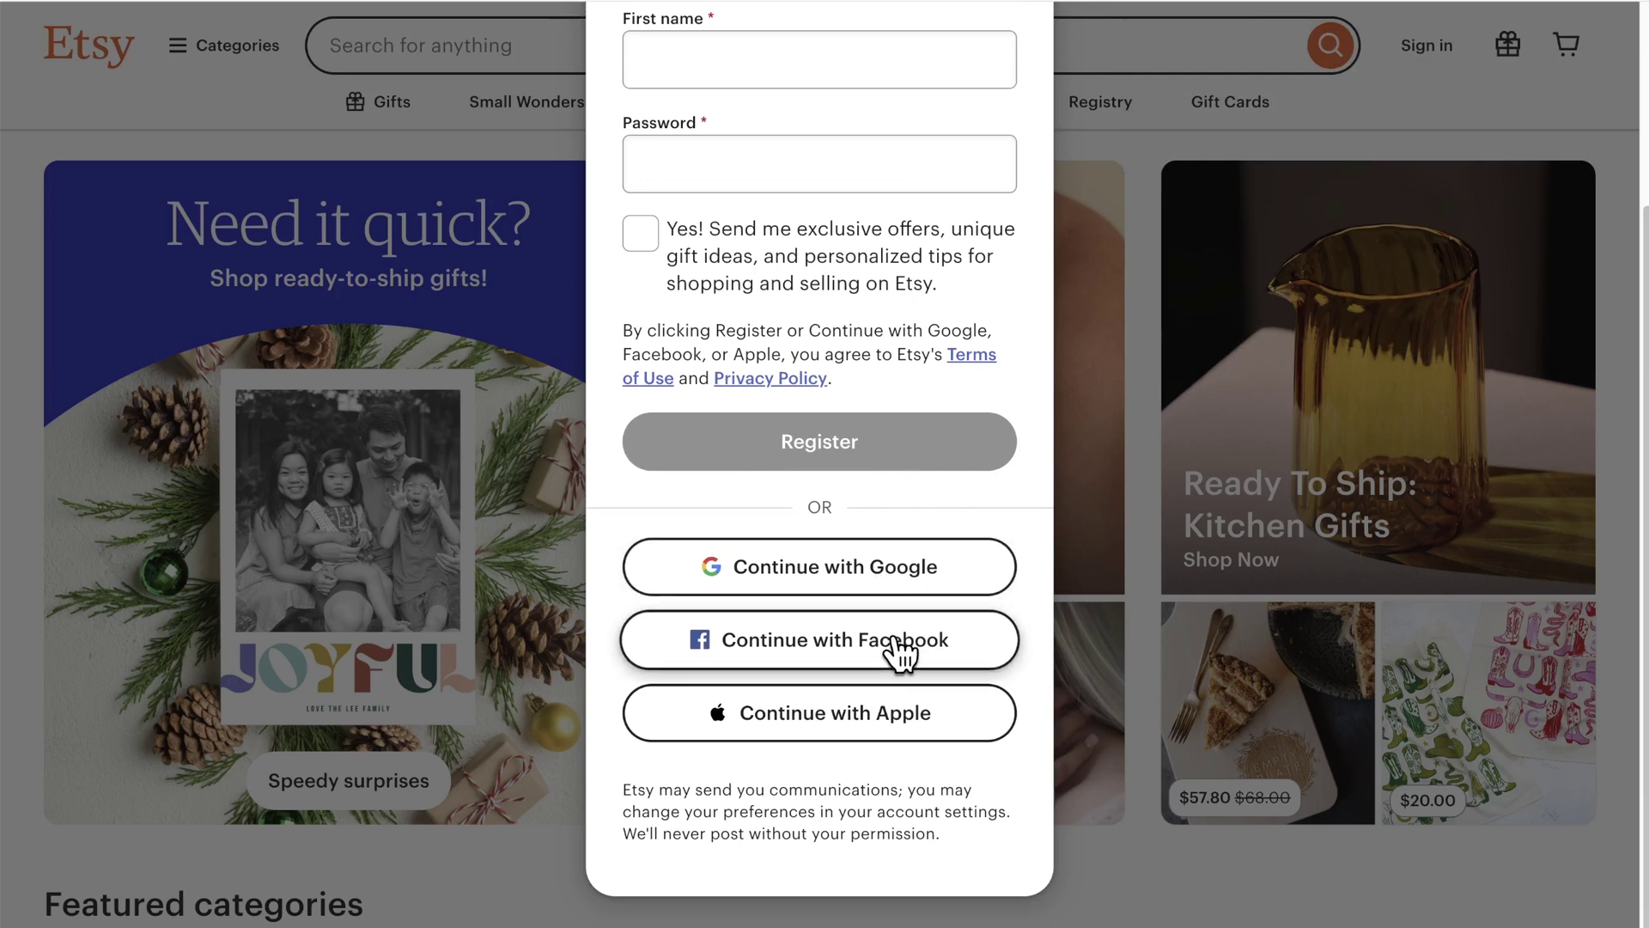
scroll(885, 730, "up", 3)
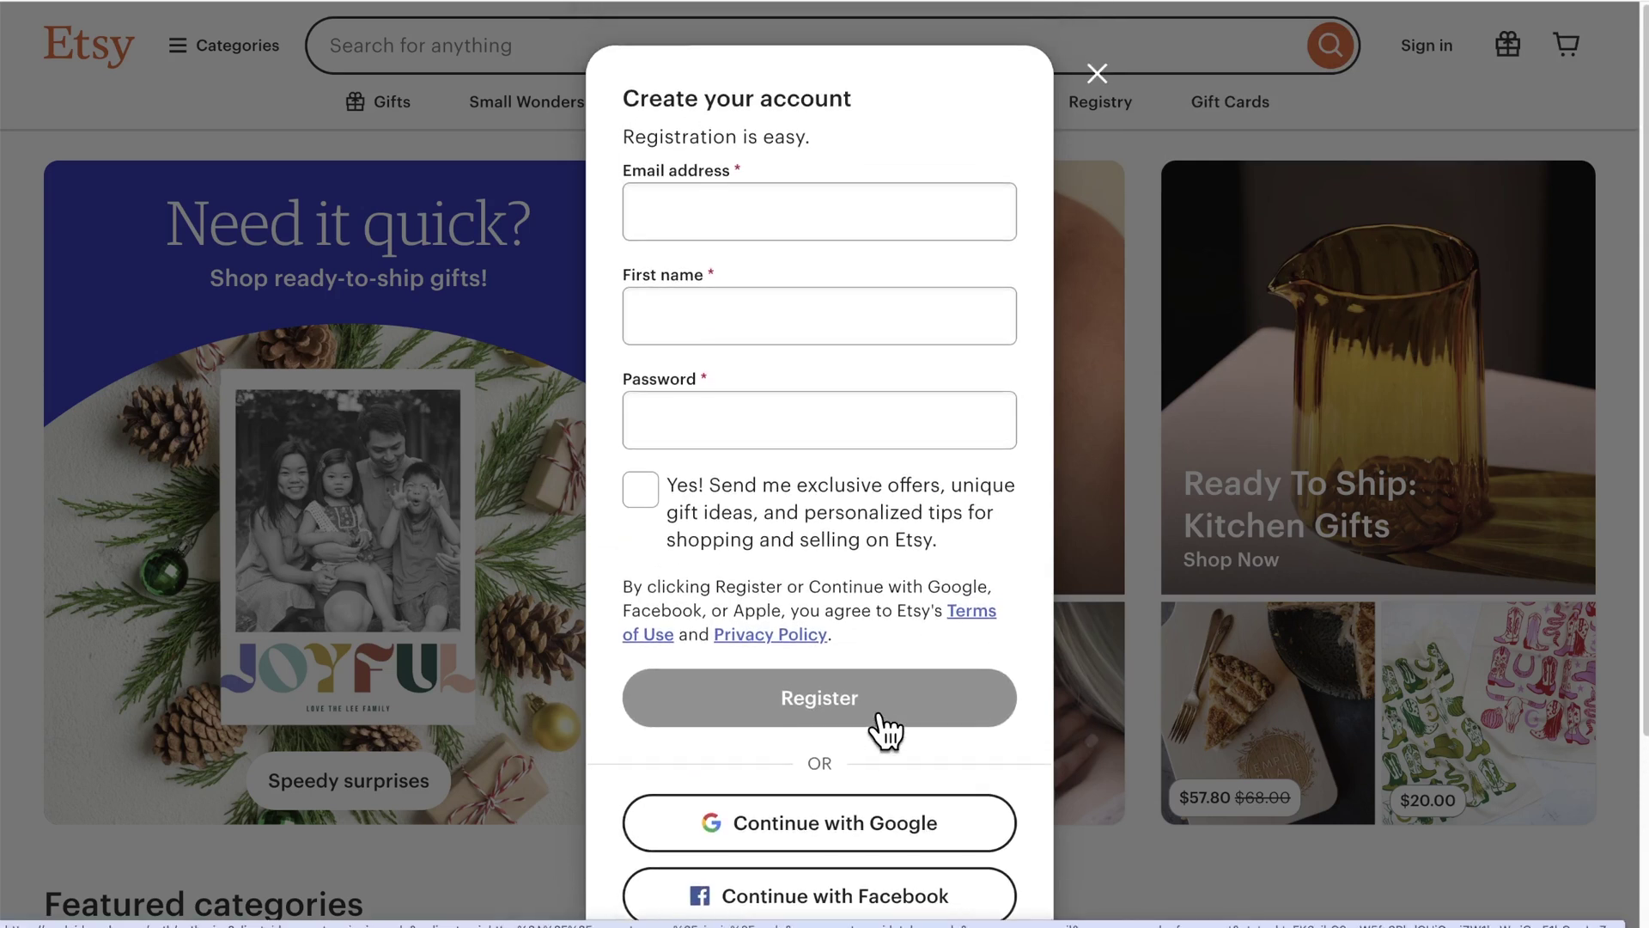
left_click(774, 211)
key("Tab")
type("Leah")
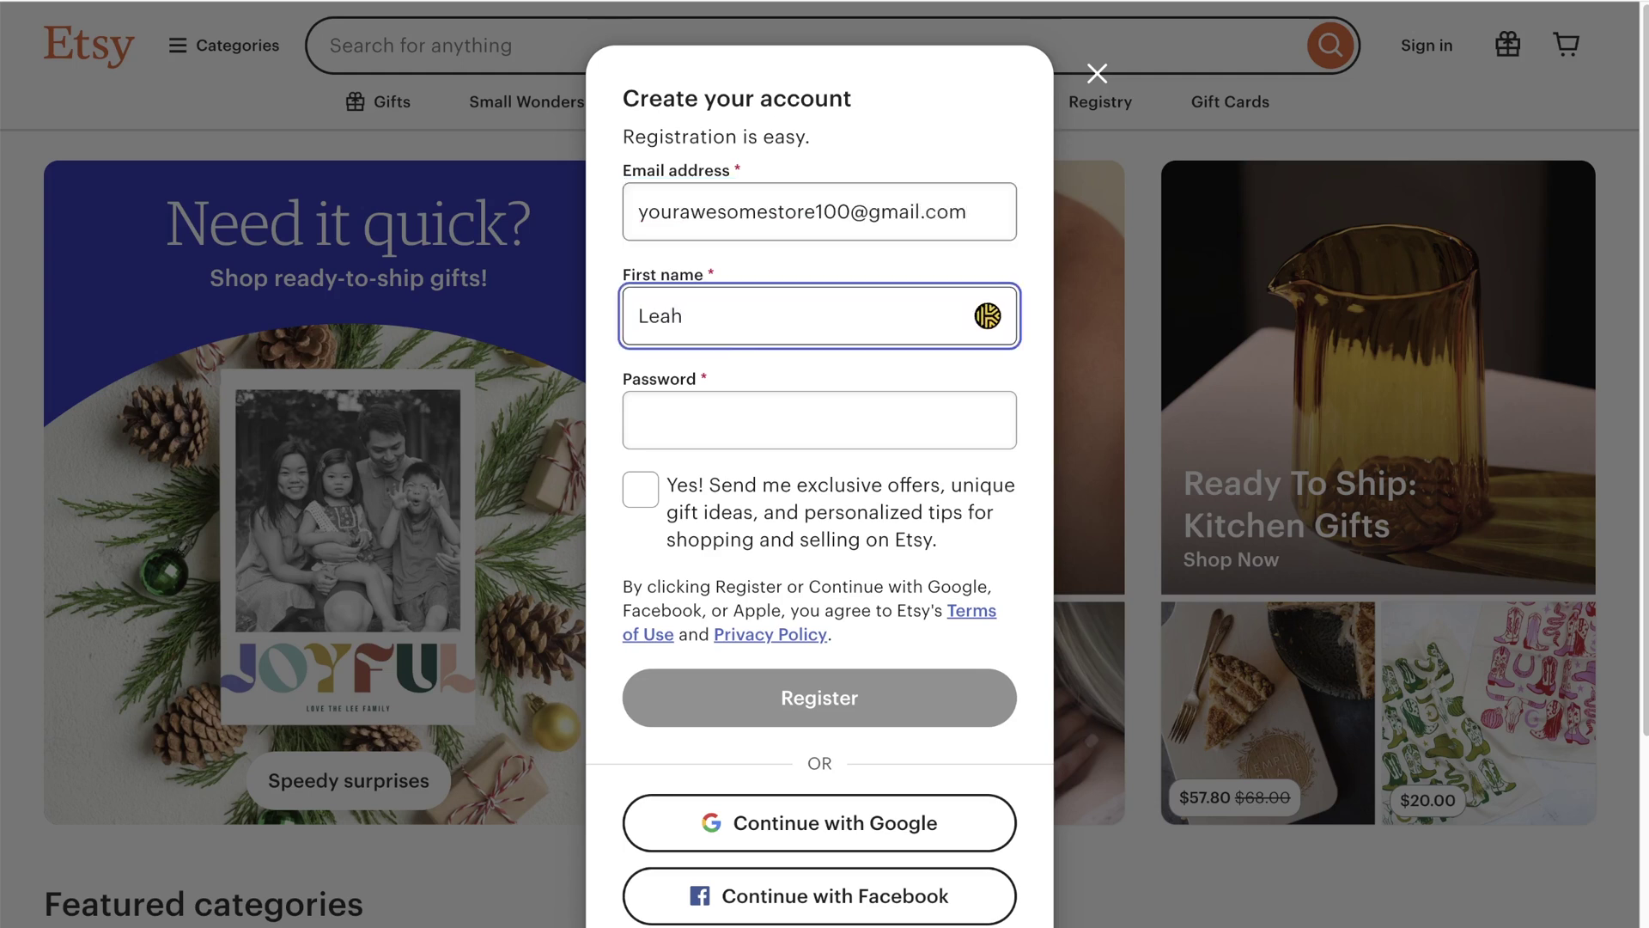
key("Tab")
type("•••••••••••")
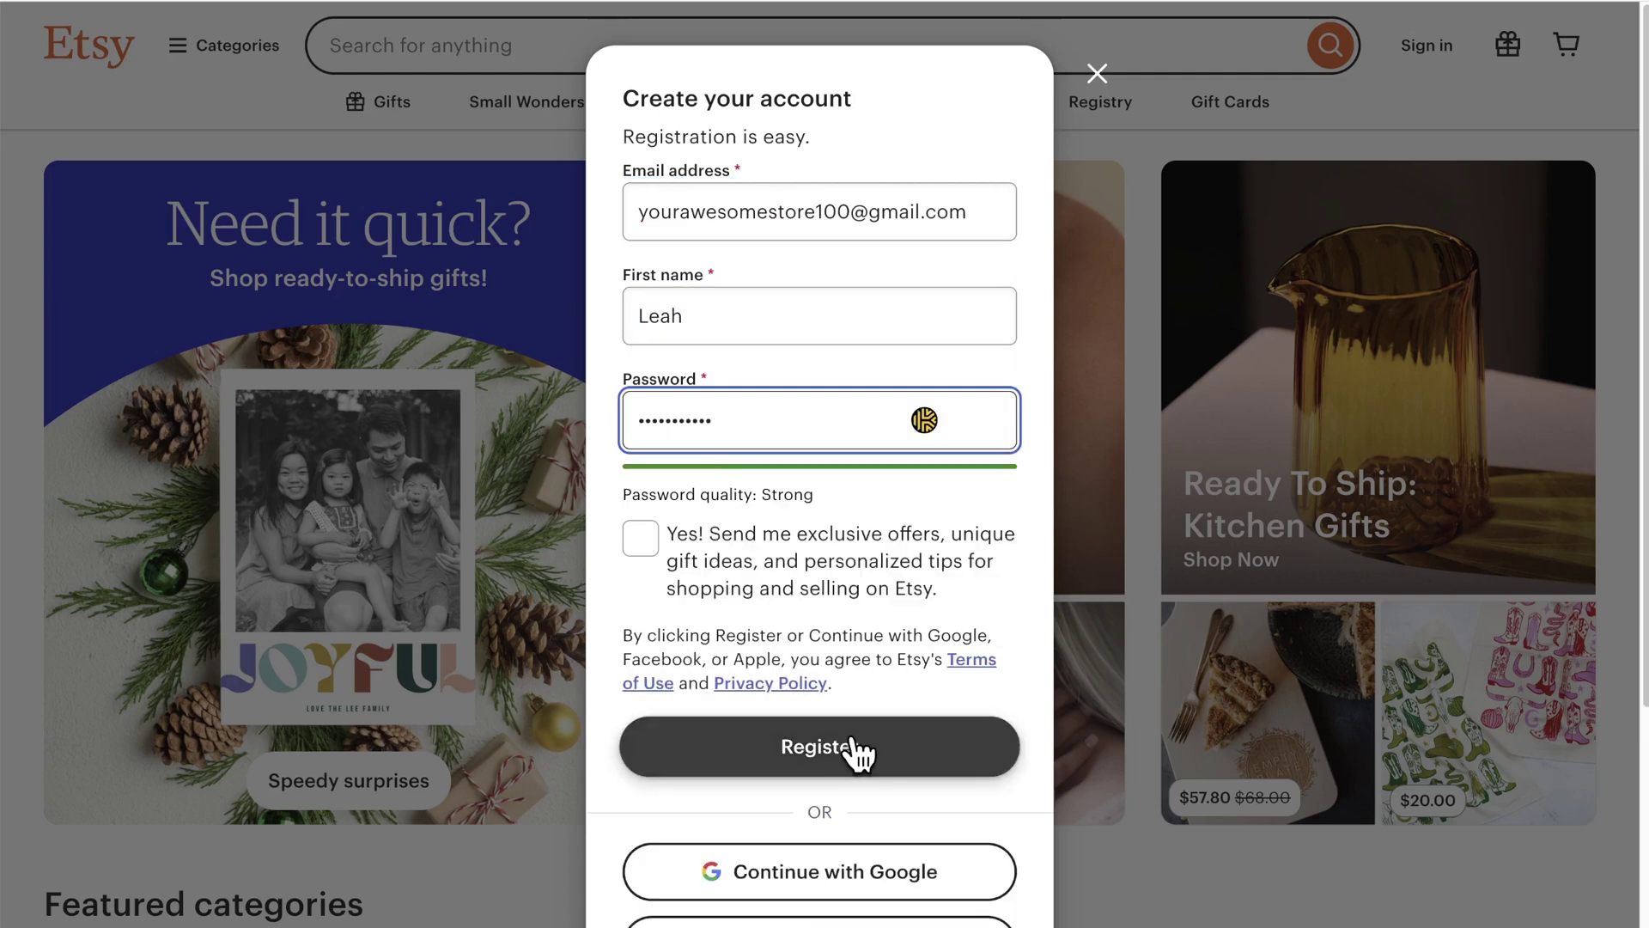
left_click(855, 747)
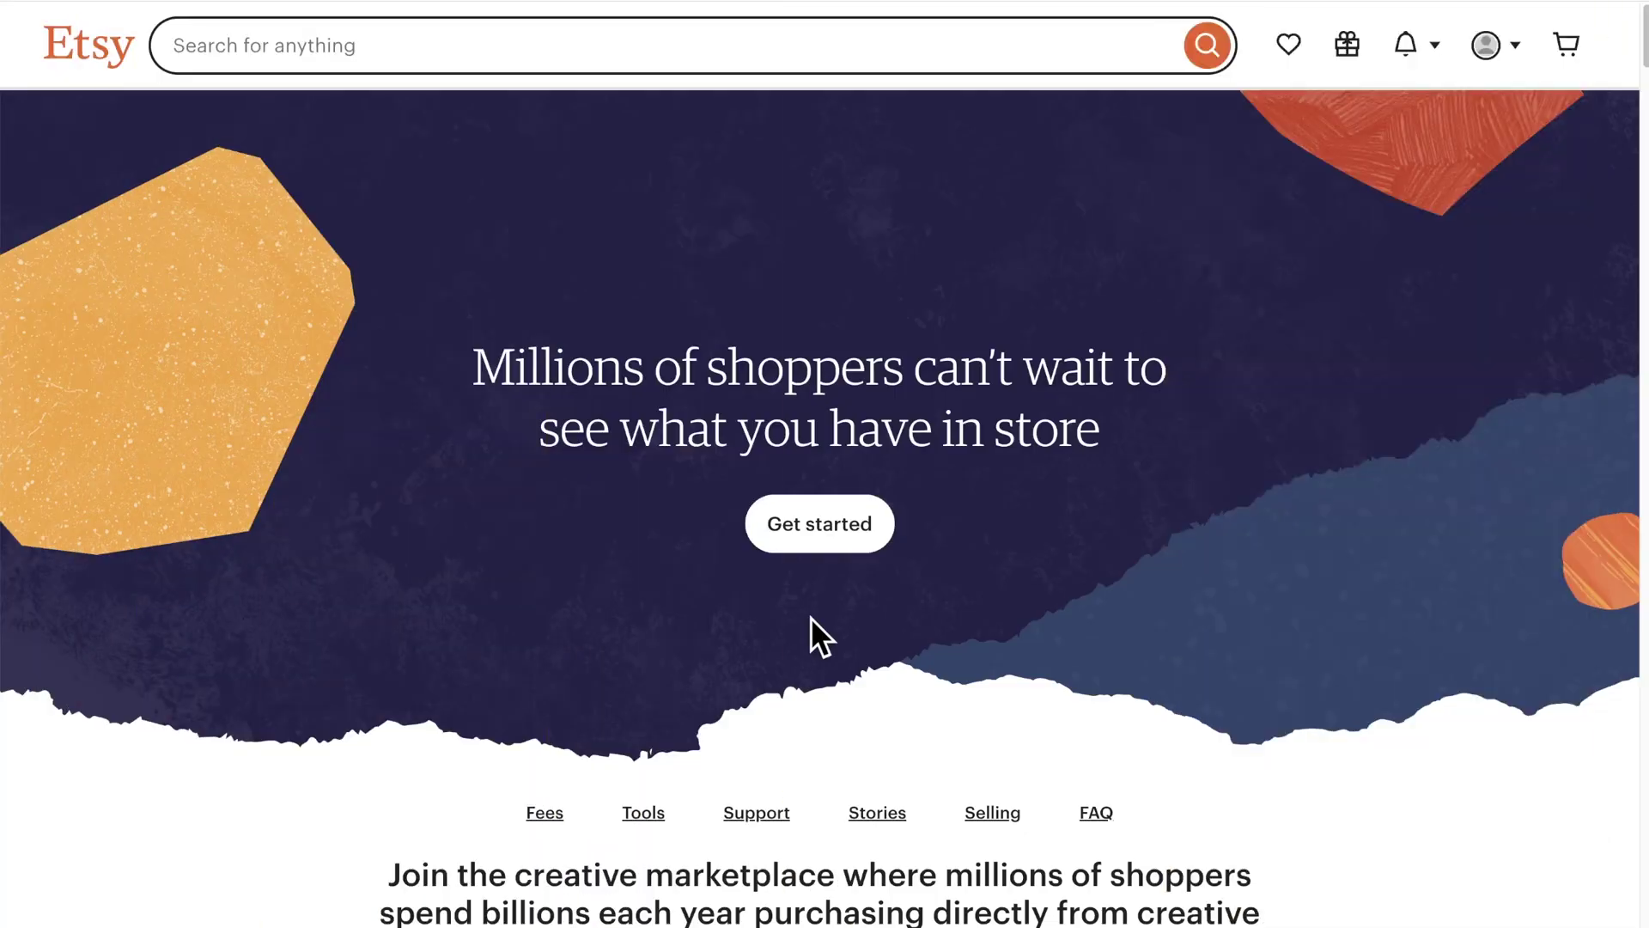
Step: Answer Etsy's onboarding as a first-time seller wanting help getting discovered in search, then start the shop
left_click(823, 543)
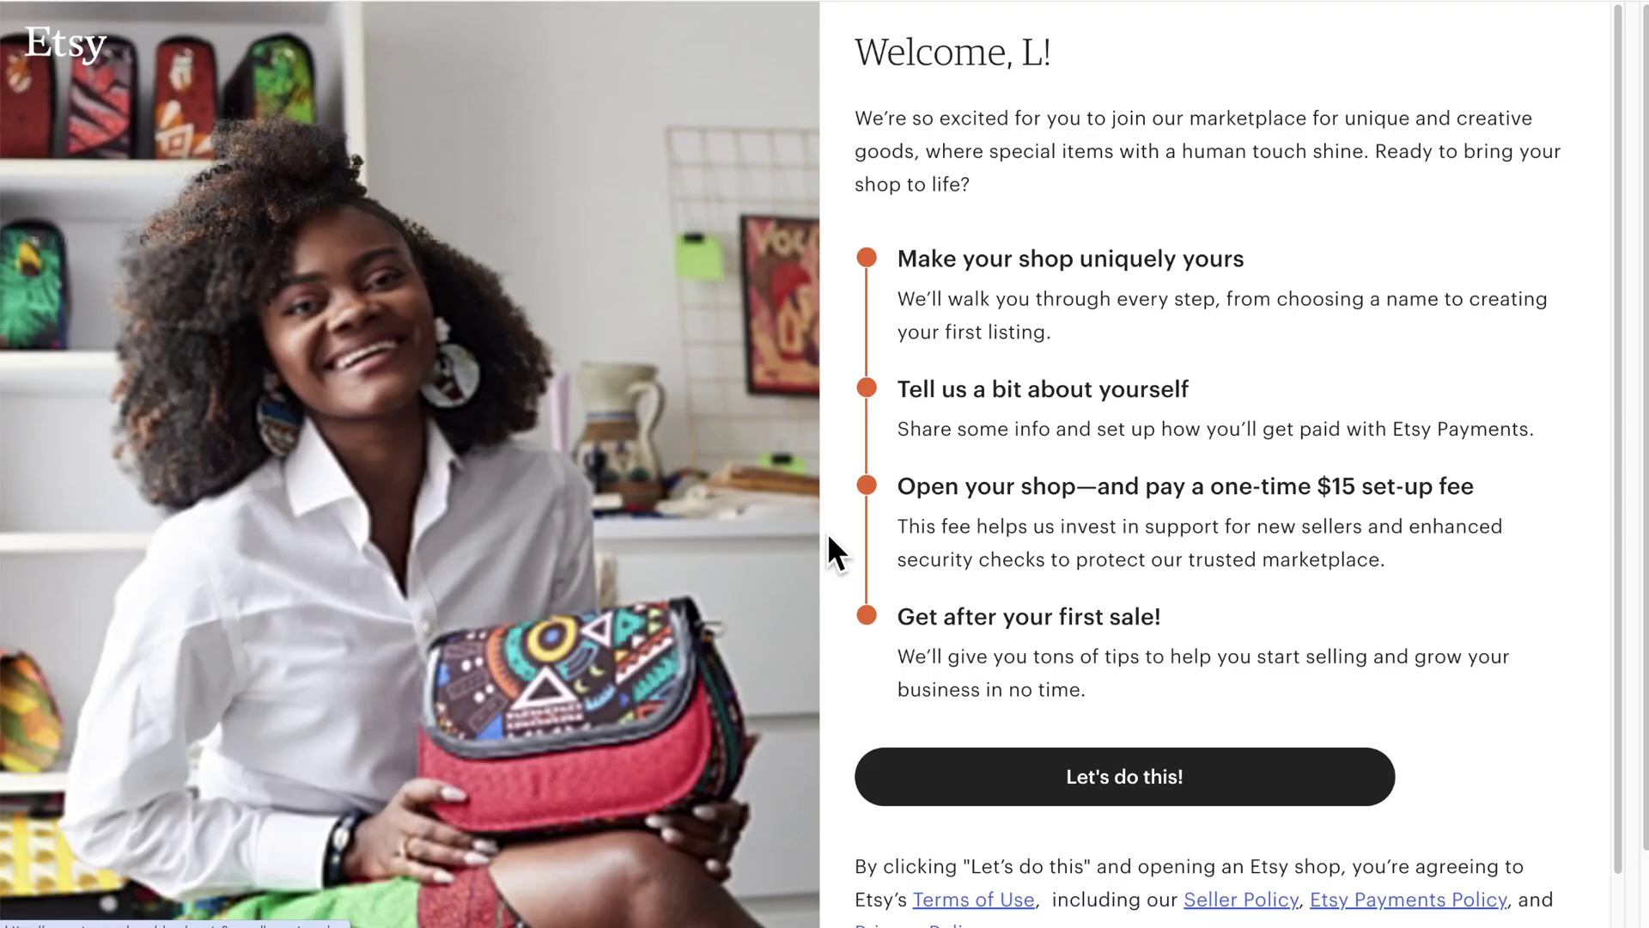
left_click(1119, 778)
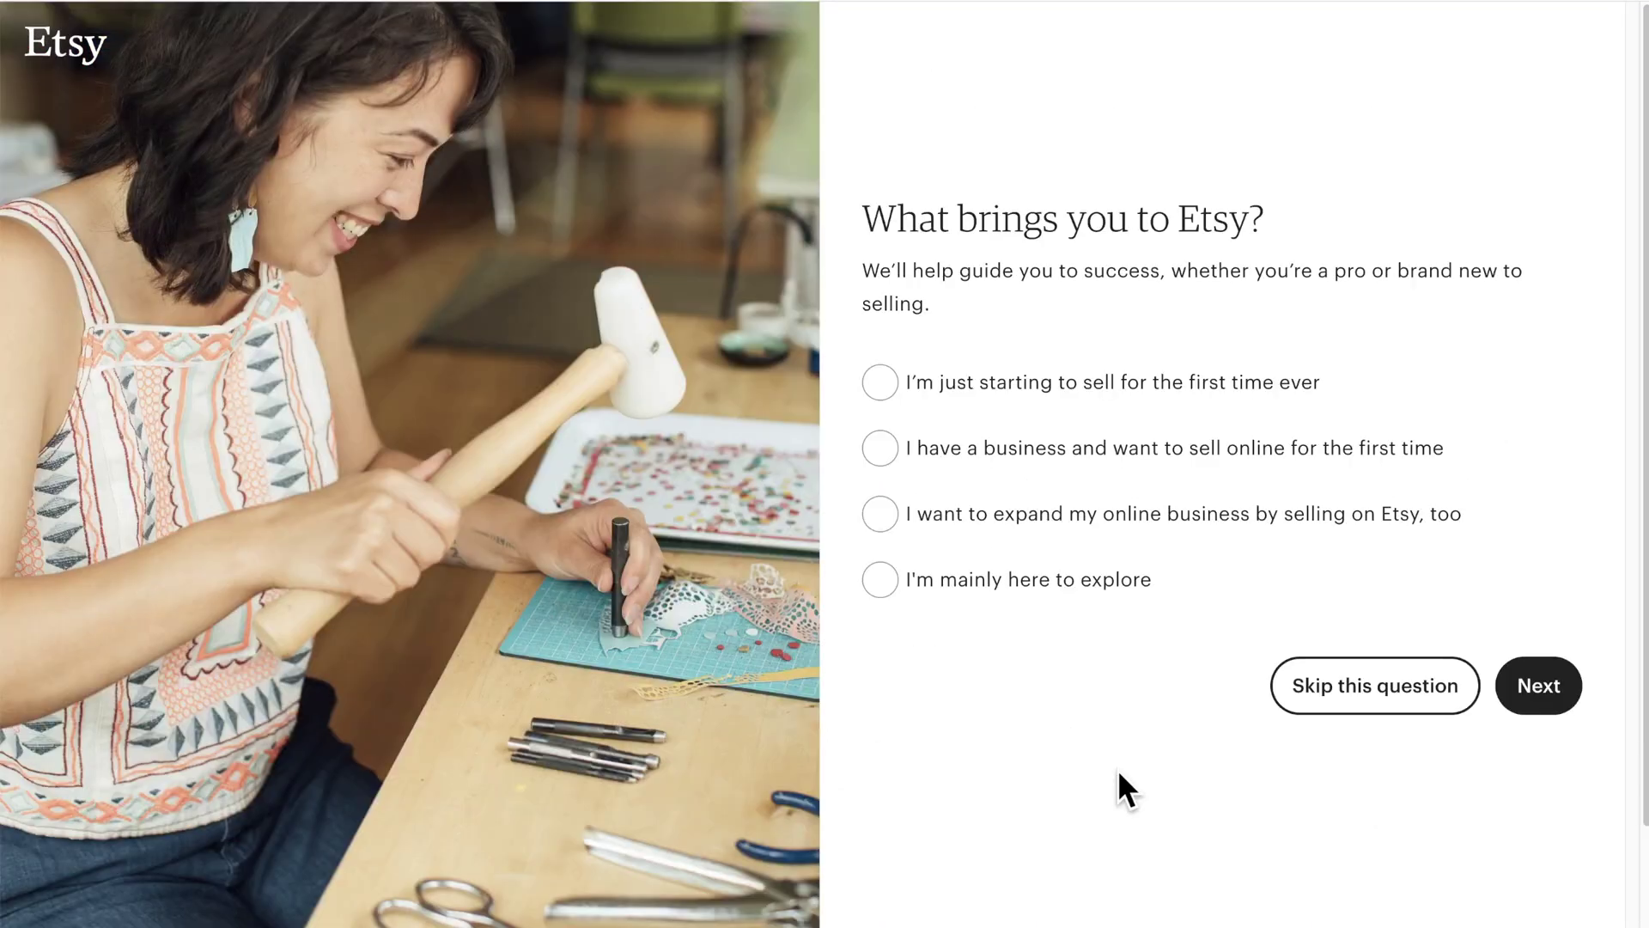
left_click(881, 393)
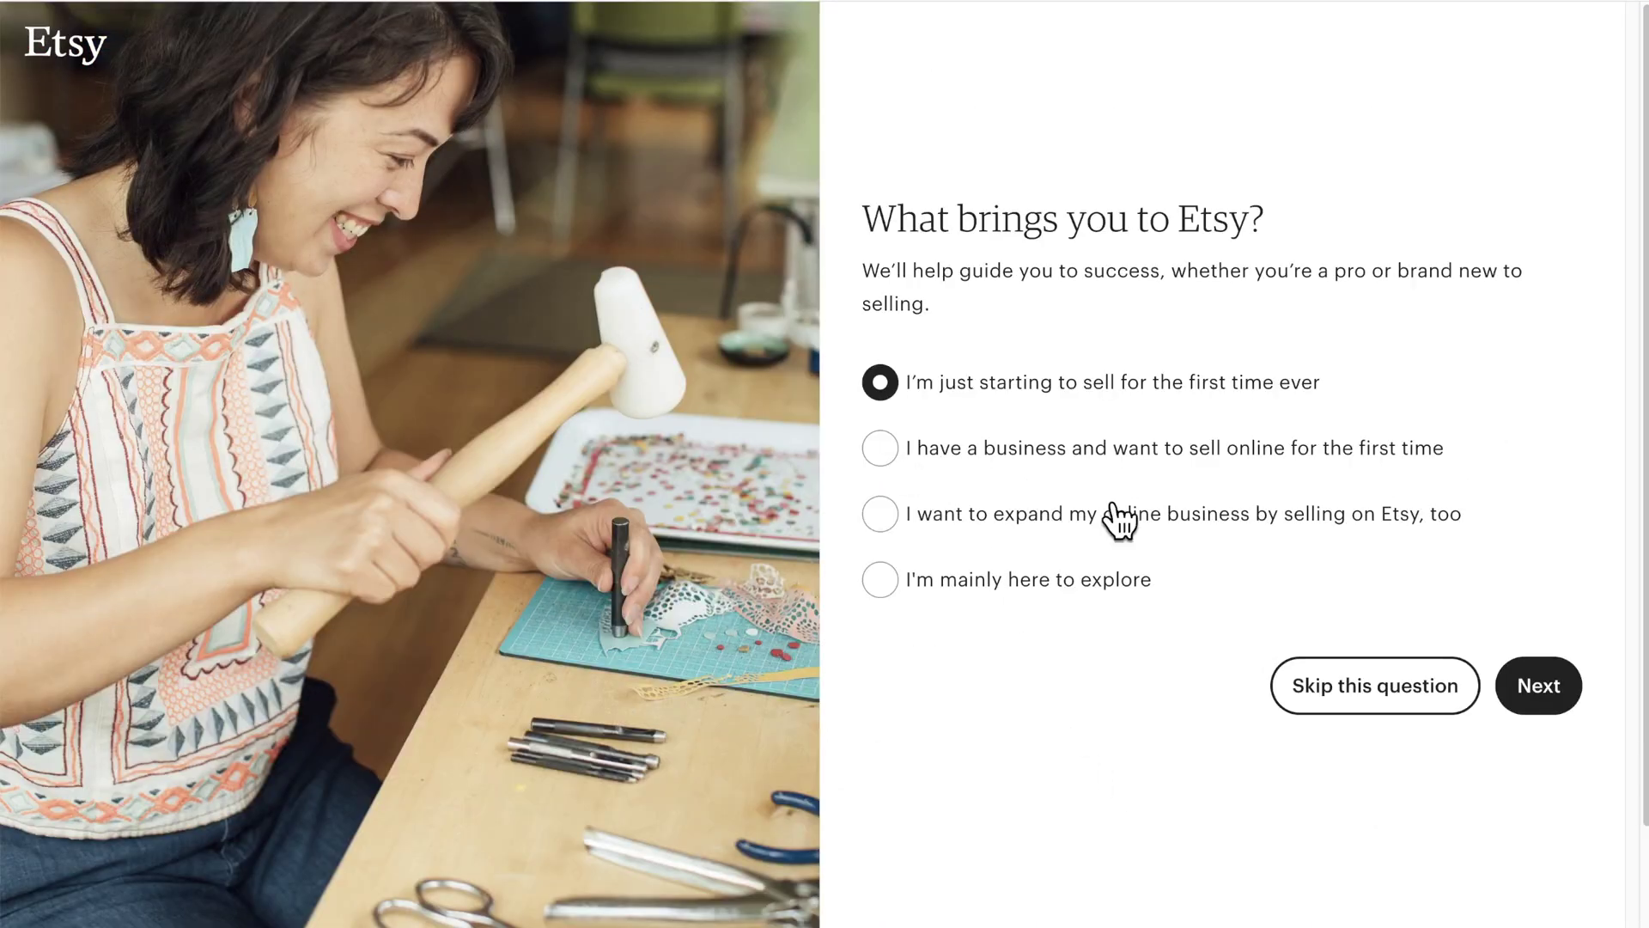
left_click(1532, 692)
scroll(1378, 404, "down", 3)
scroll(925, 390, "down", 2)
left_click(912, 380)
scroll(902, 372, "down", 5)
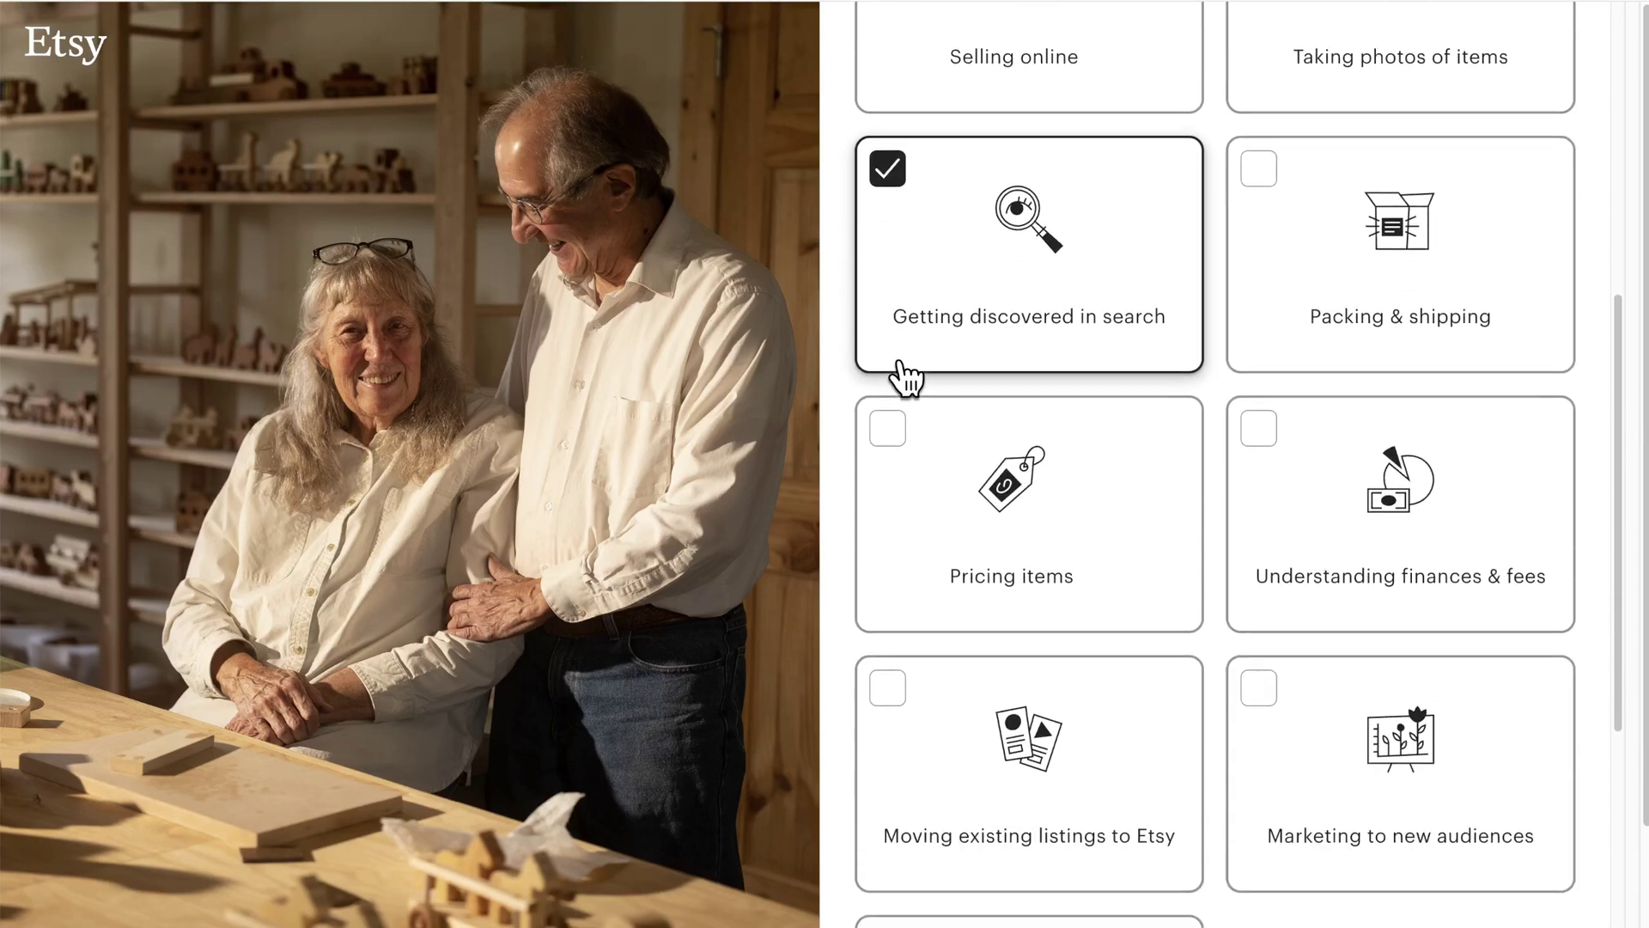
scroll(1267, 421, "down", 2)
left_click(1533, 838)
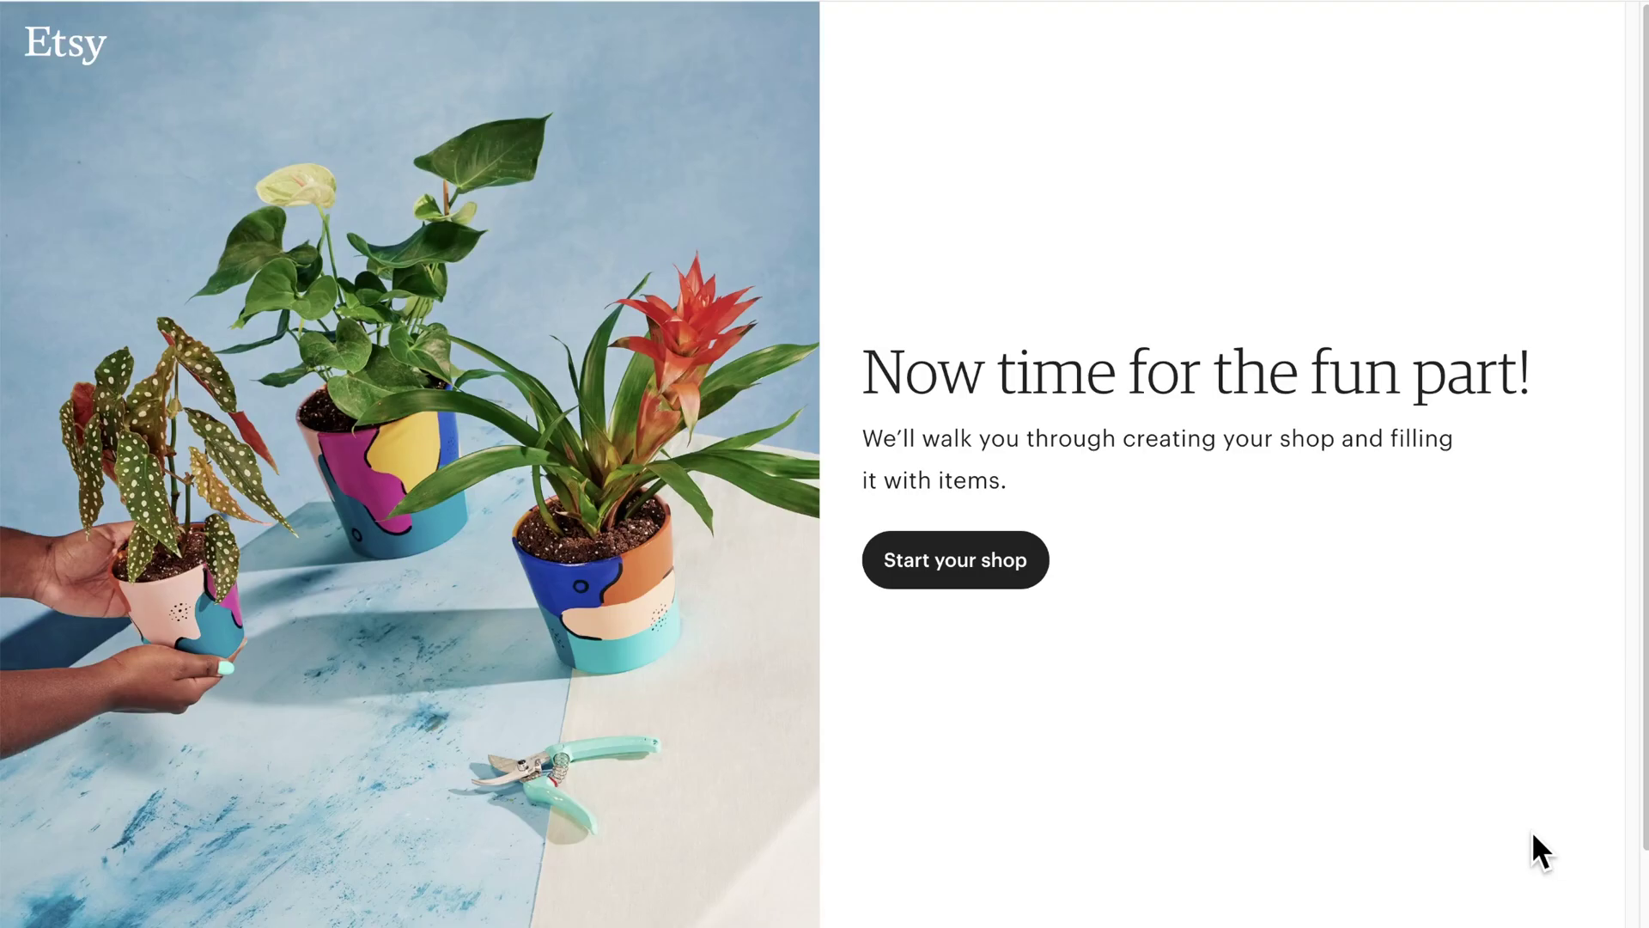
left_click(952, 582)
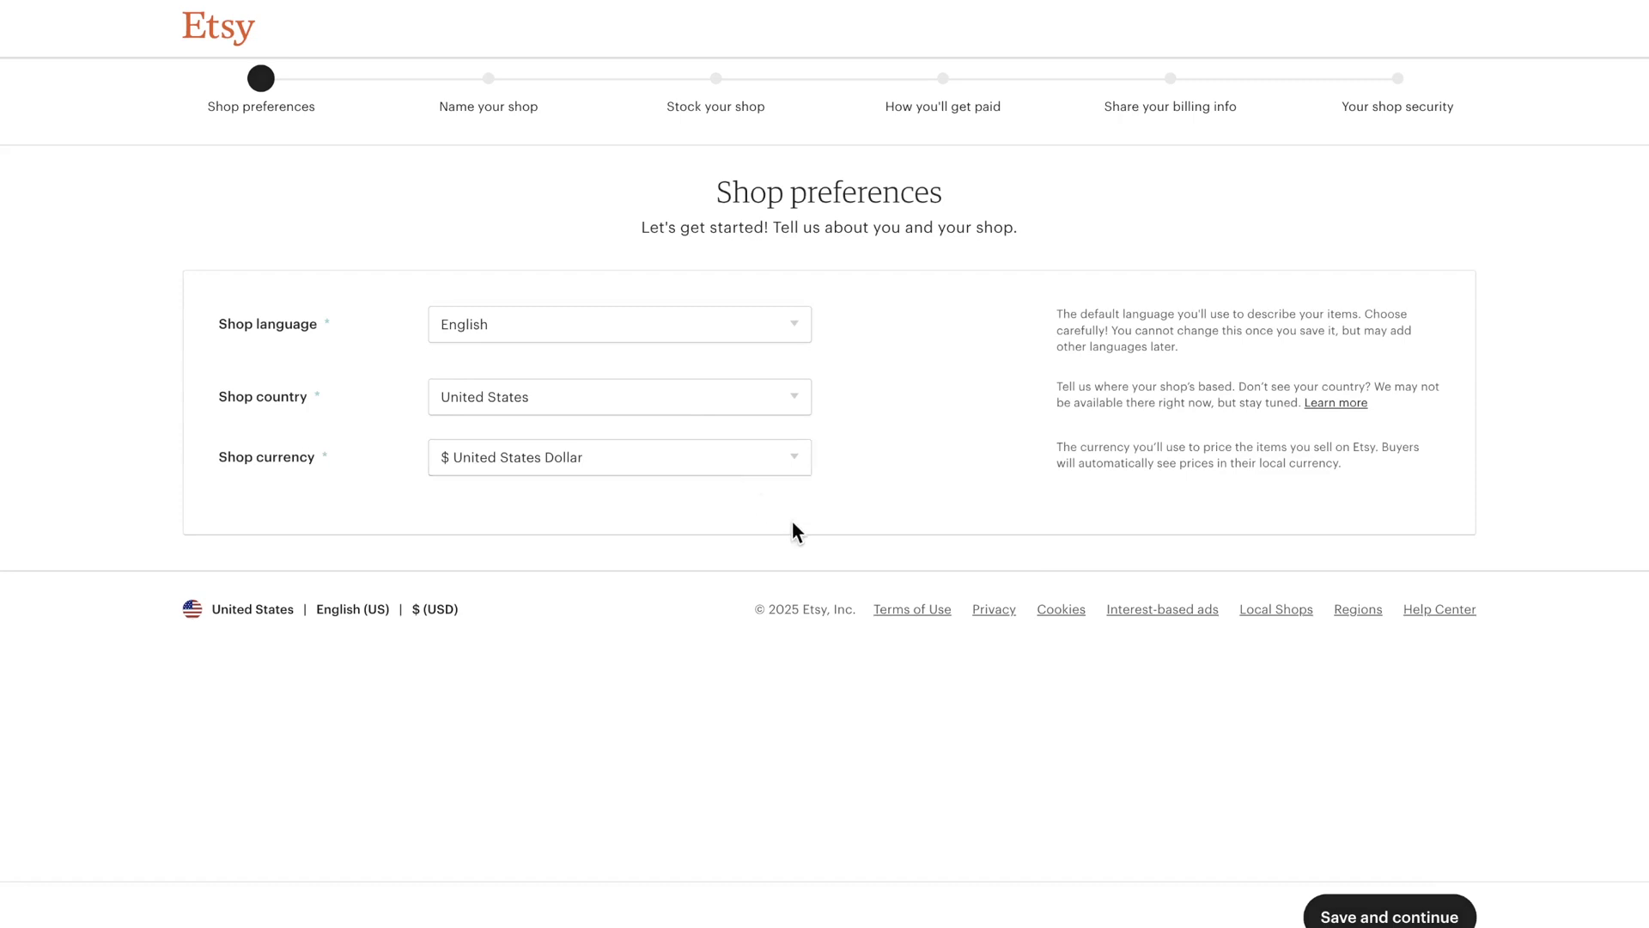
Step: Keep English, United States and US Dollar preferences, and name the shop PoppingApparel after PopTopApparel proved taken
left_click(1341, 915)
type("PopTo")
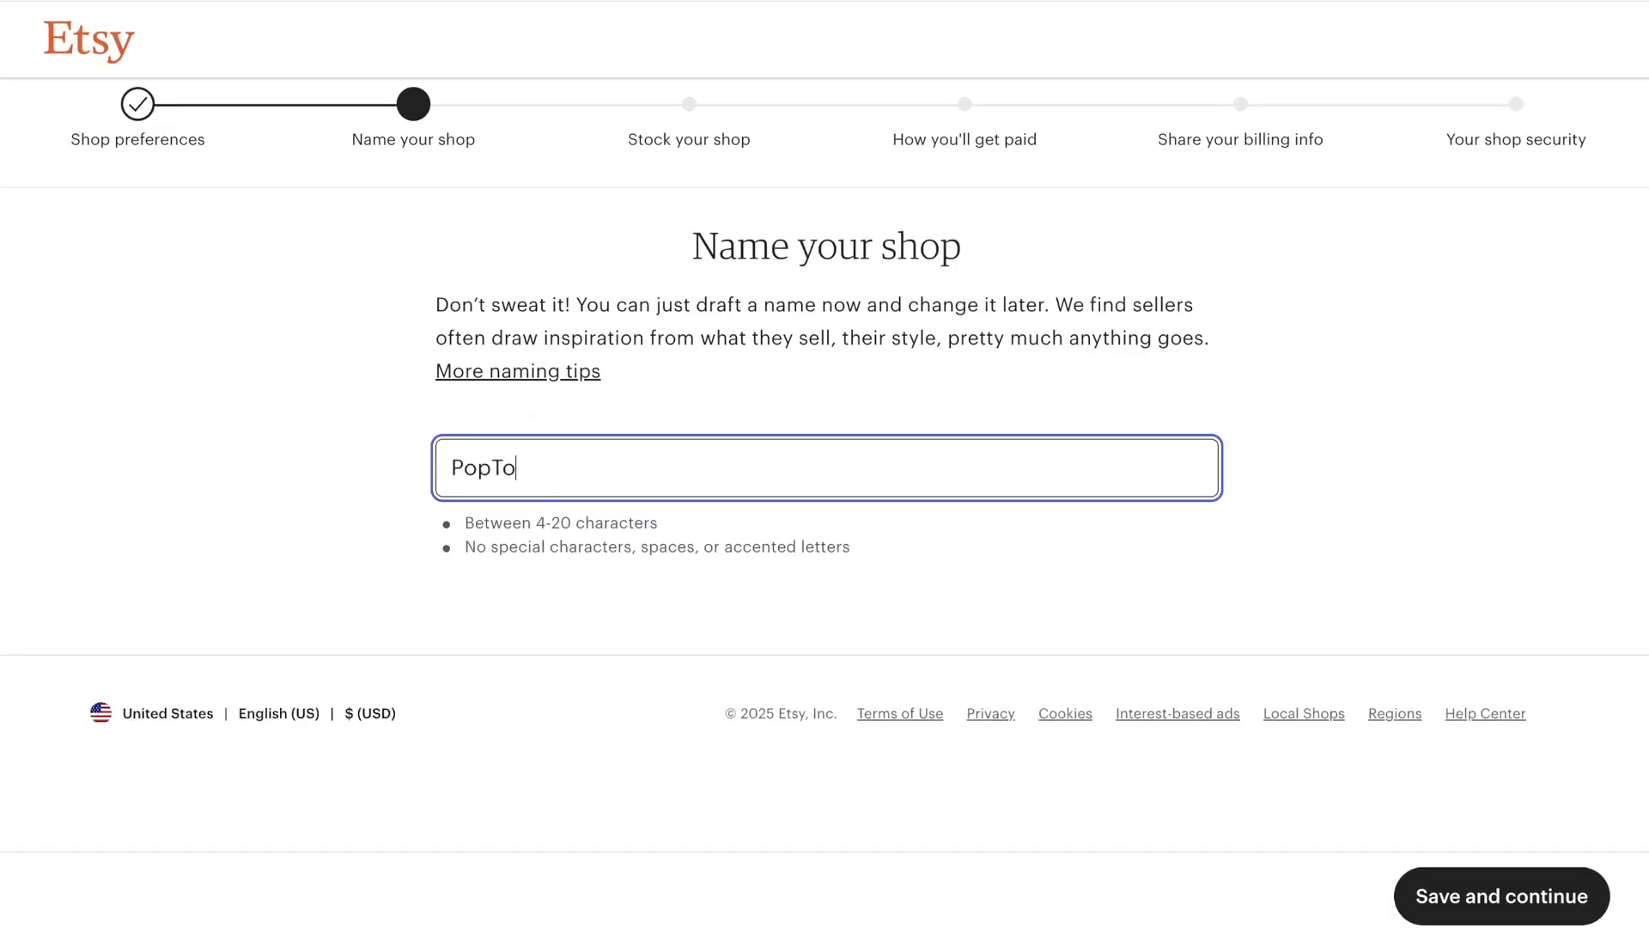
type("pApparel")
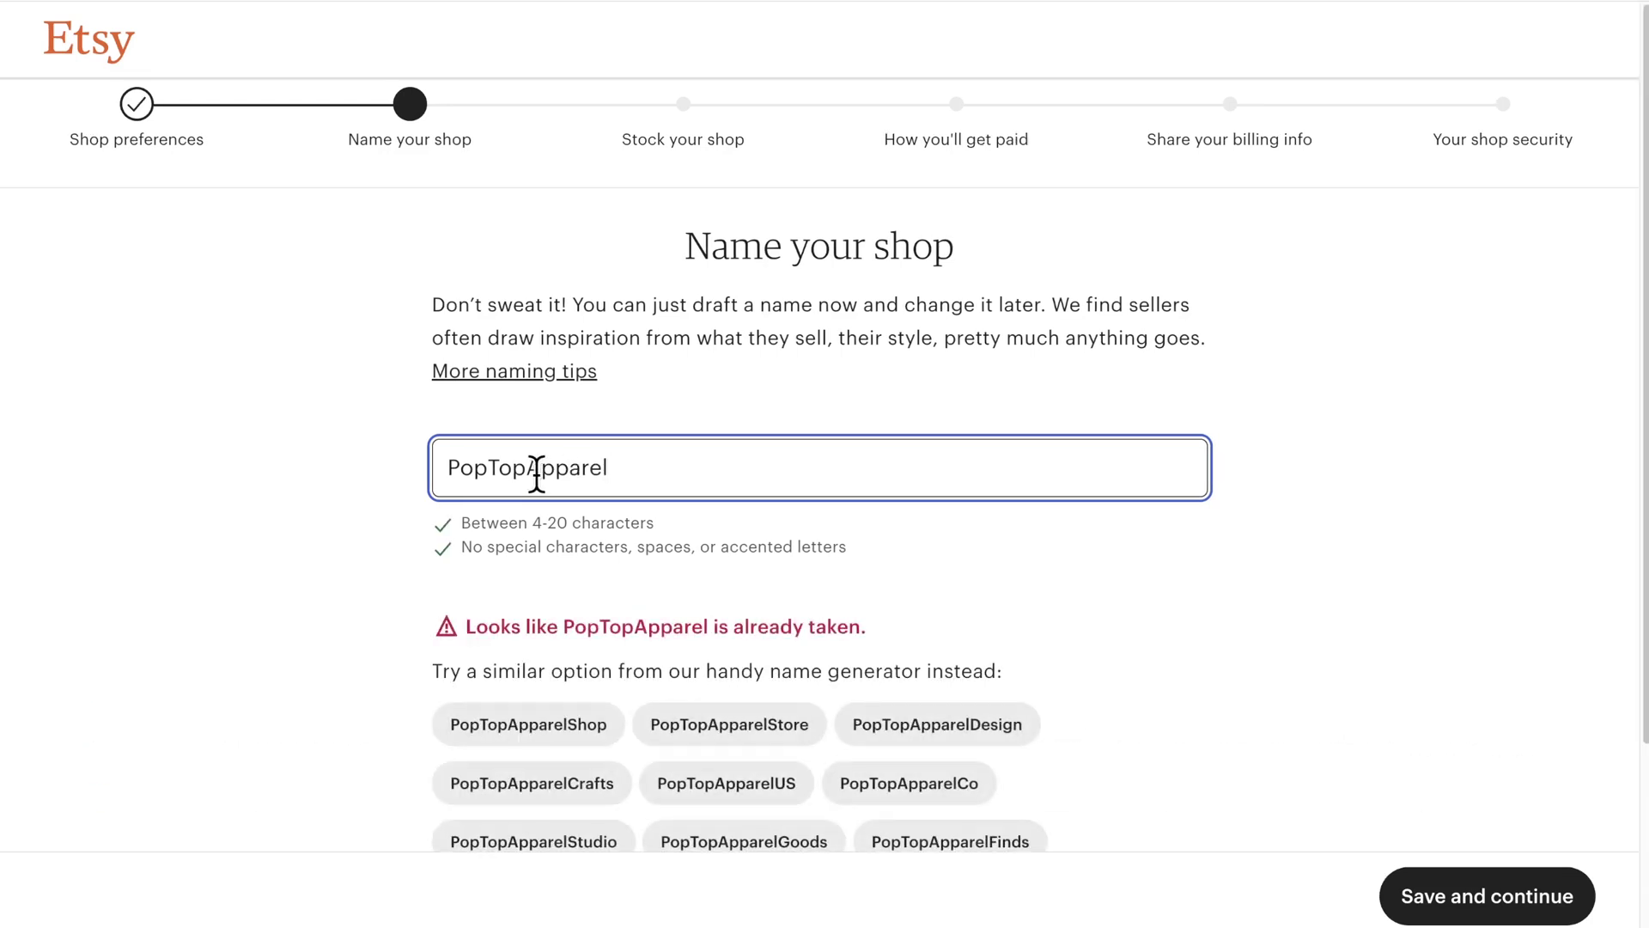
left_click_drag(527, 470, 486, 468)
type("s")
key("BackSpace")
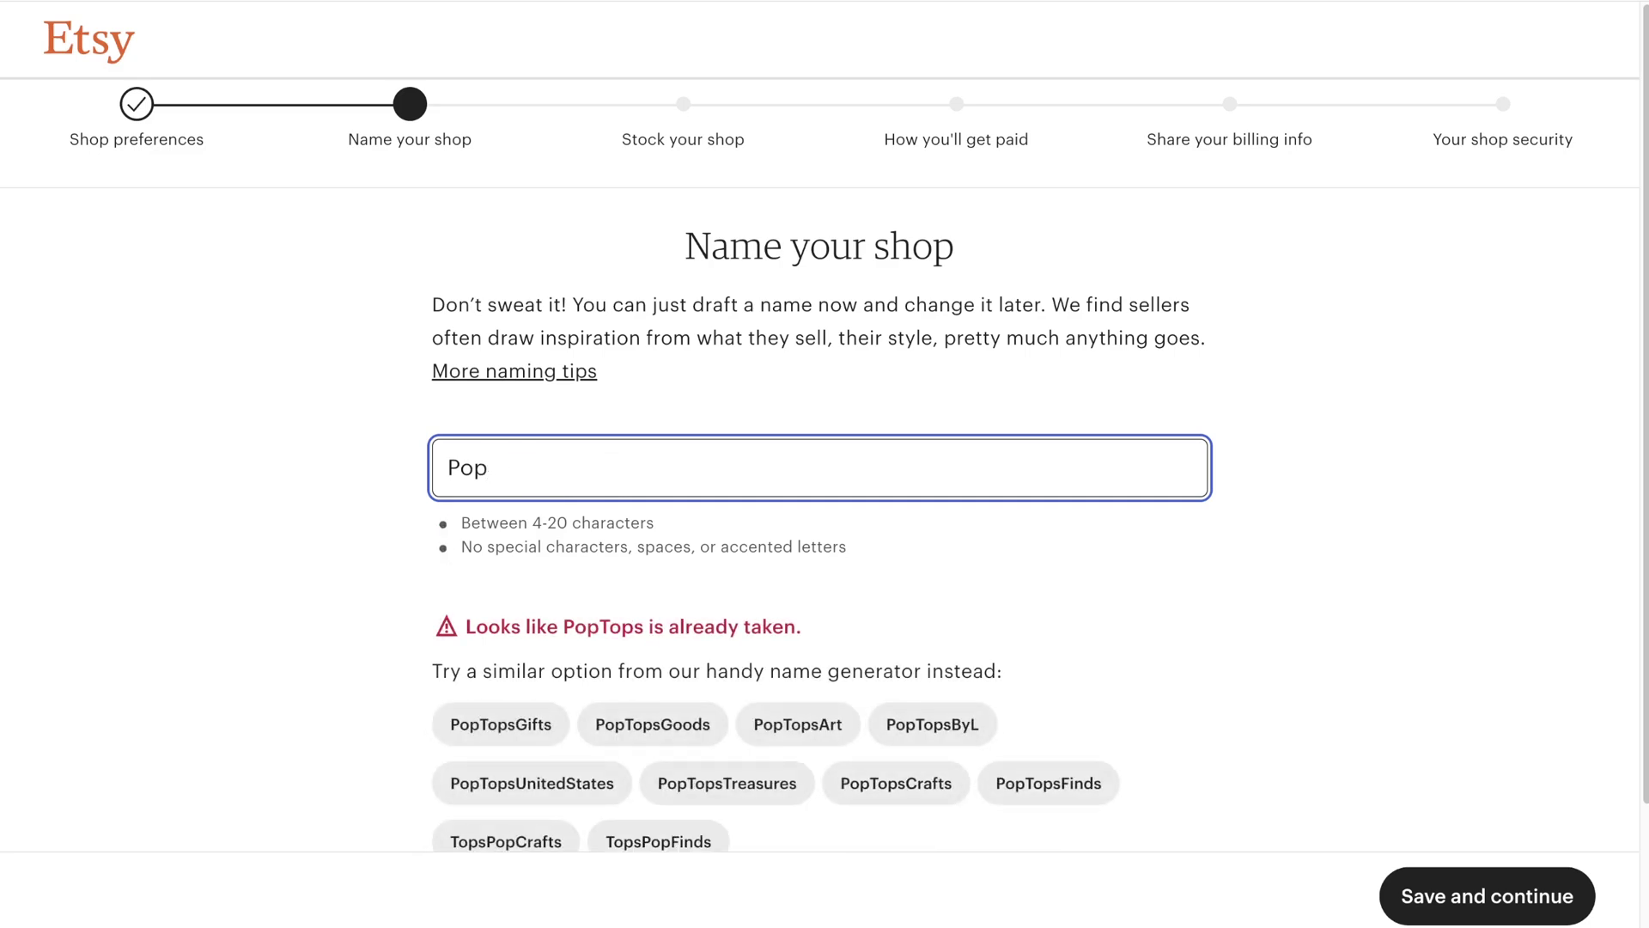
type("pingAp")
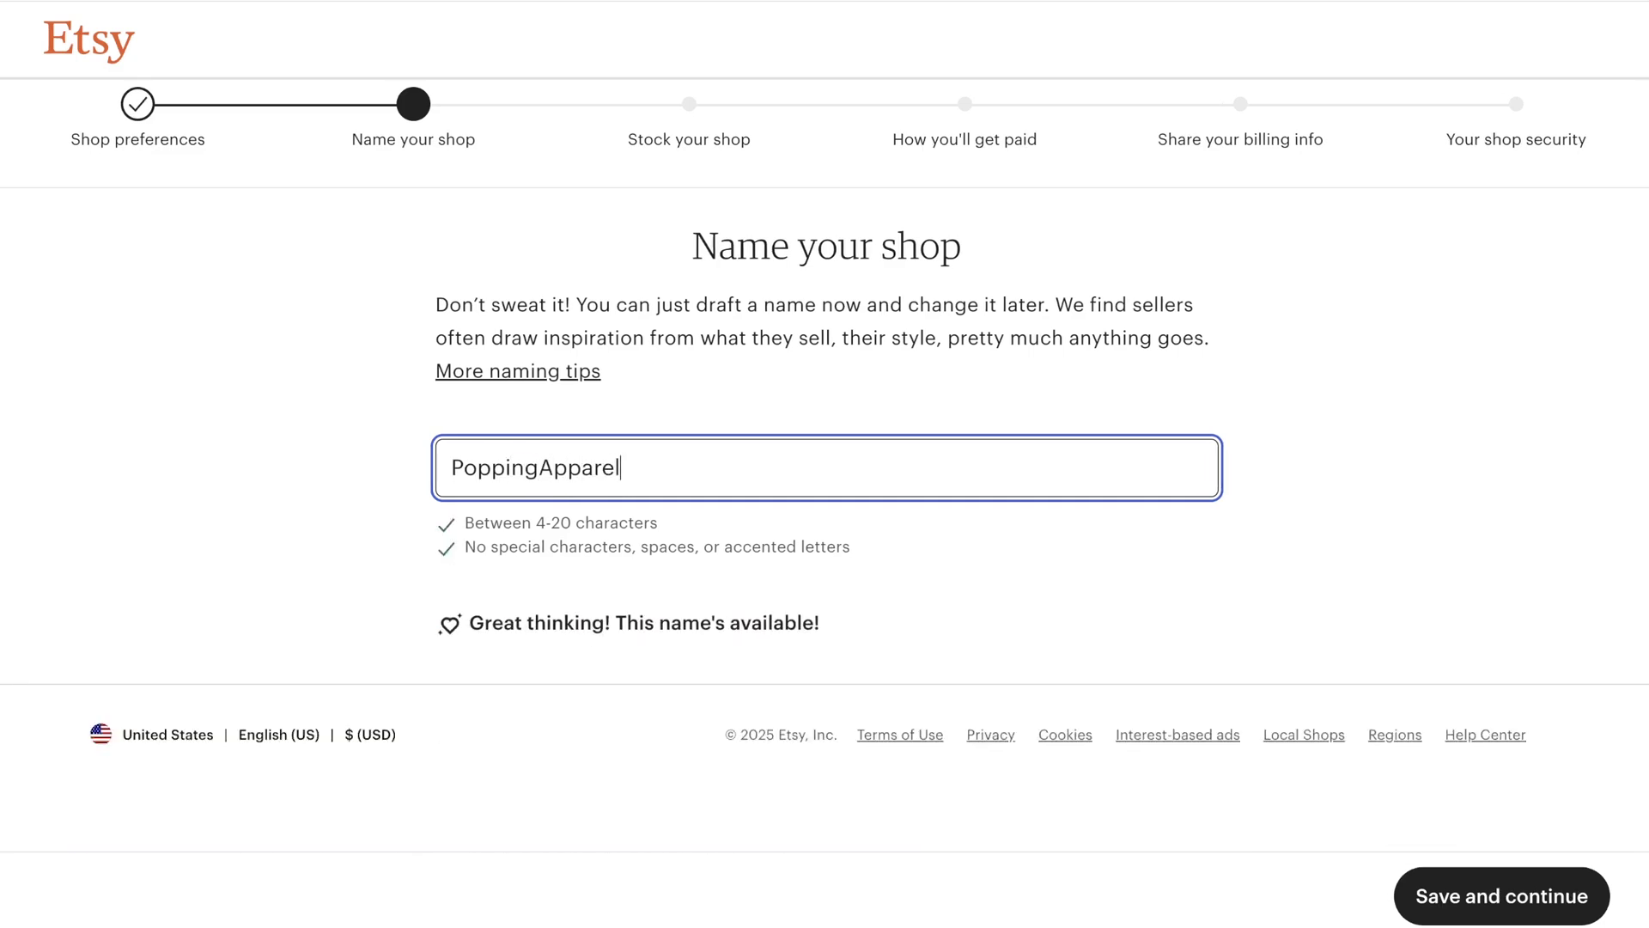
type("parel")
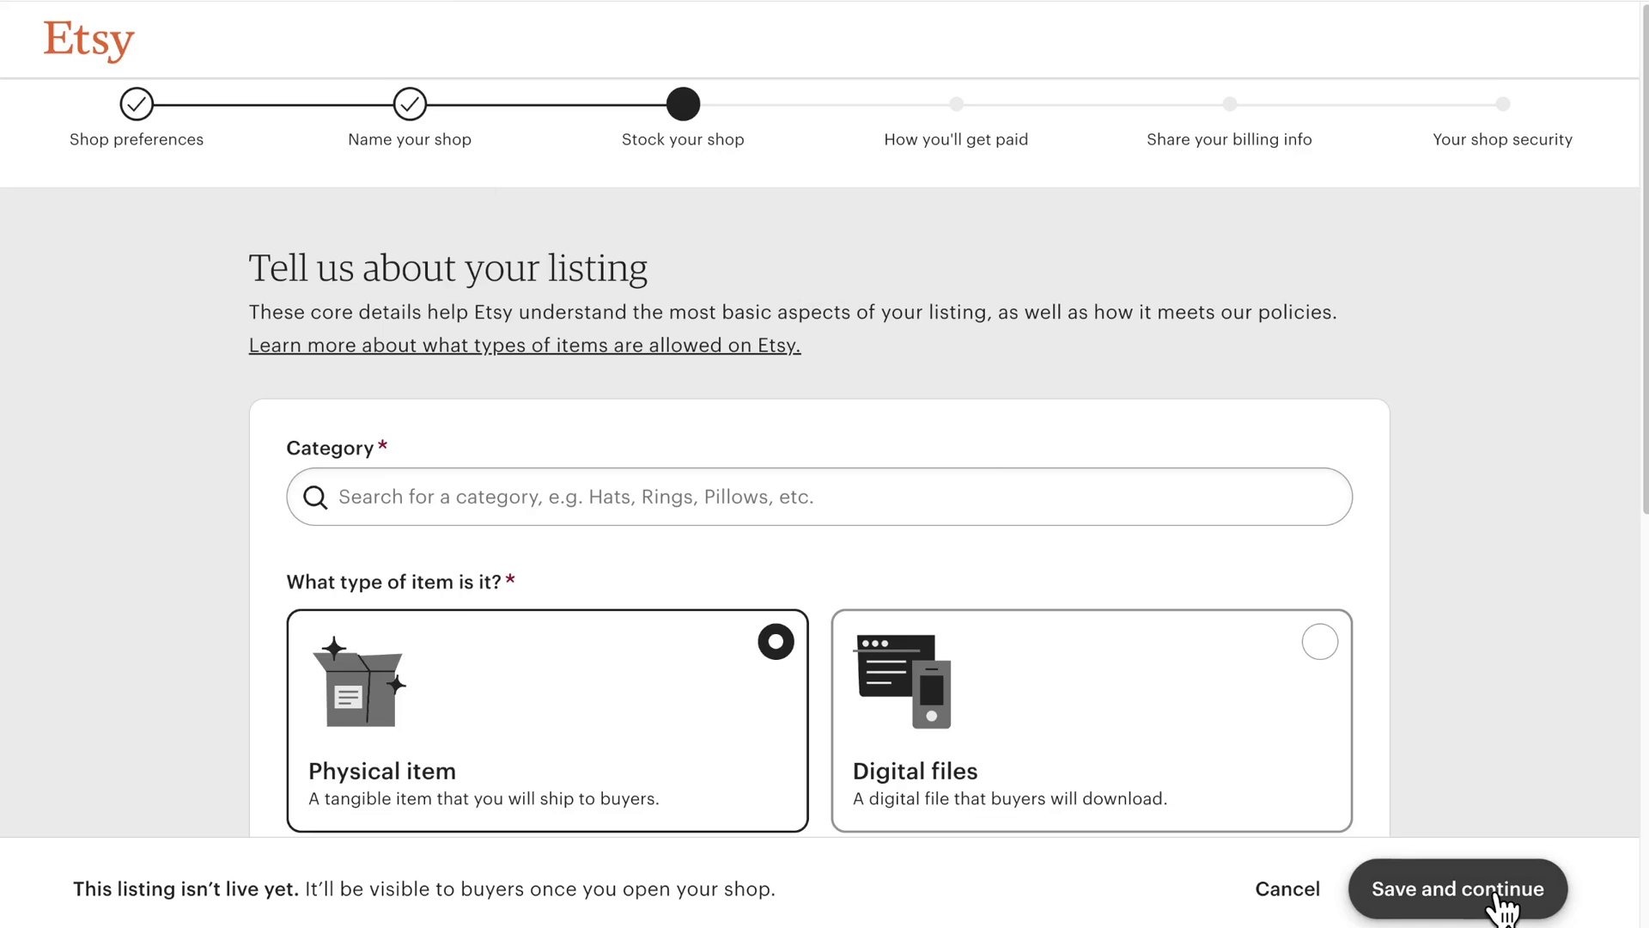
Step: Set the listing category to Leggings, made by another company as a finished product
scroll(817, 673, "down", 3)
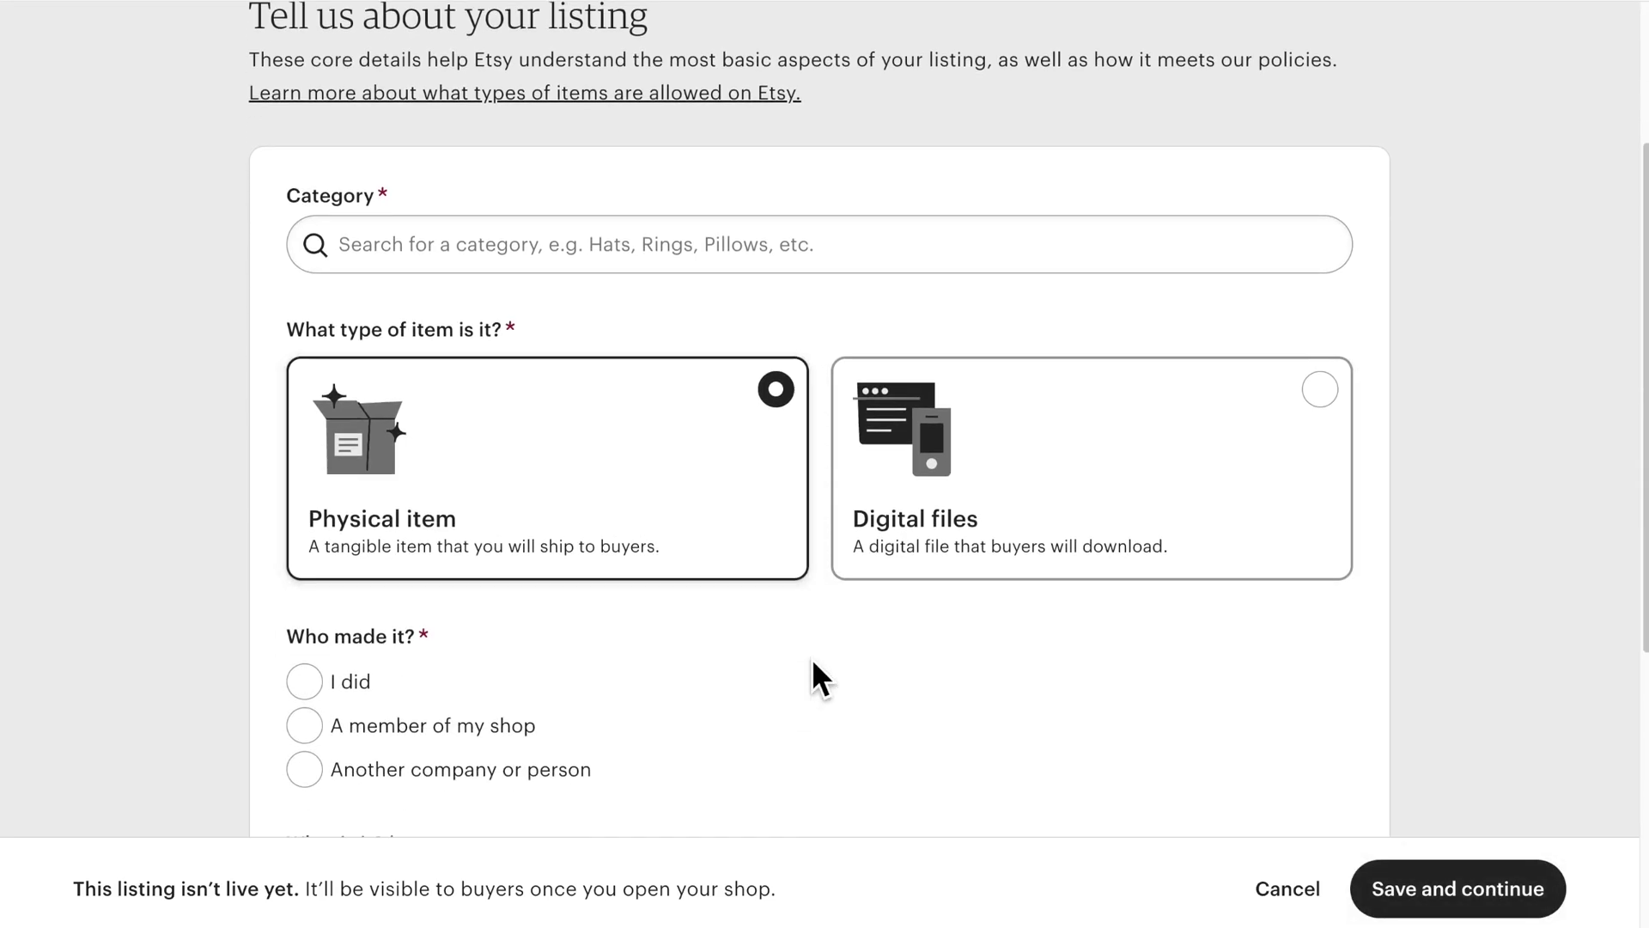
left_click(456, 245)
type("leggings")
left_click(485, 343)
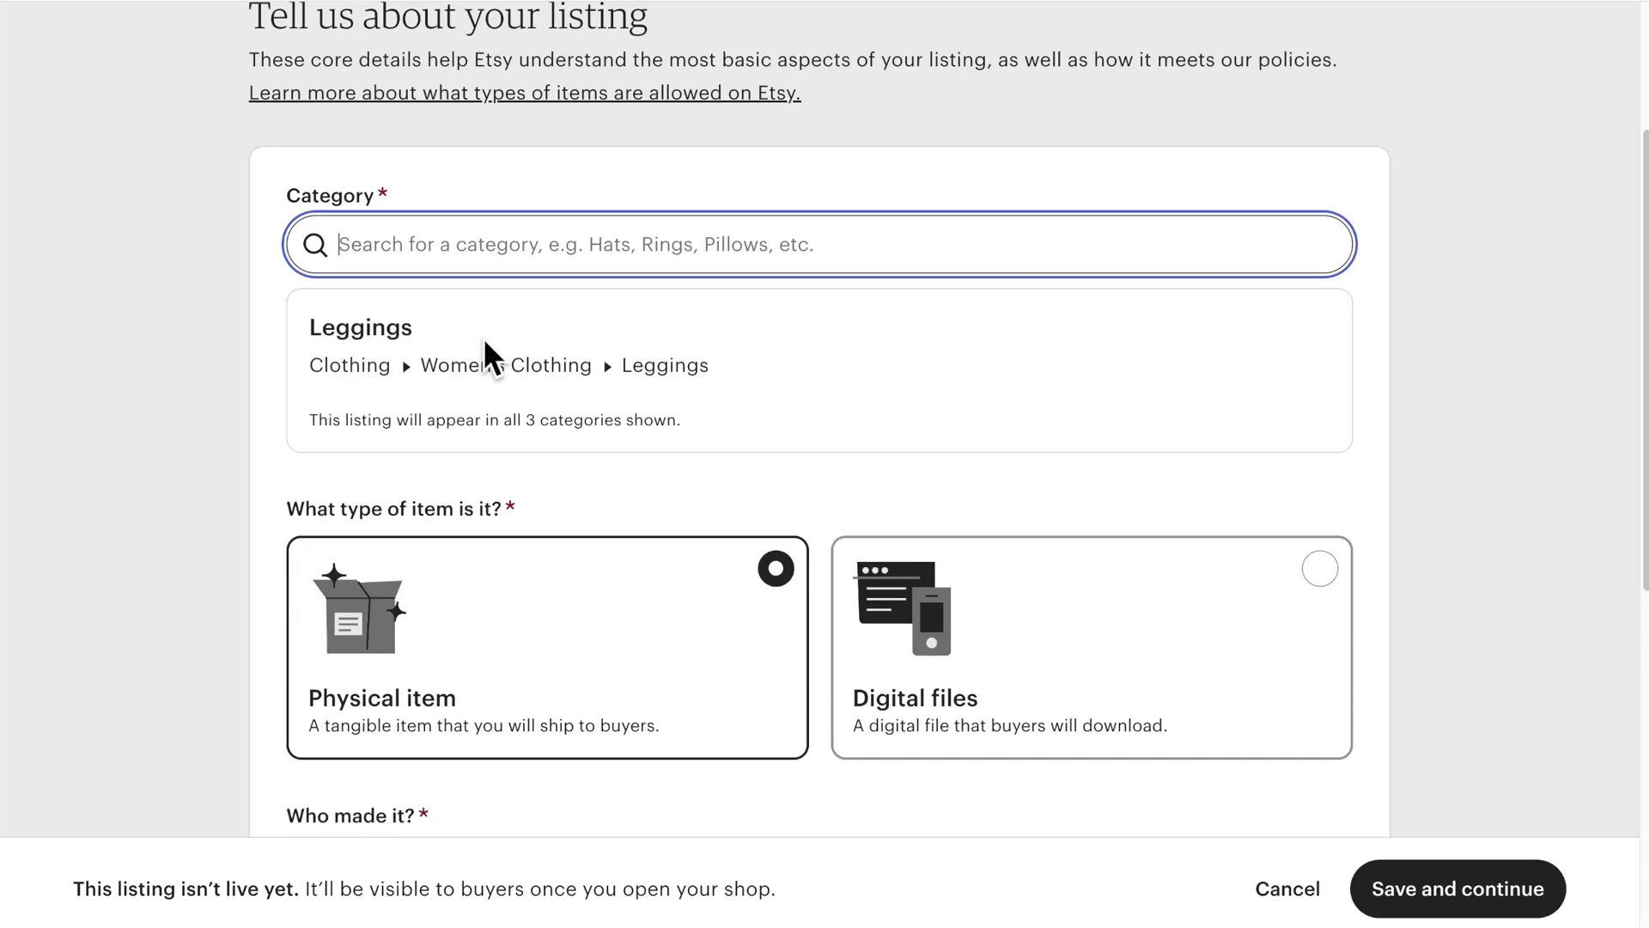
scroll(483, 337, "down", 4)
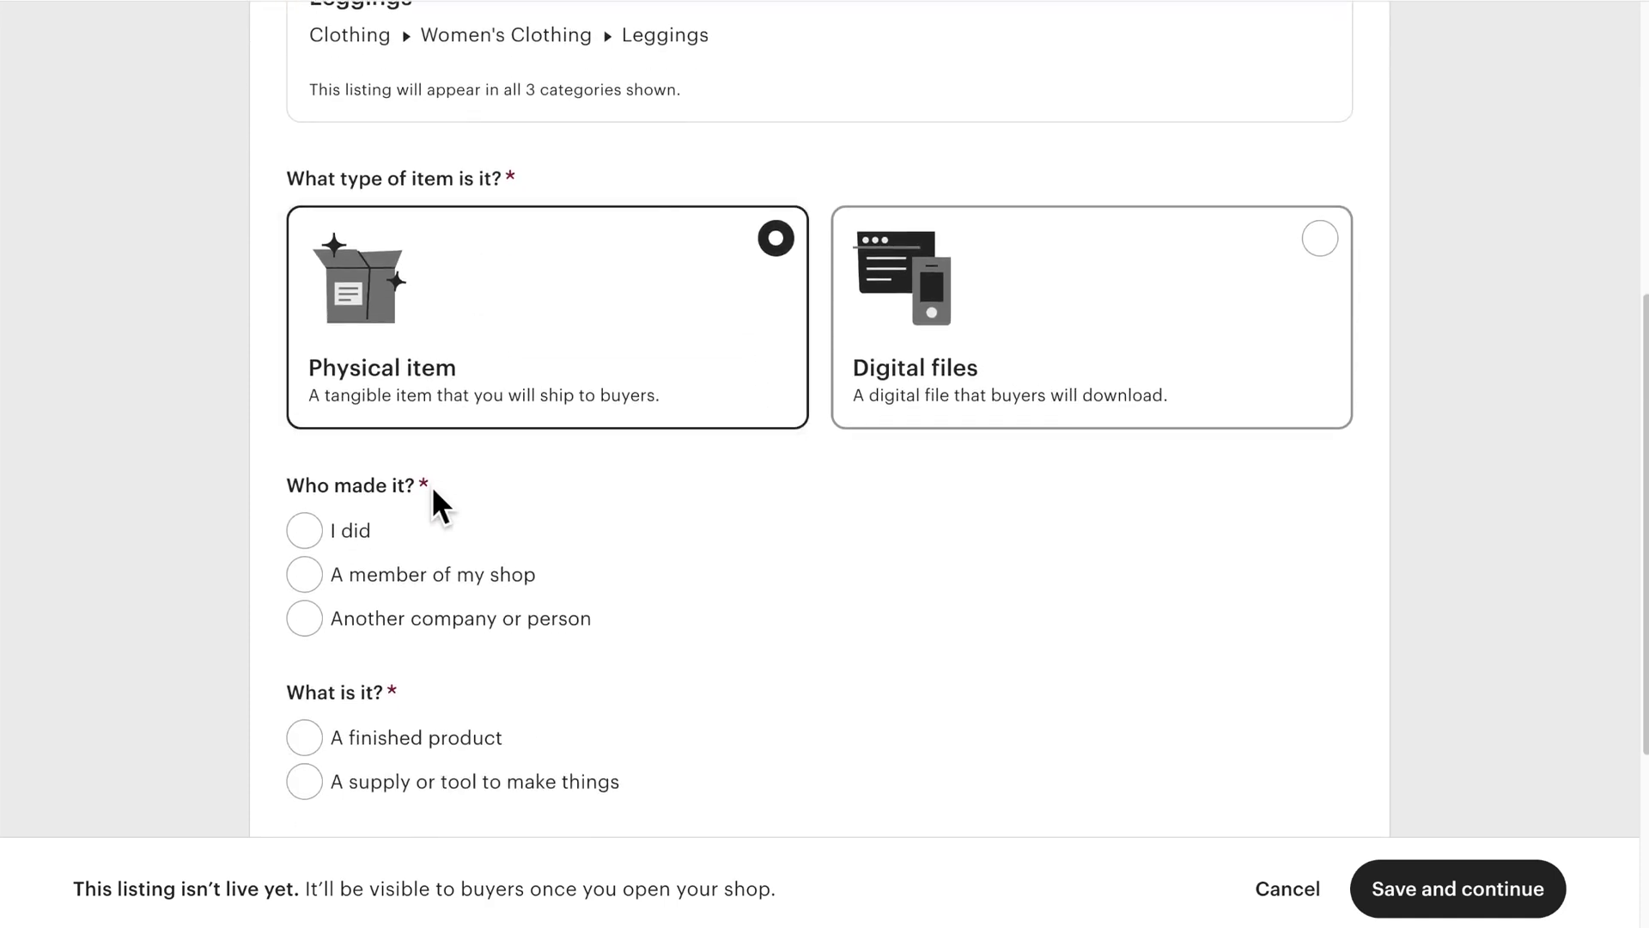
left_click(316, 630)
left_click(310, 749)
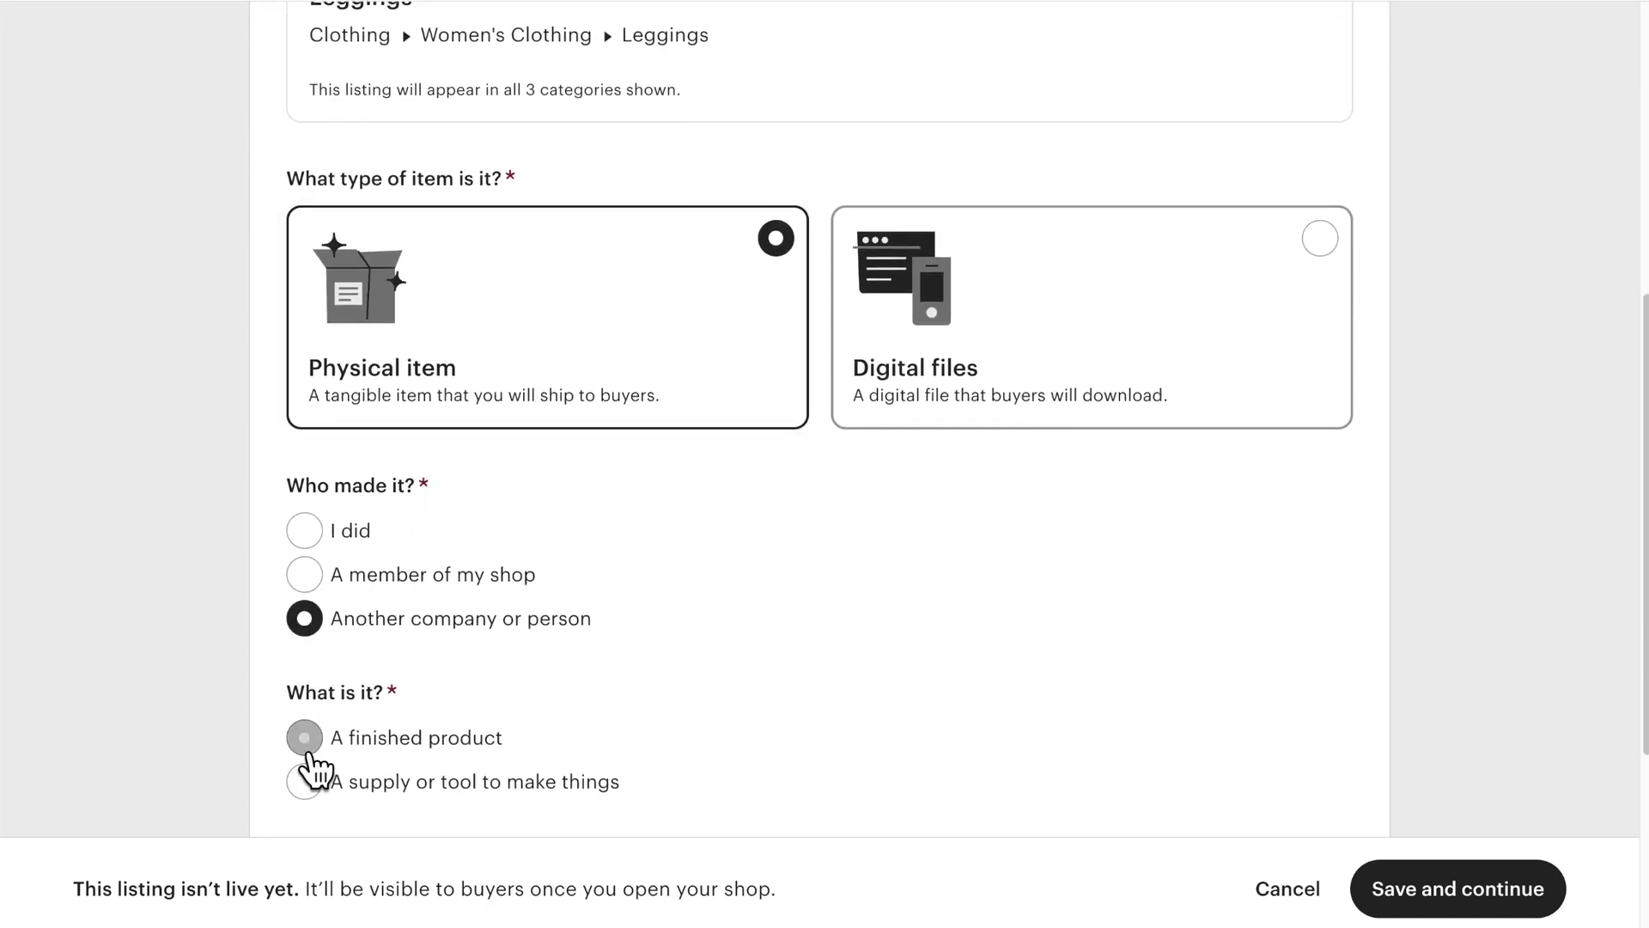
Step: Mark the listing as Made To Order and begin adding a production partner
scroll(309, 756, "down", 4)
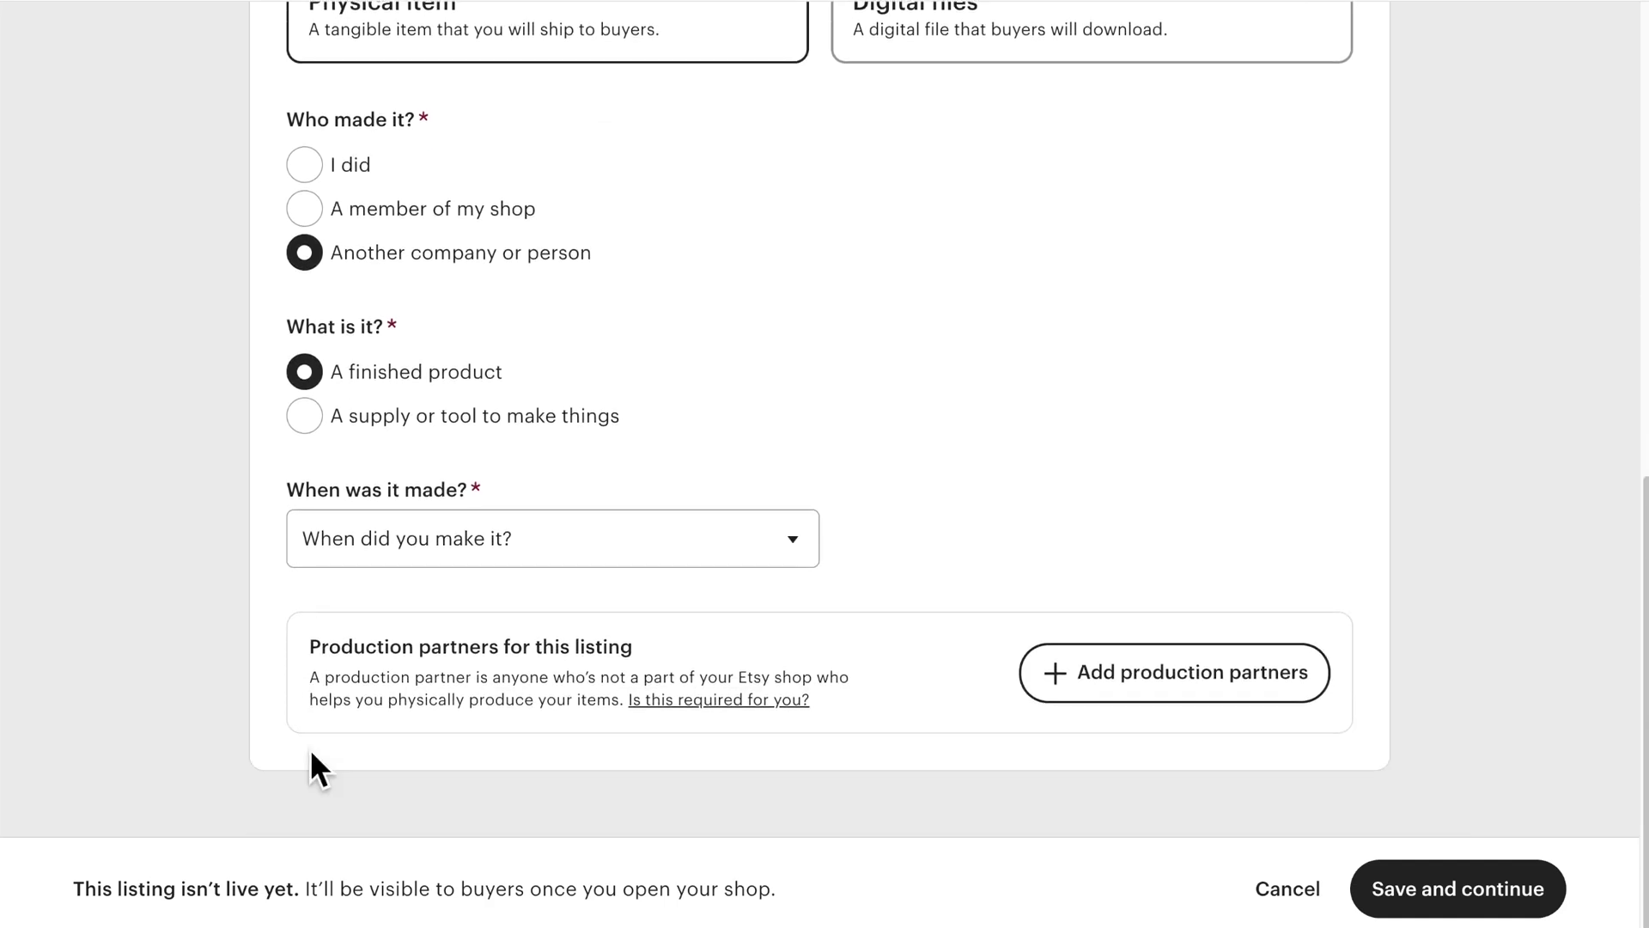
left_click(359, 563)
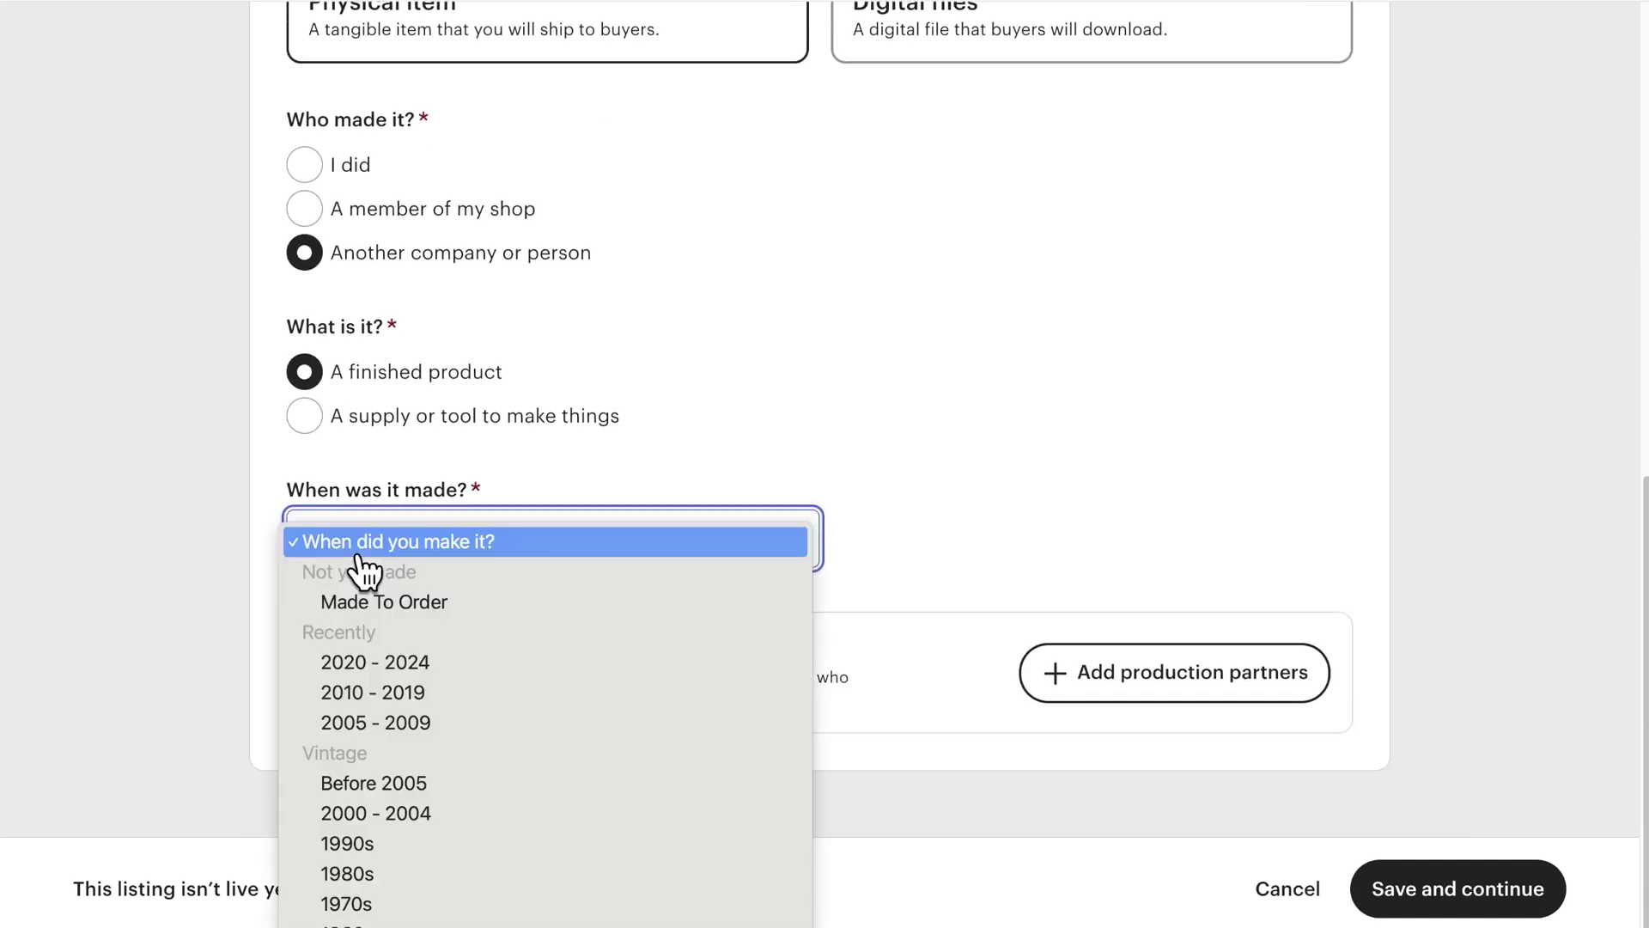
left_click(434, 606)
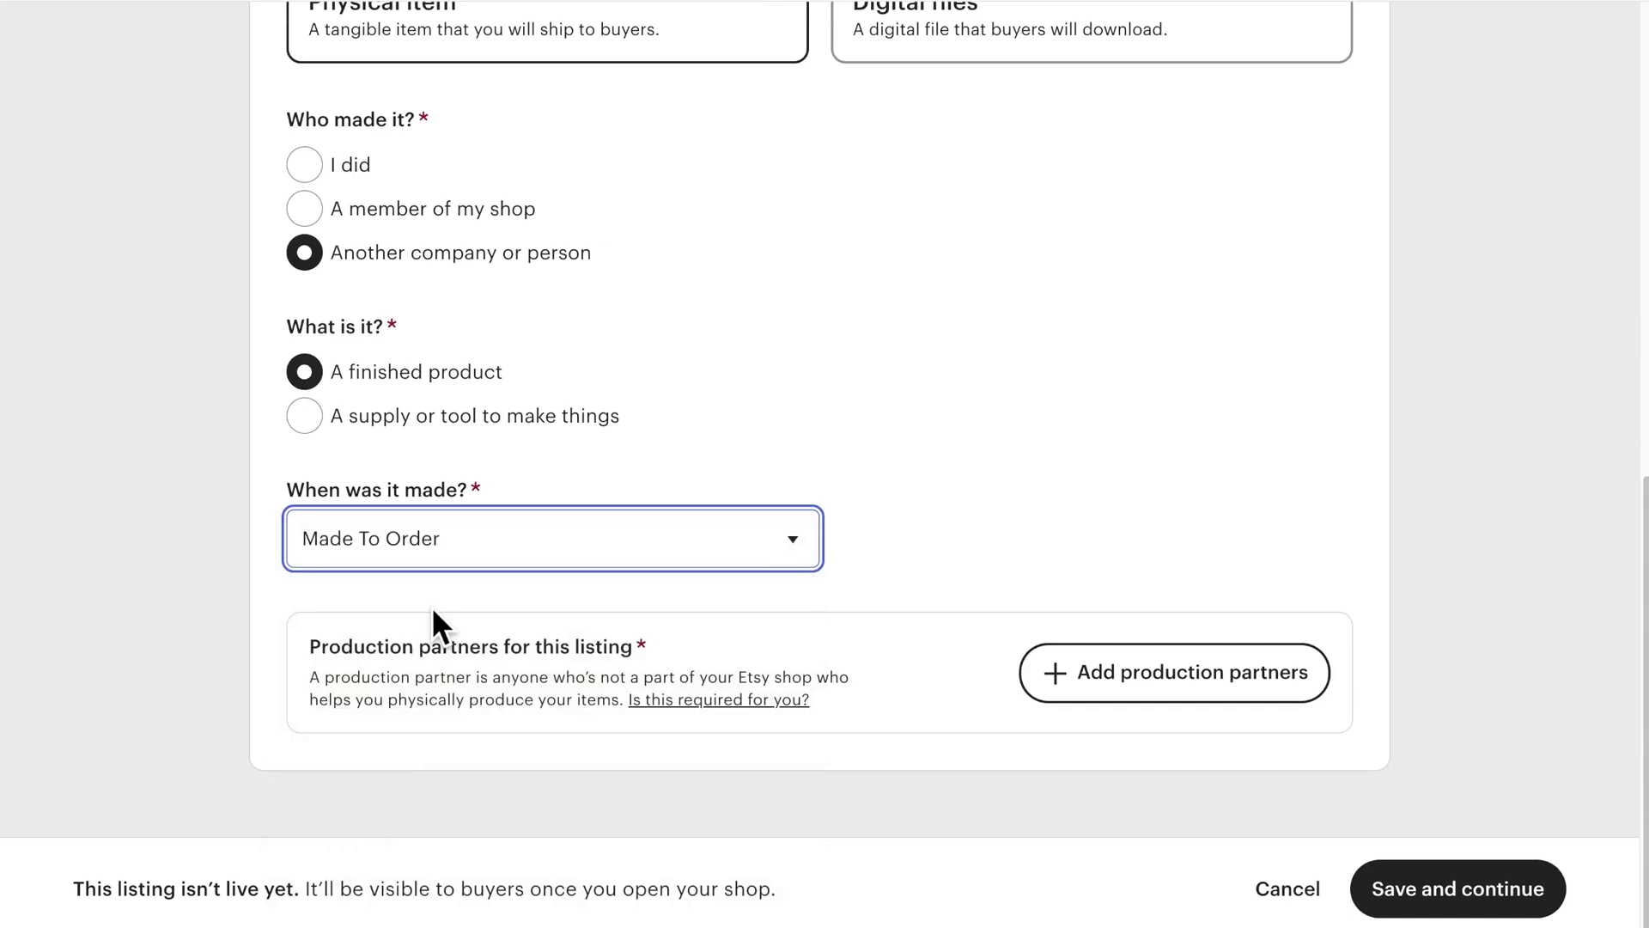
left_click(1185, 696)
Step: Name the new partner Printify, add a description, and set its location to United States Of America
left_click(524, 235)
type("Printify")
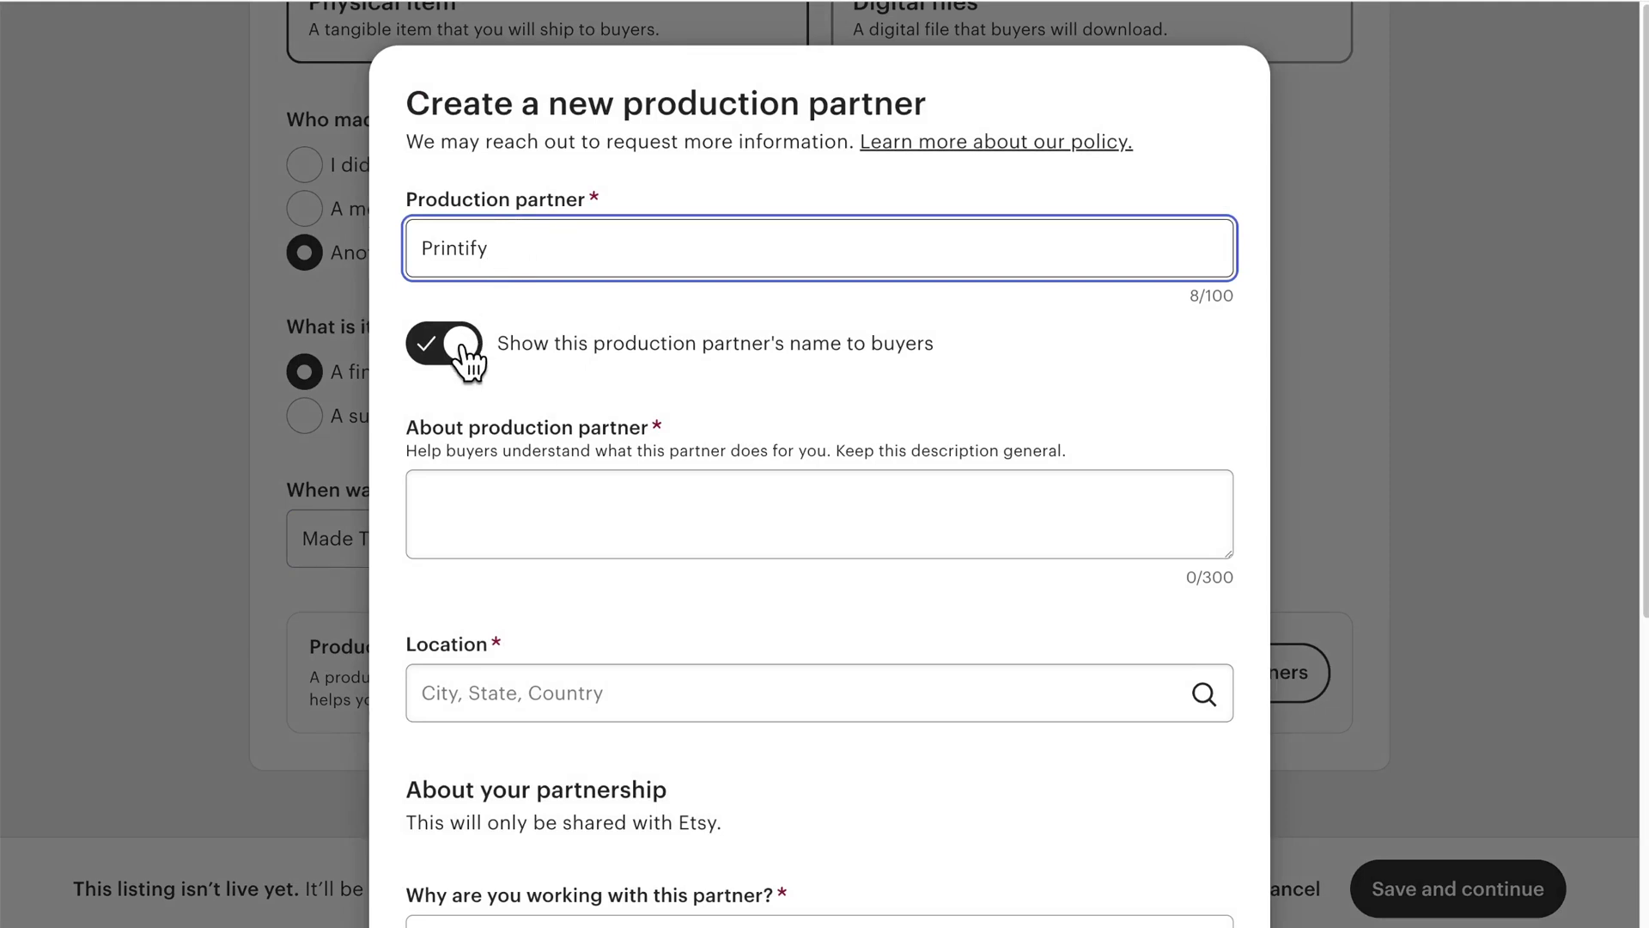
left_click(461, 345)
left_click(461, 345)
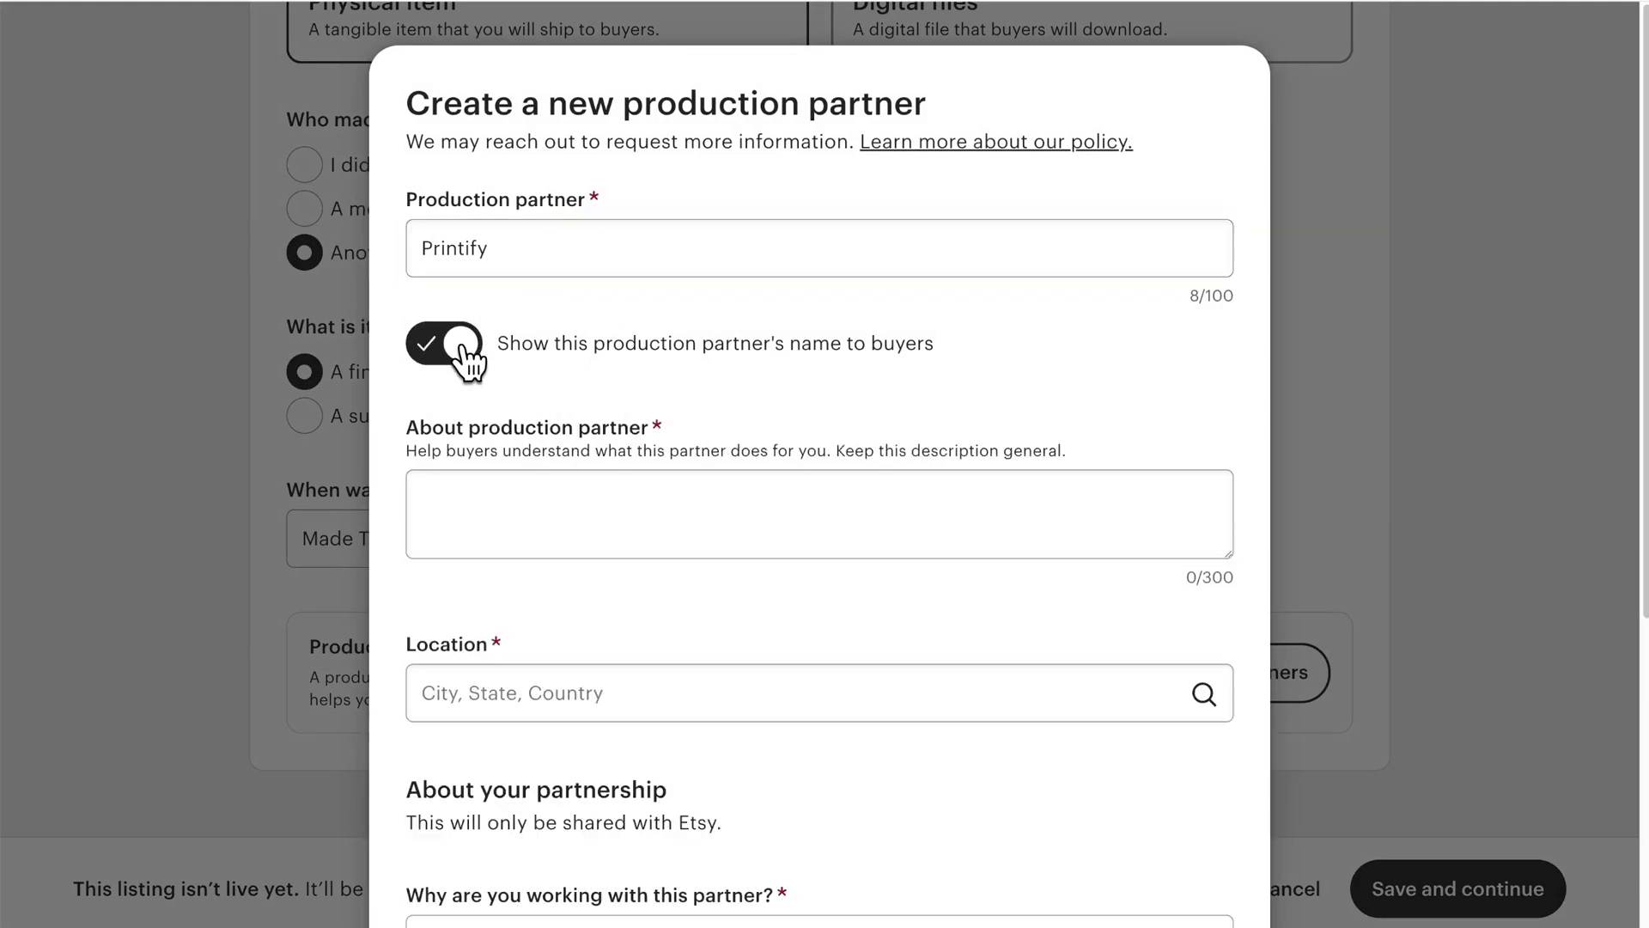
left_click(560, 501)
type("A production partner")
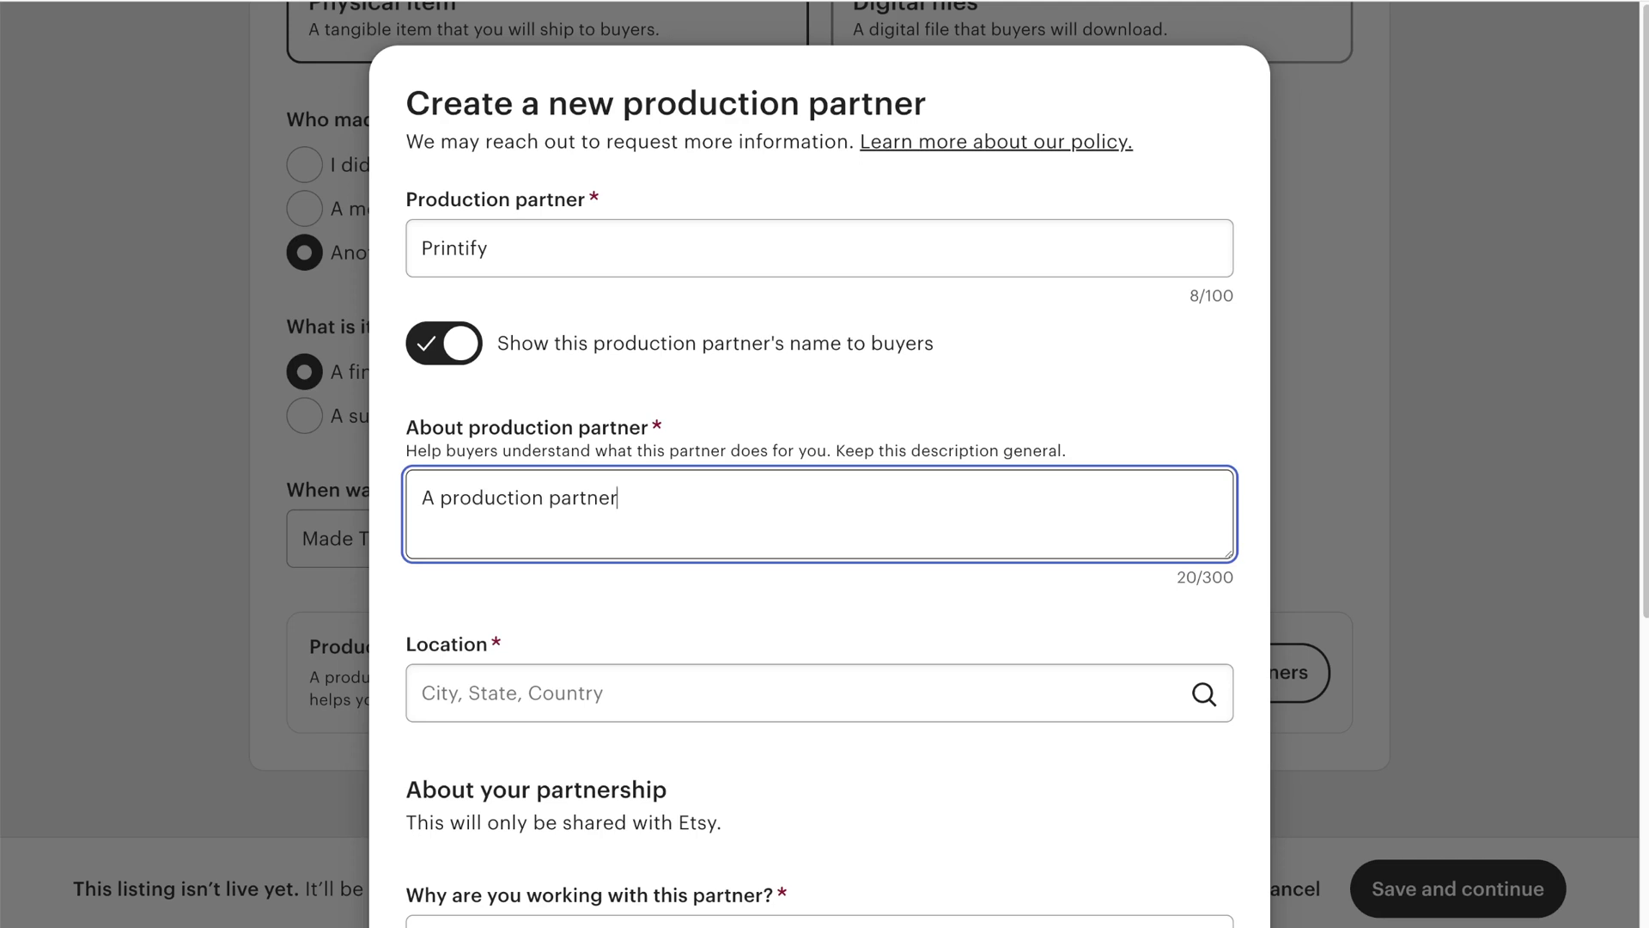
scroll(526, 478, "down", 3)
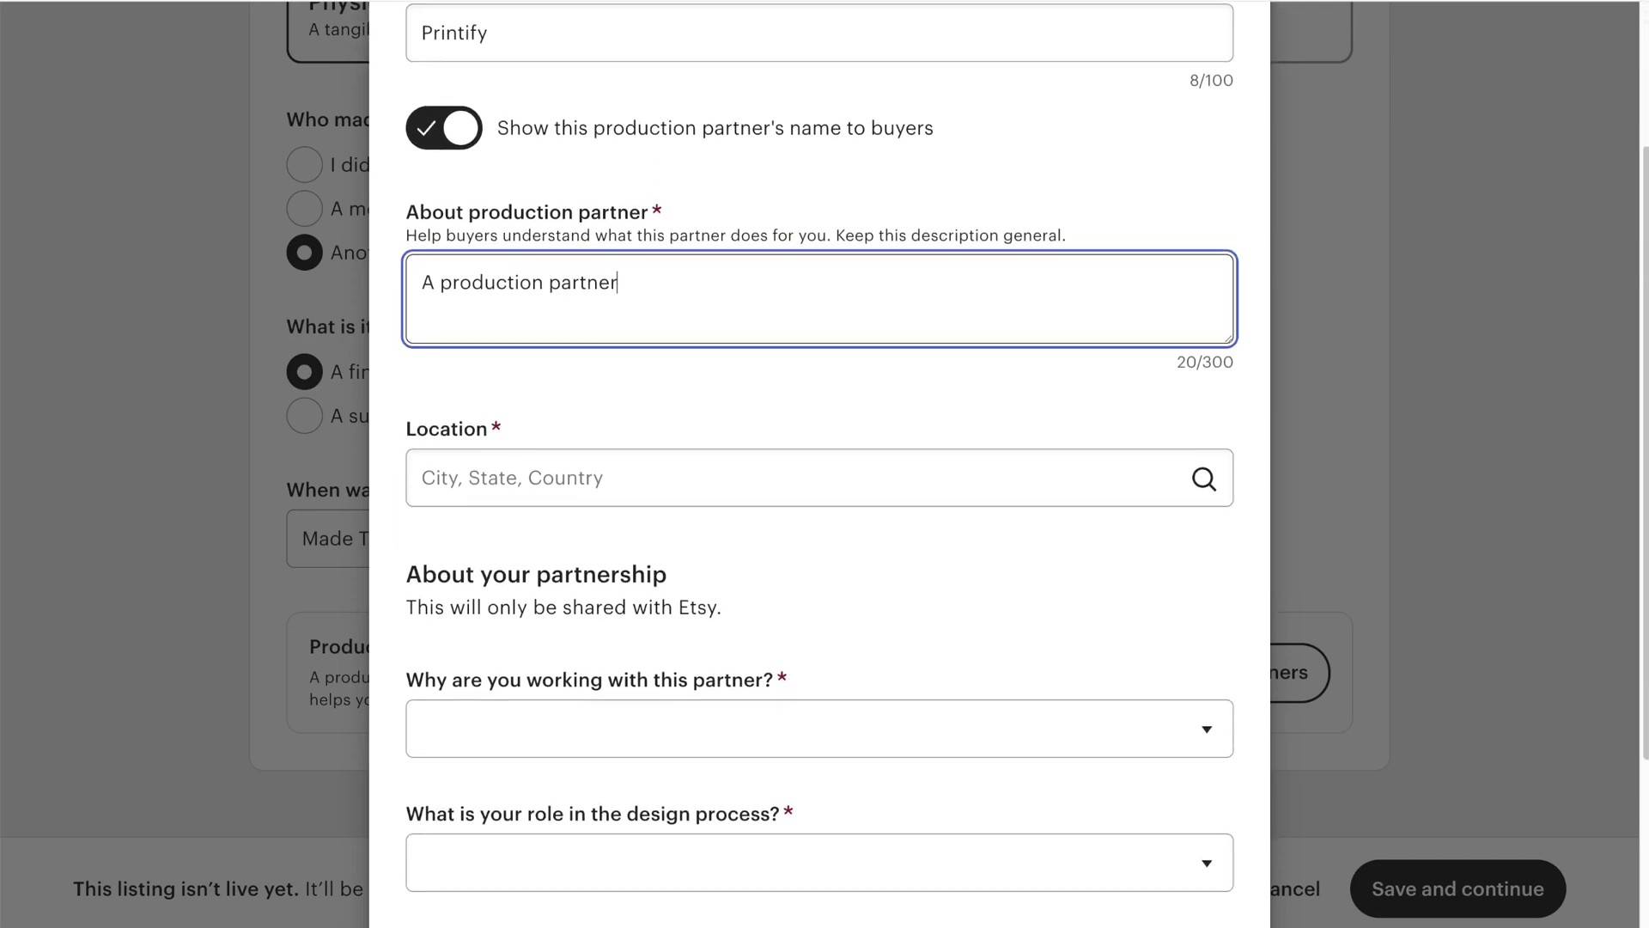
left_click(526, 478)
type("United")
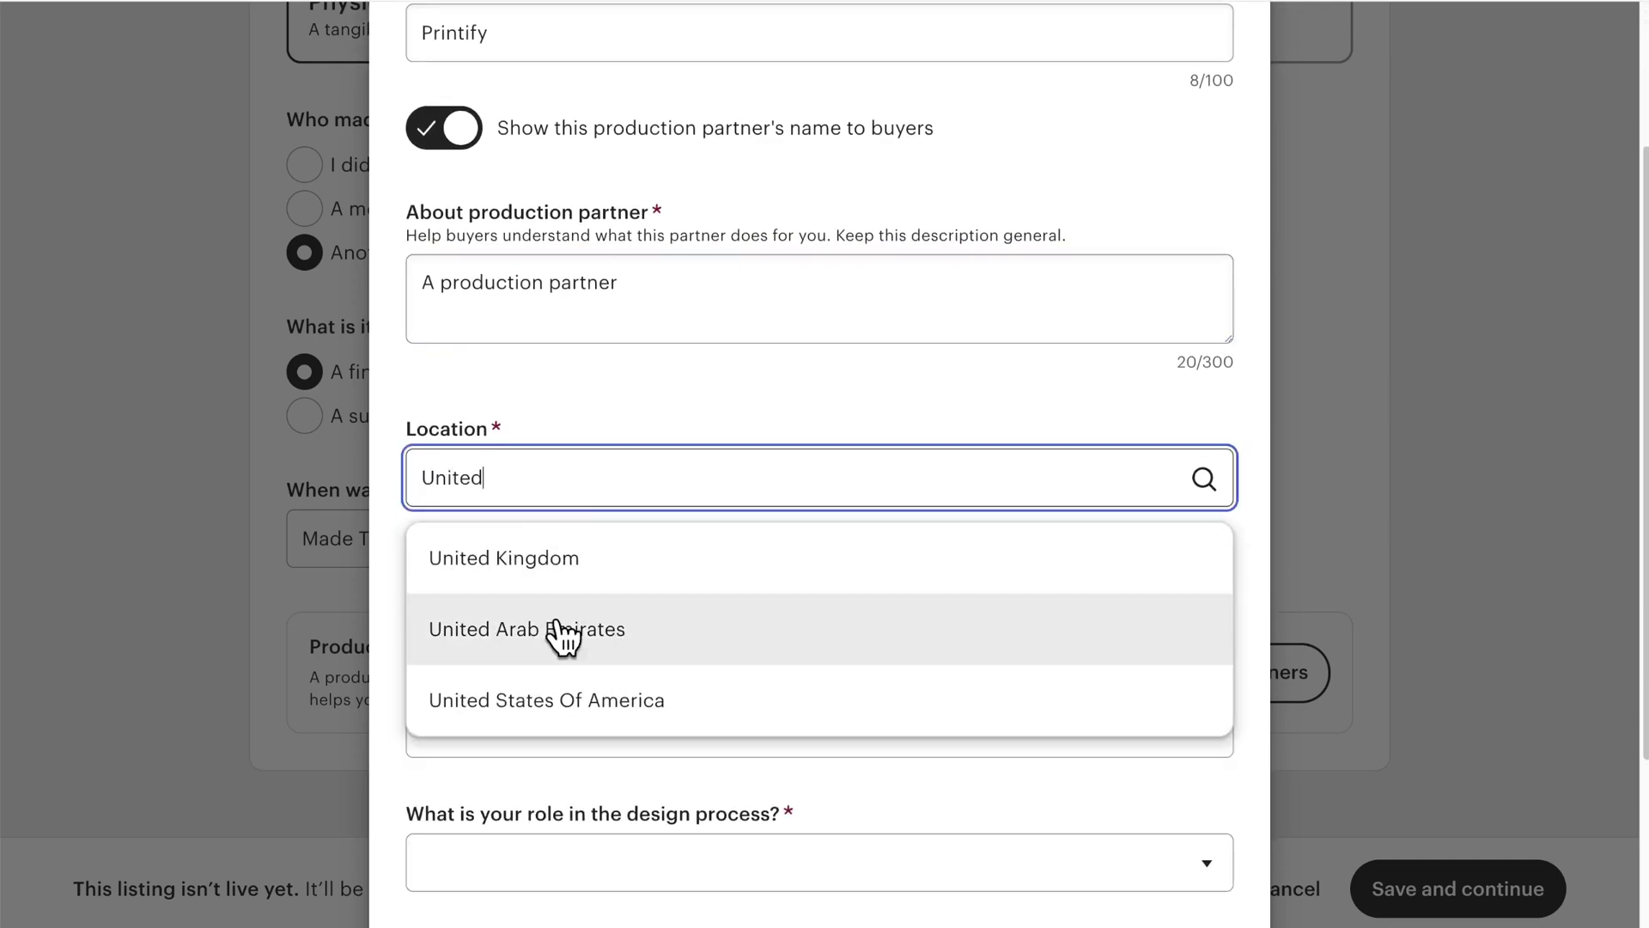
left_click(571, 692)
scroll(572, 696, "down", 3)
Step: Answer the partnership questions (lacking equipment, I design everything, partner does everything) and save Printify
left_click(526, 473)
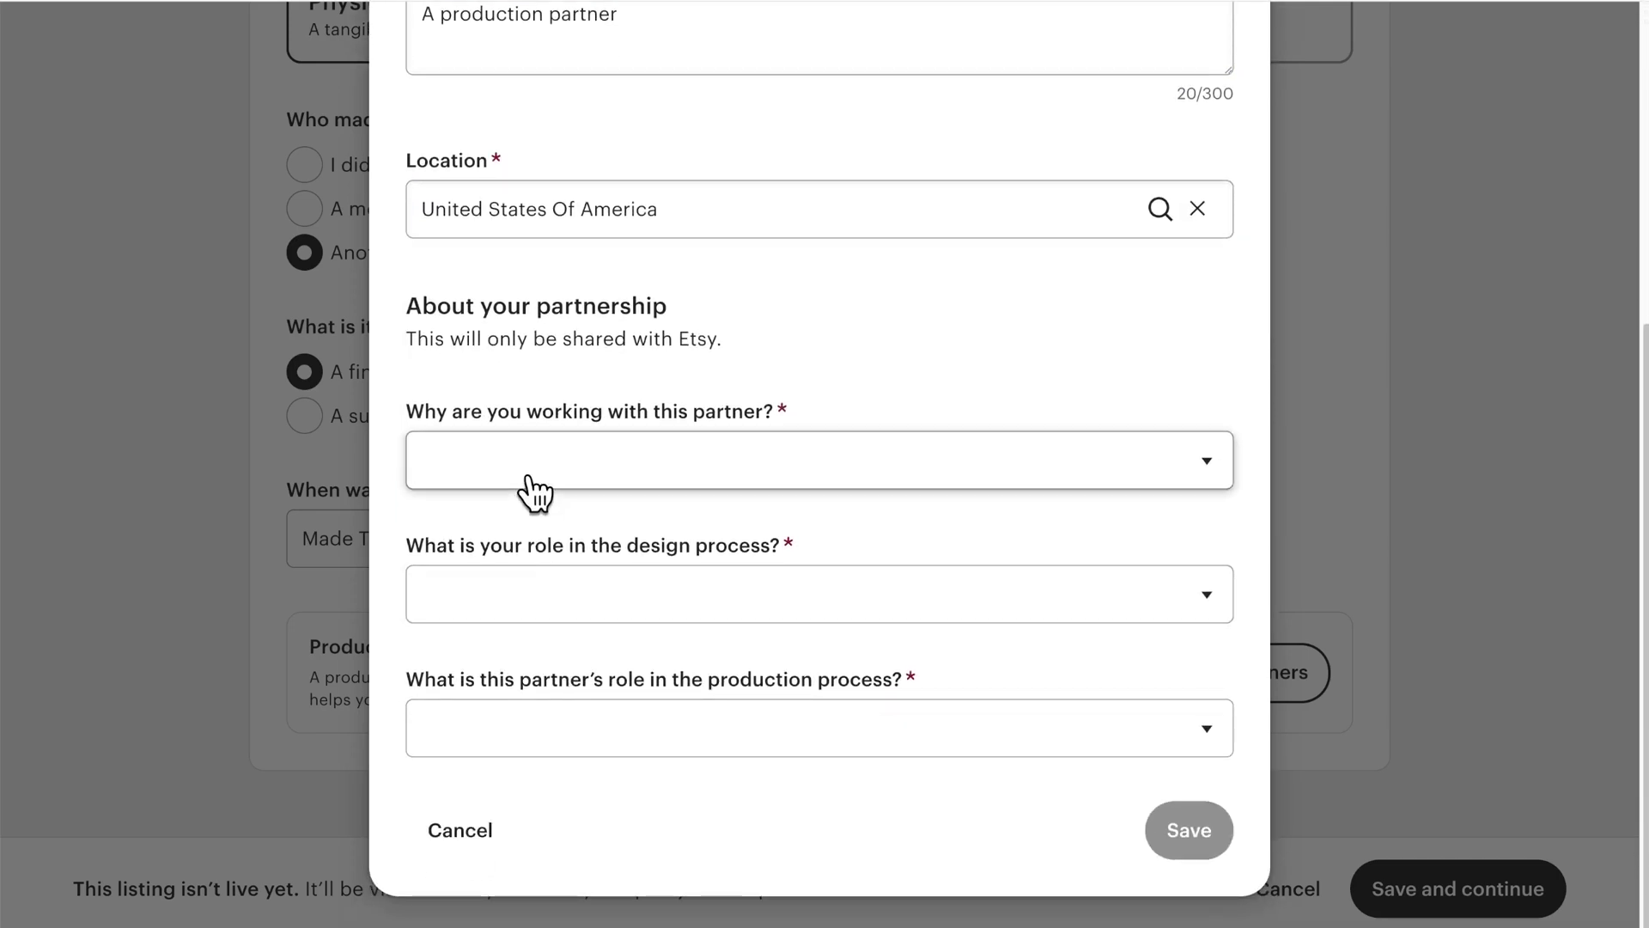
left_click(531, 488)
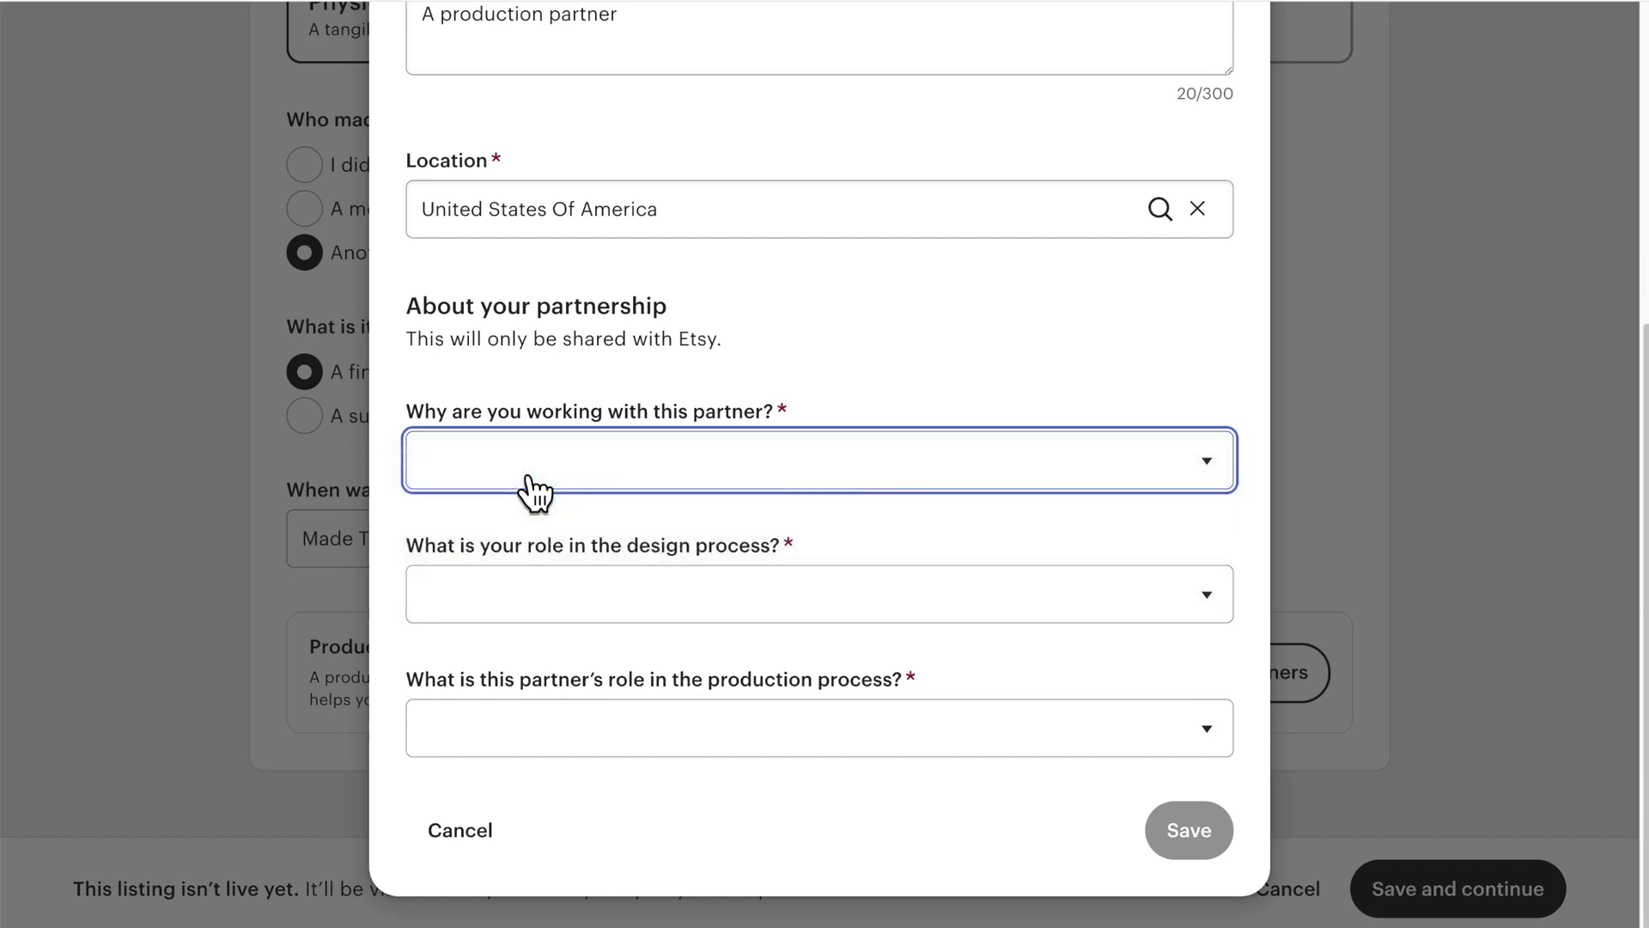
left_click(542, 594)
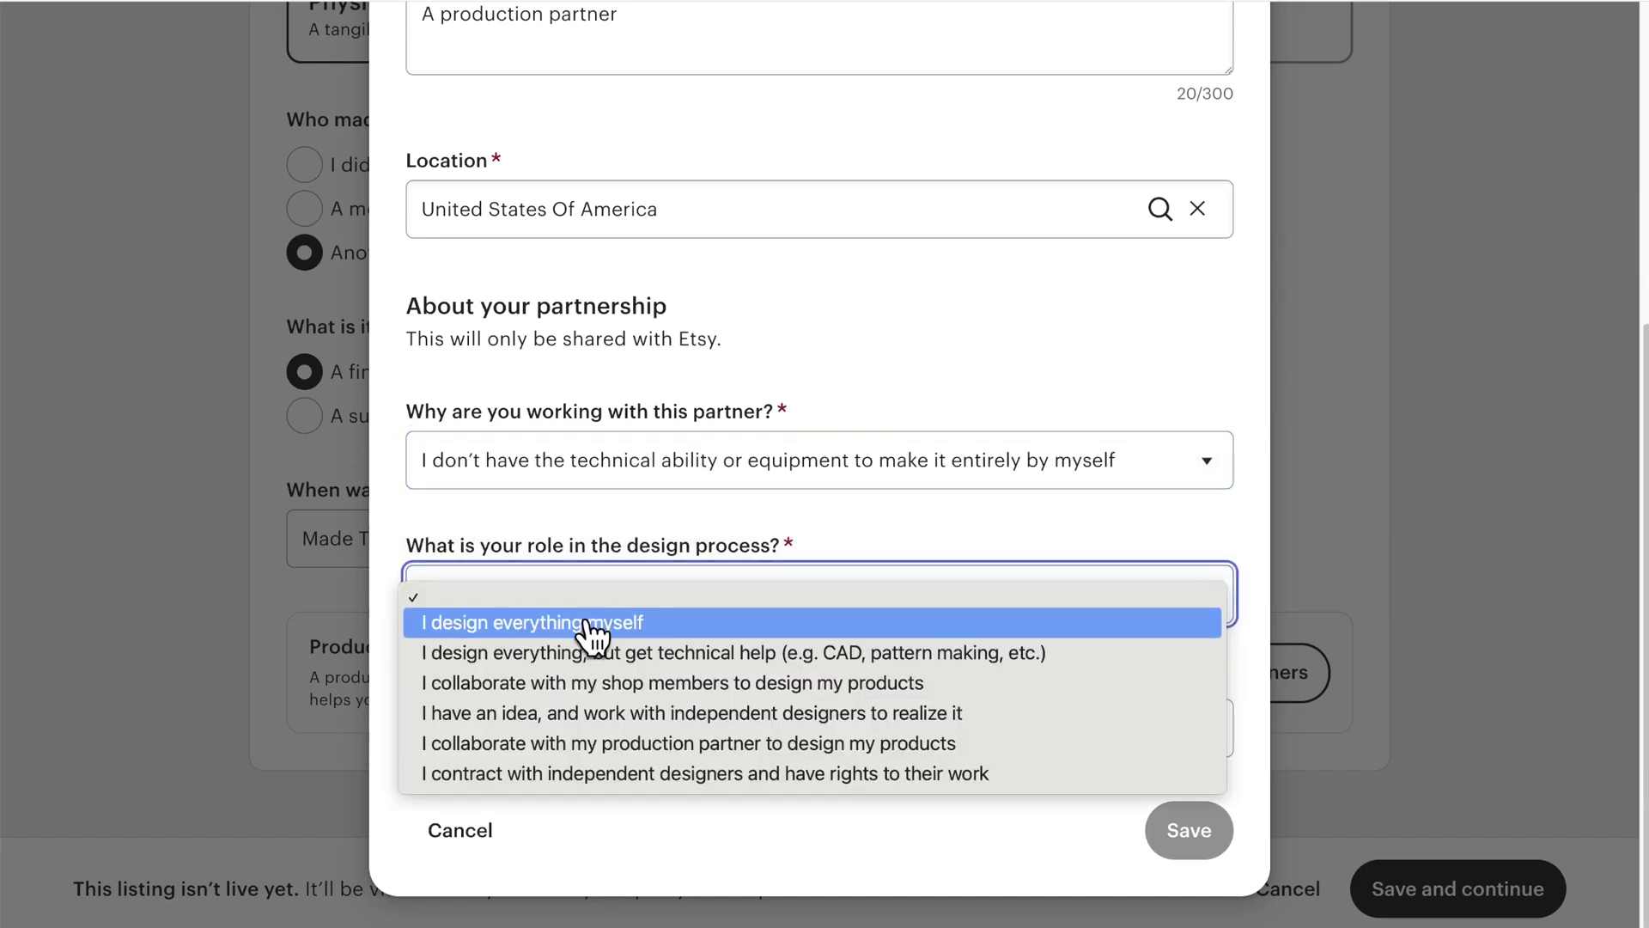
left_click(591, 637)
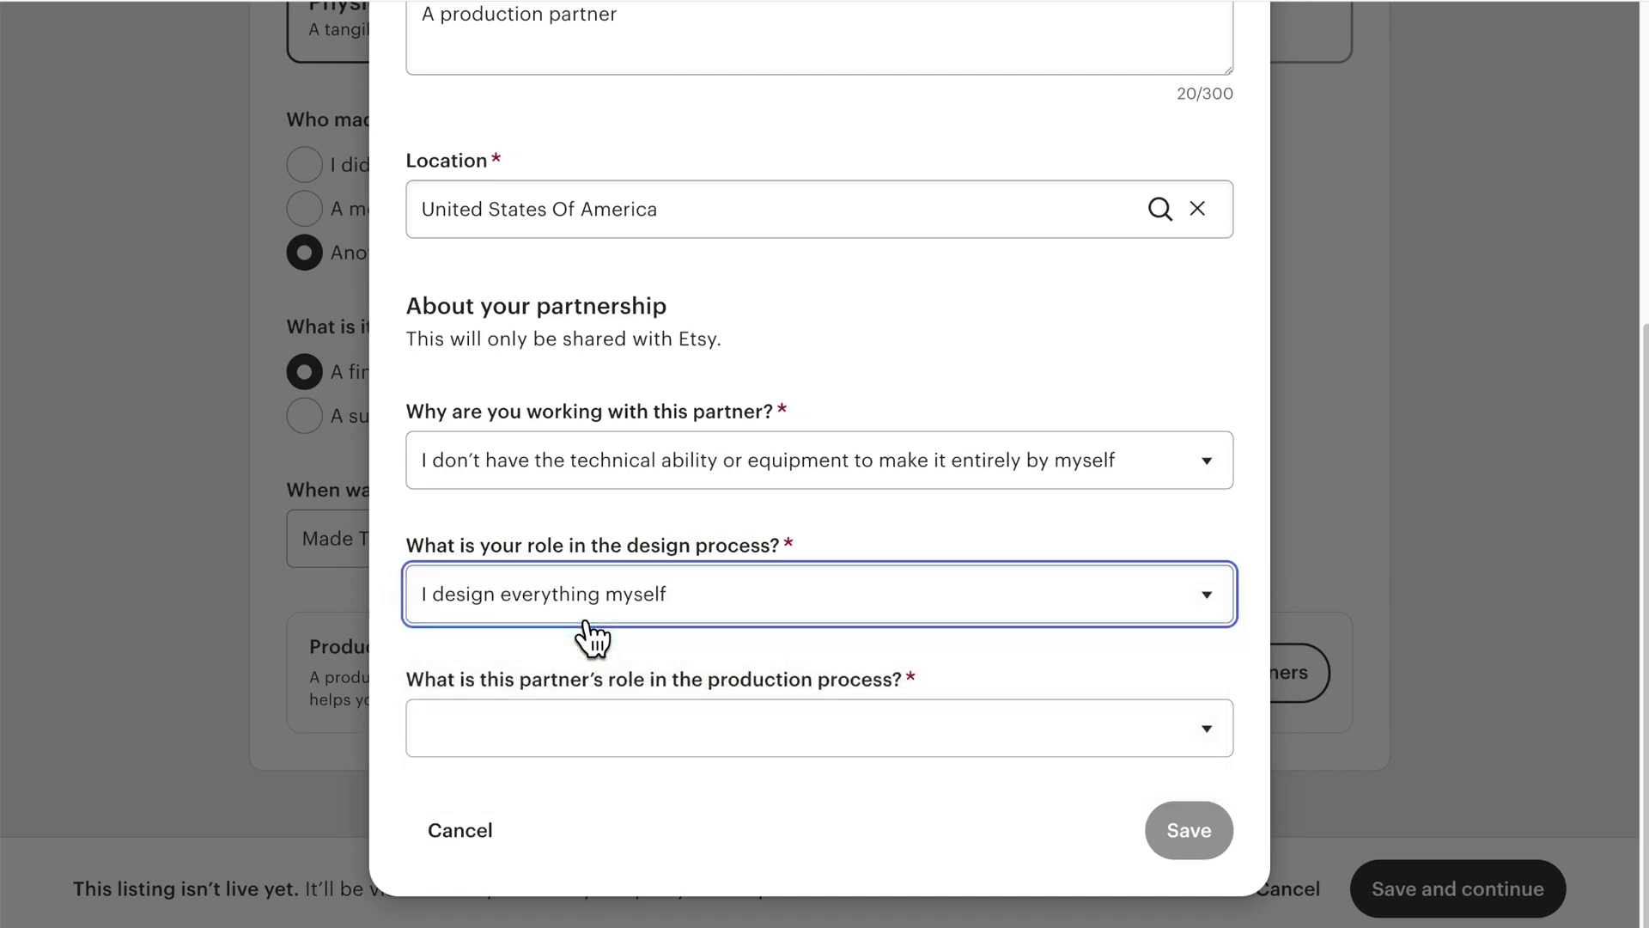
left_click(604, 718)
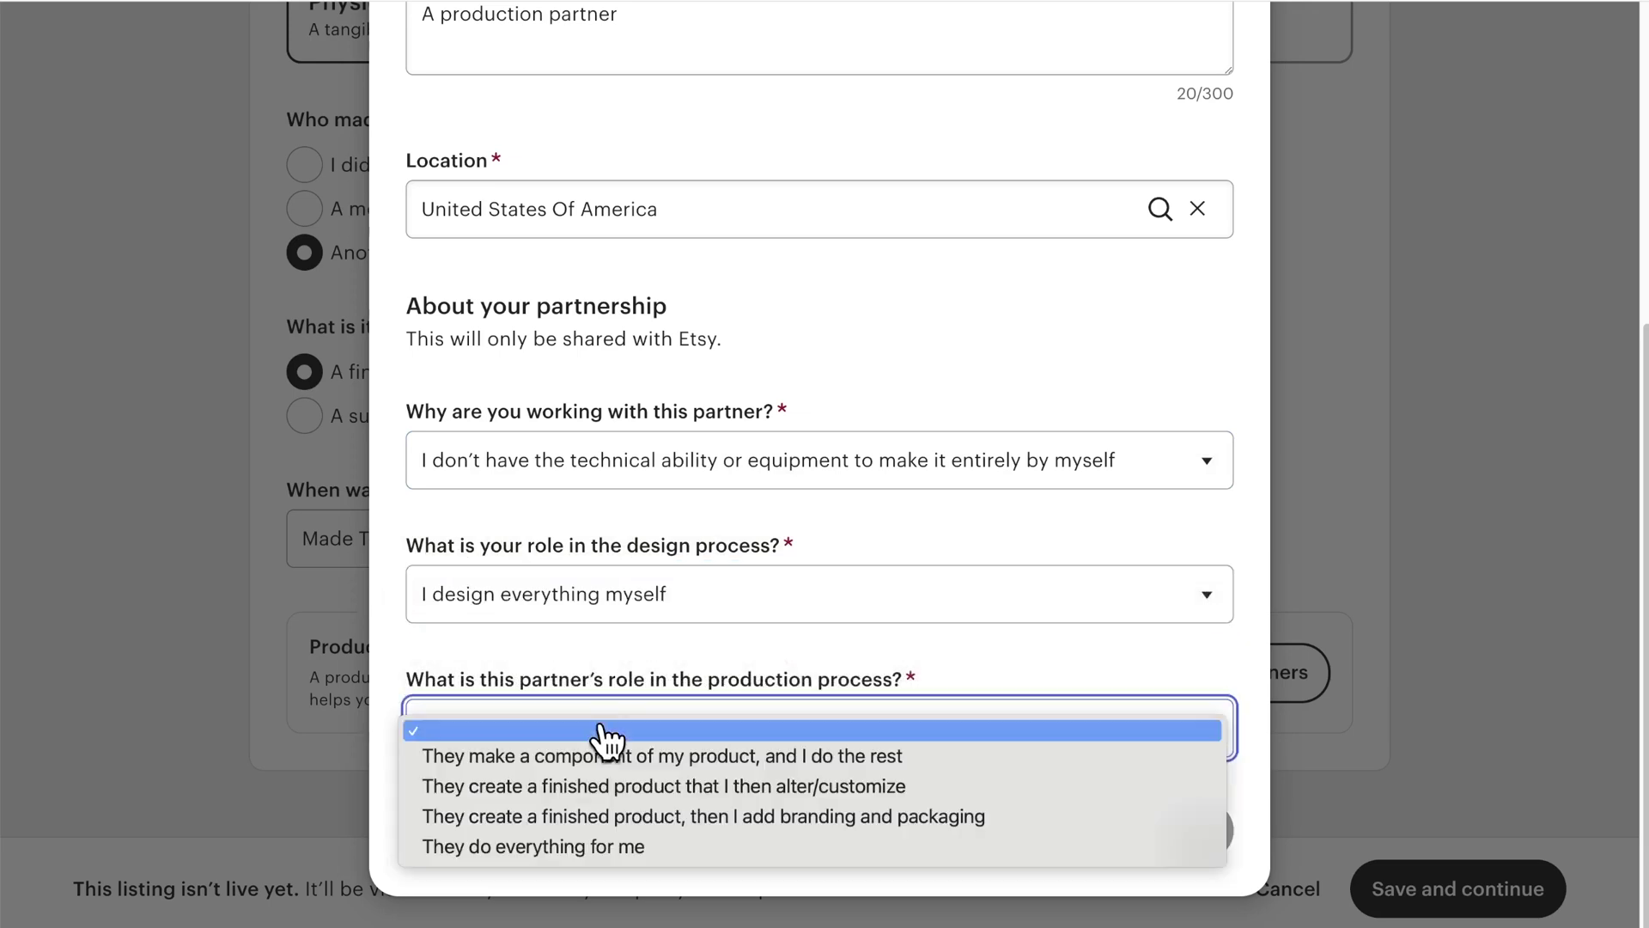
left_click(659, 850)
left_click(1202, 838)
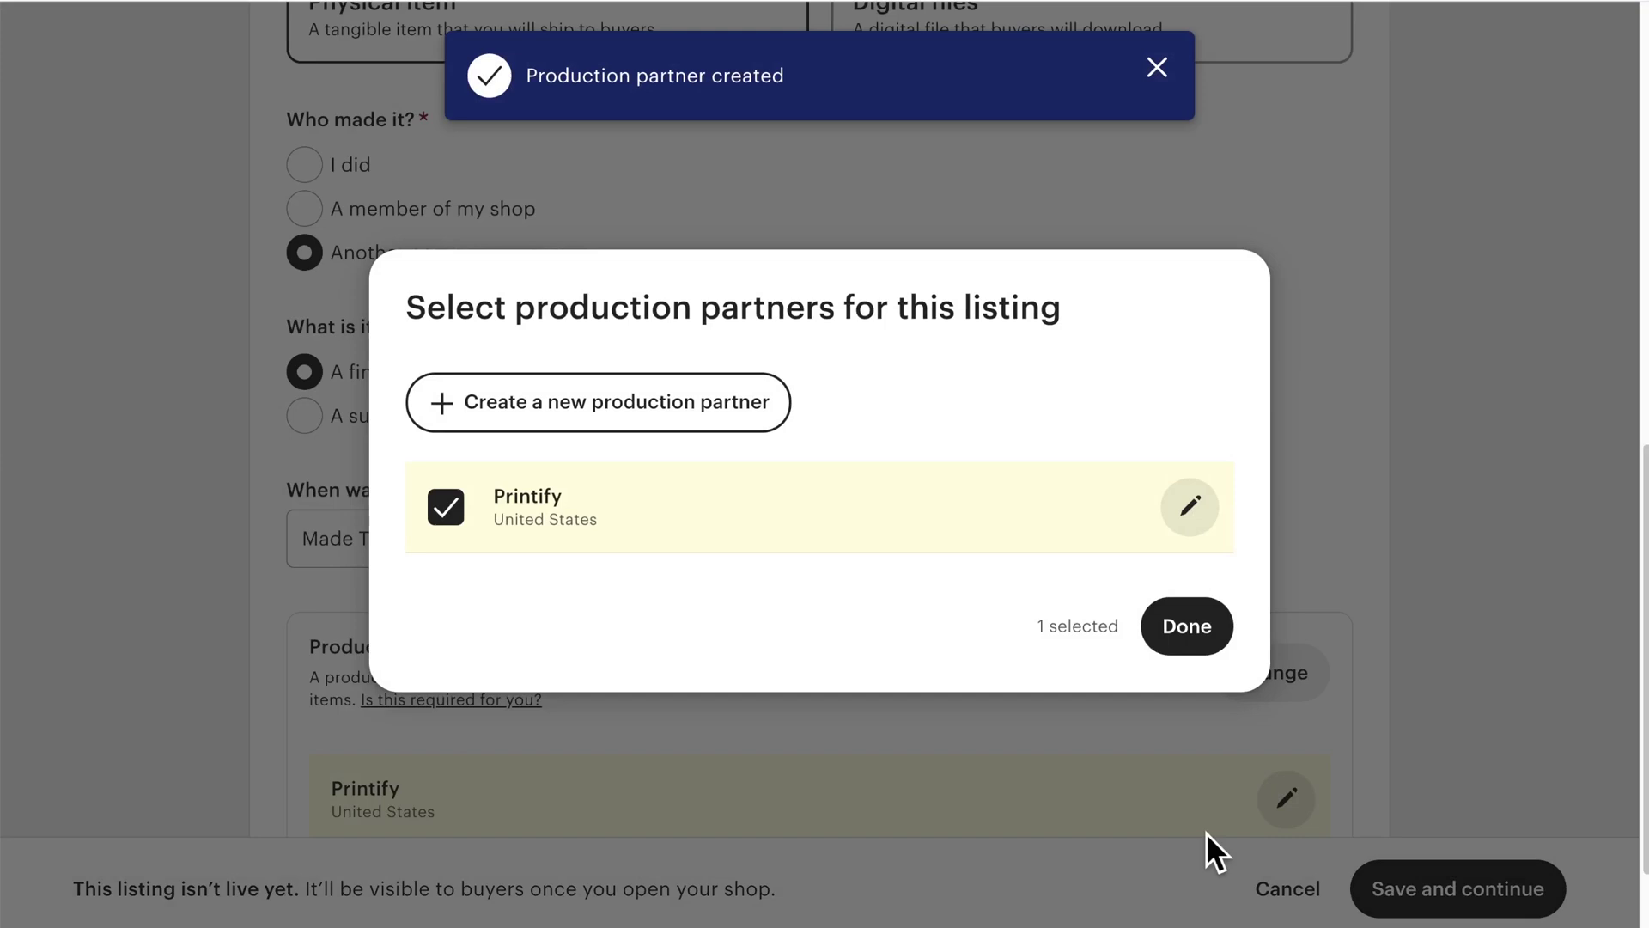
left_click(1186, 638)
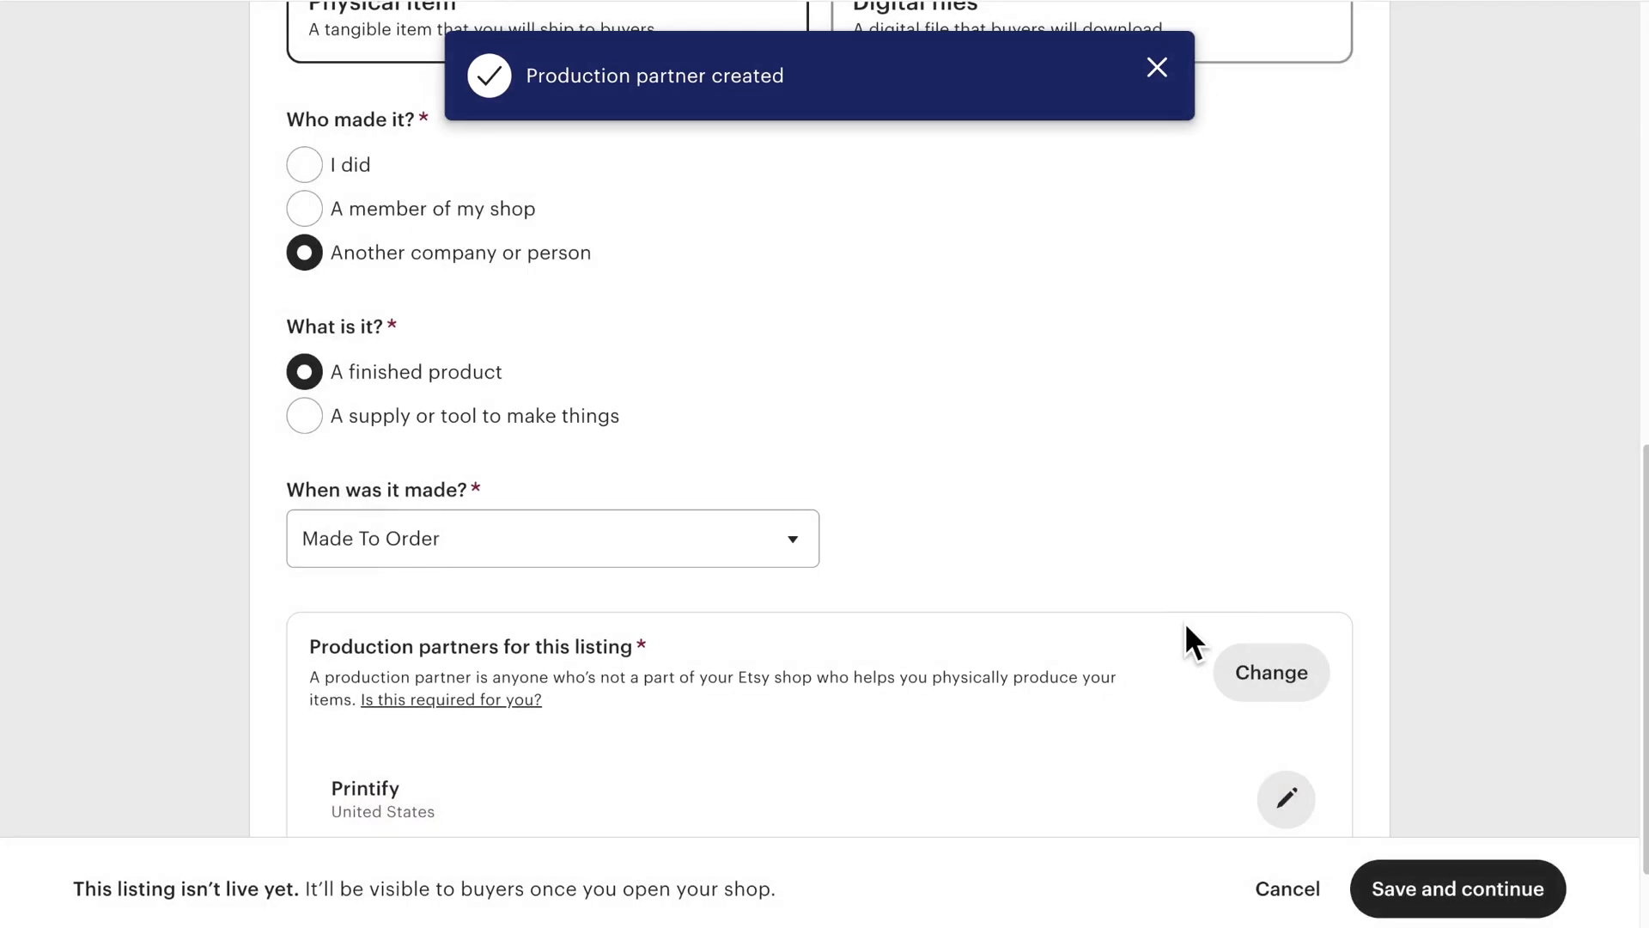
Step: Save the production details and start entering the listing title
left_click(1431, 890)
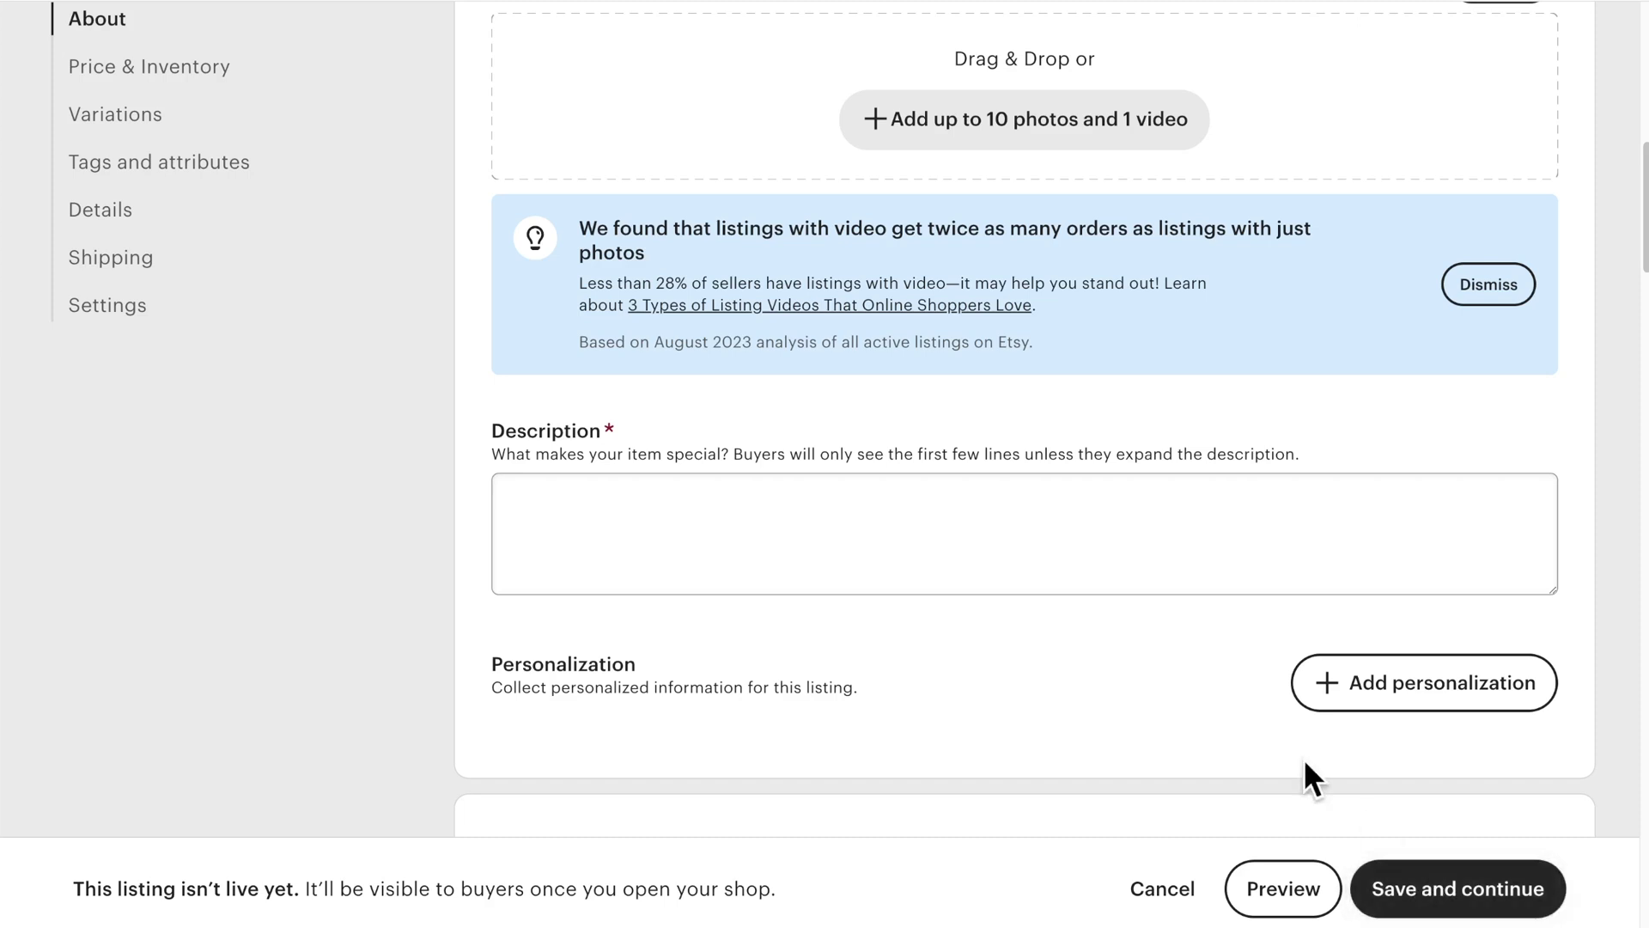
scroll(1096, 438, "up", 3)
scroll(1096, 437, "up", 5)
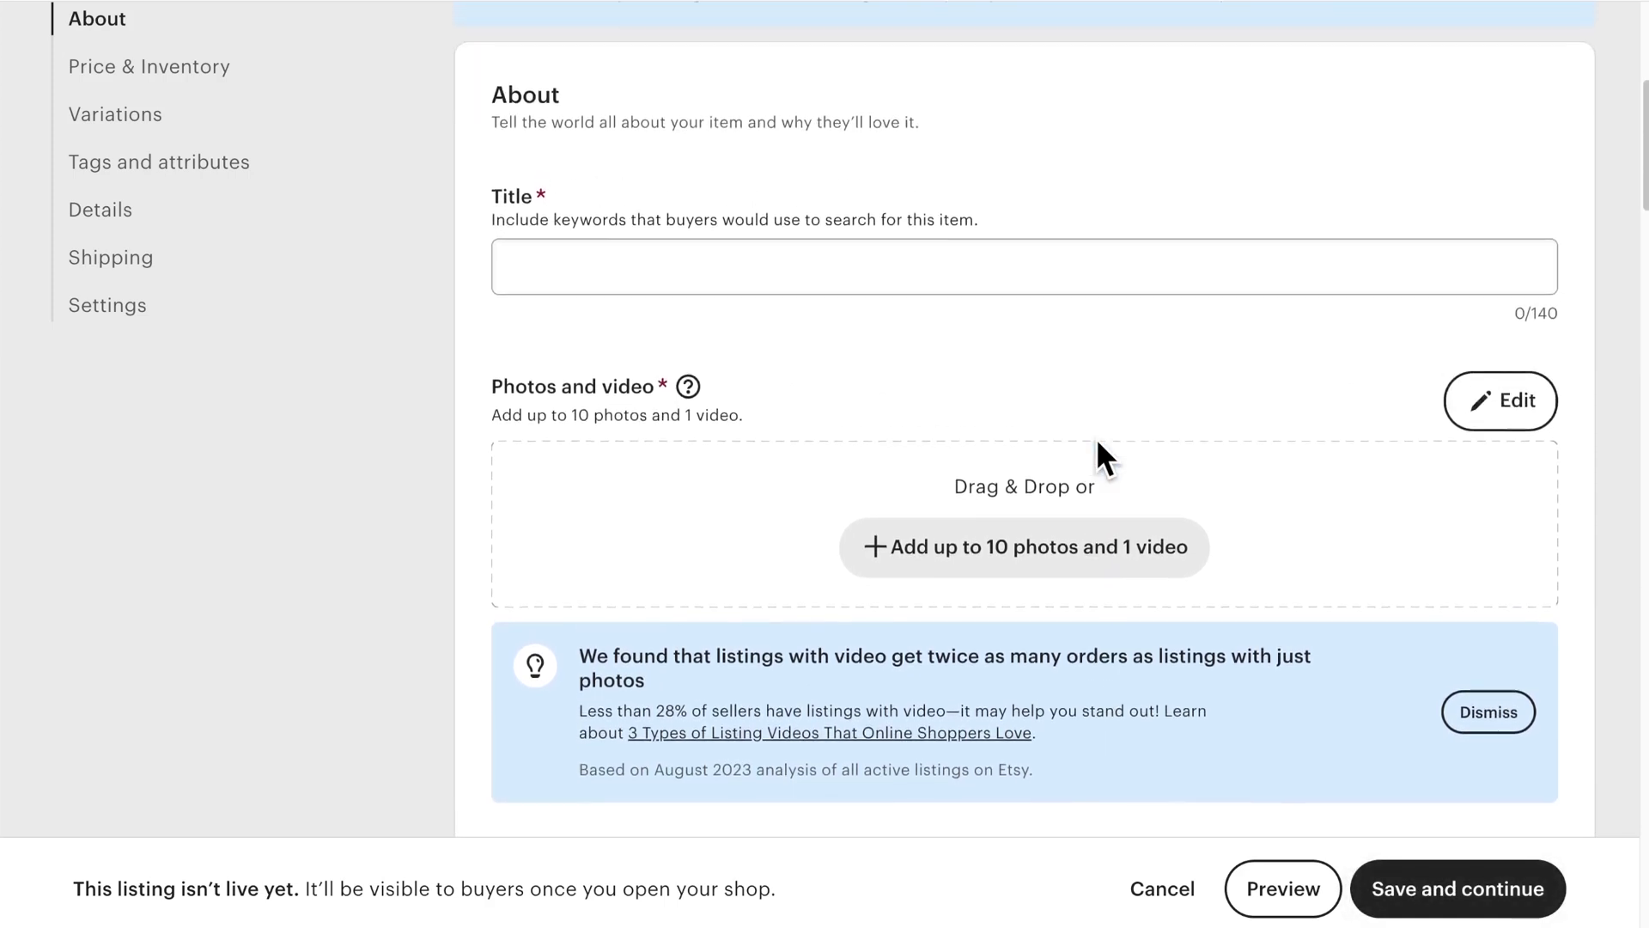
scroll(1096, 438, "up", 2)
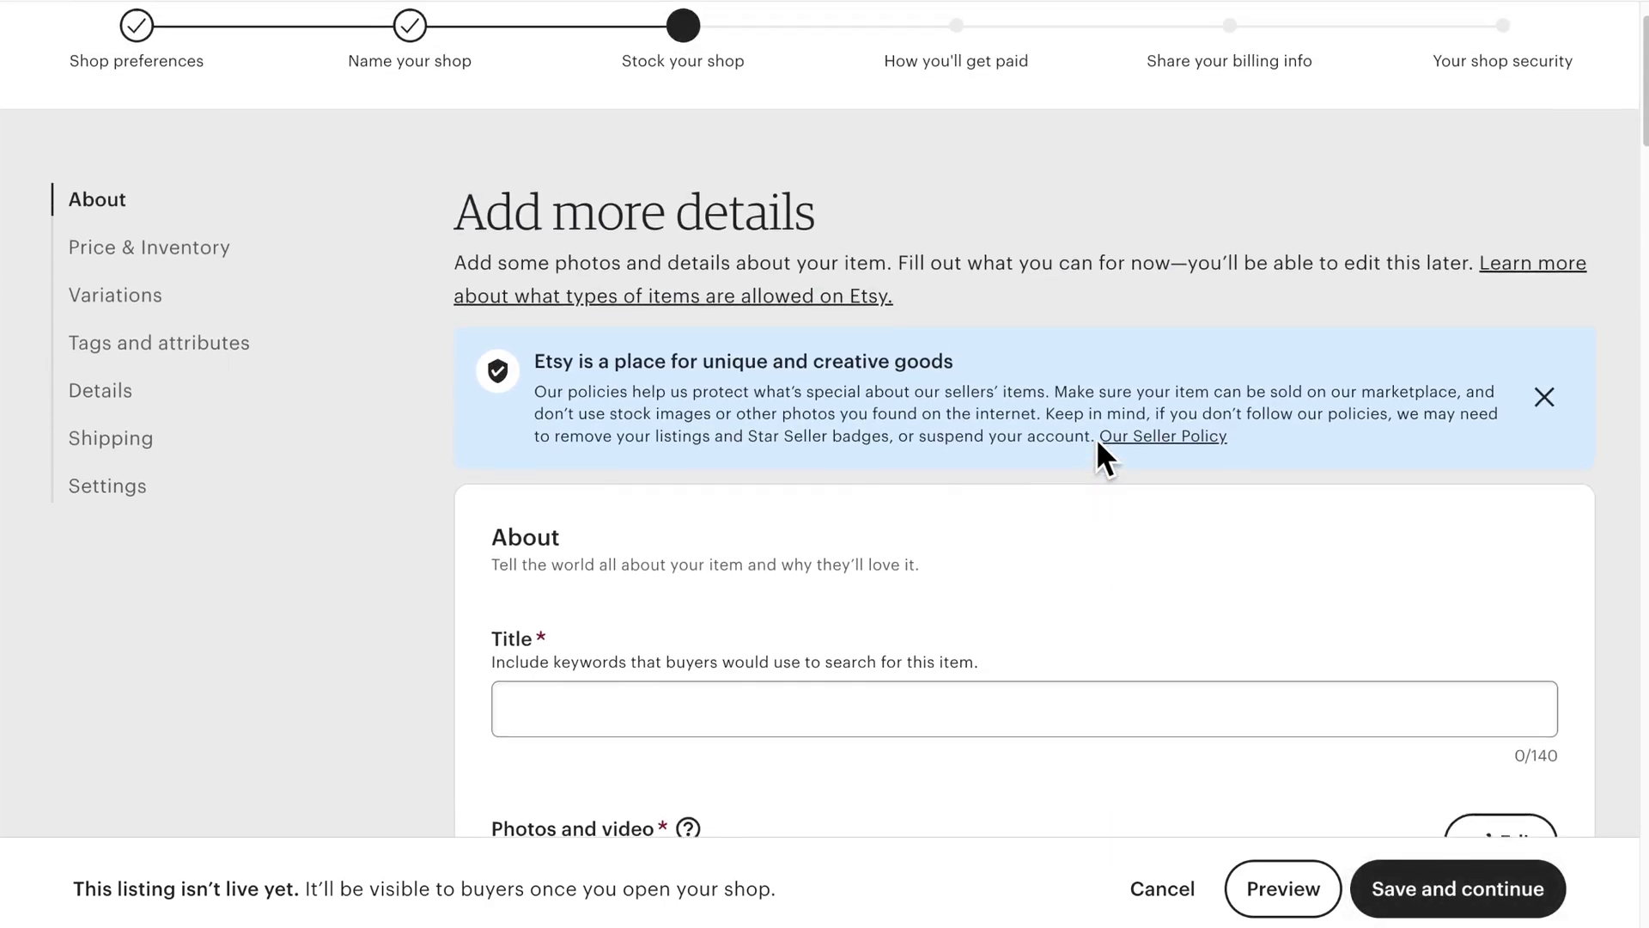
scroll(1097, 438, "down", 3)
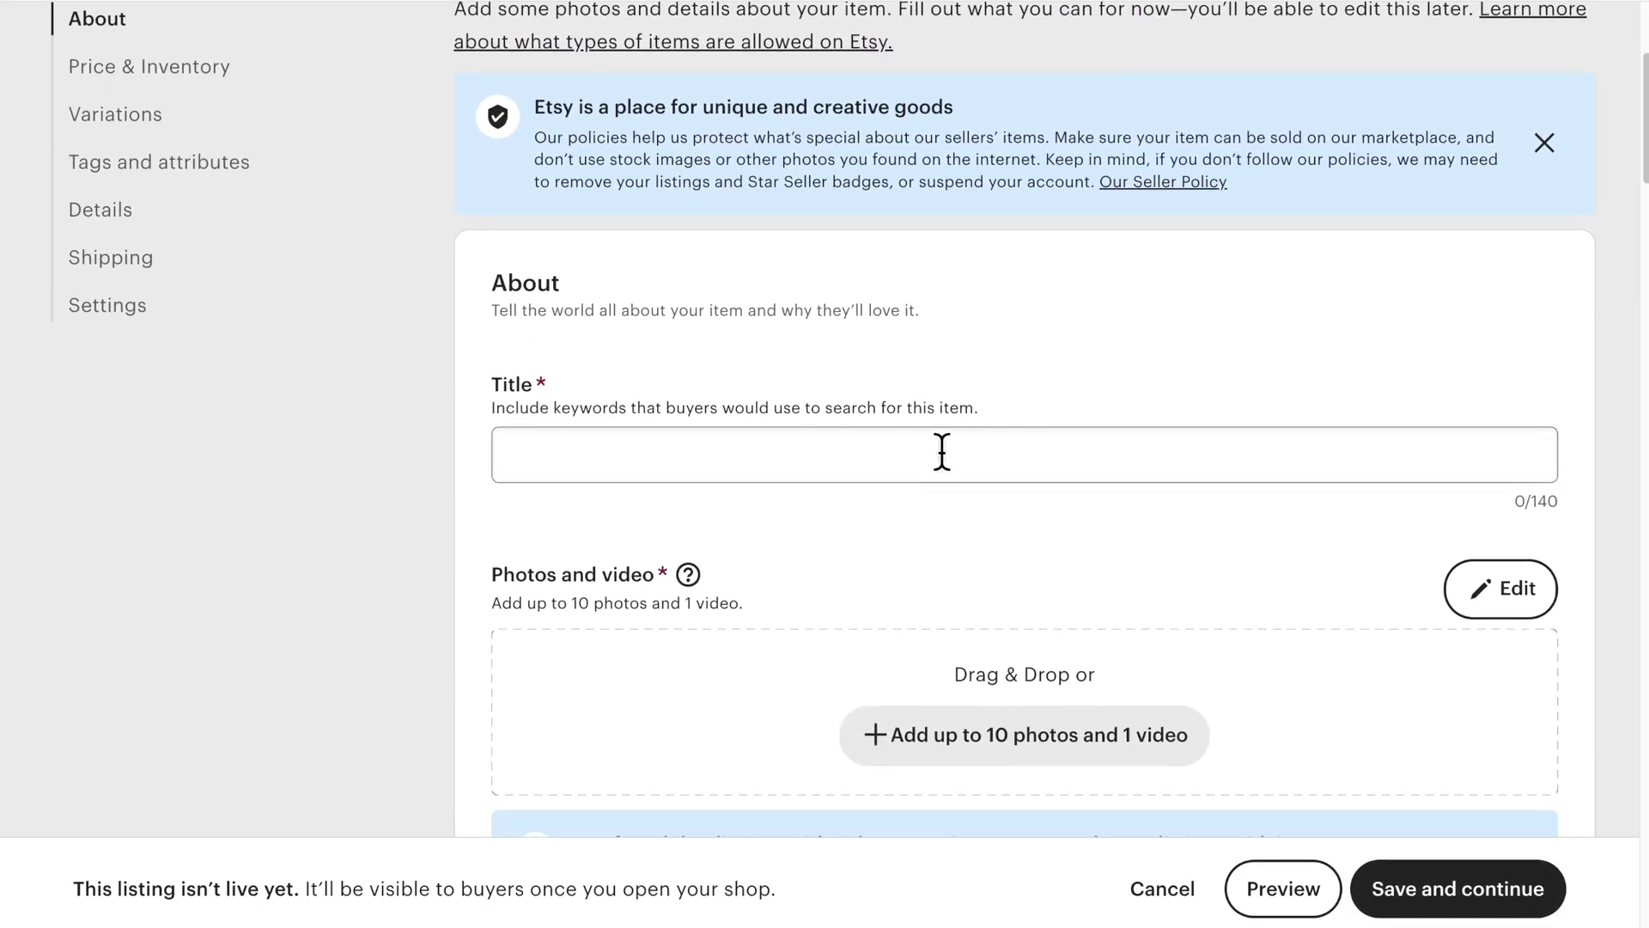
left_click(942, 453)
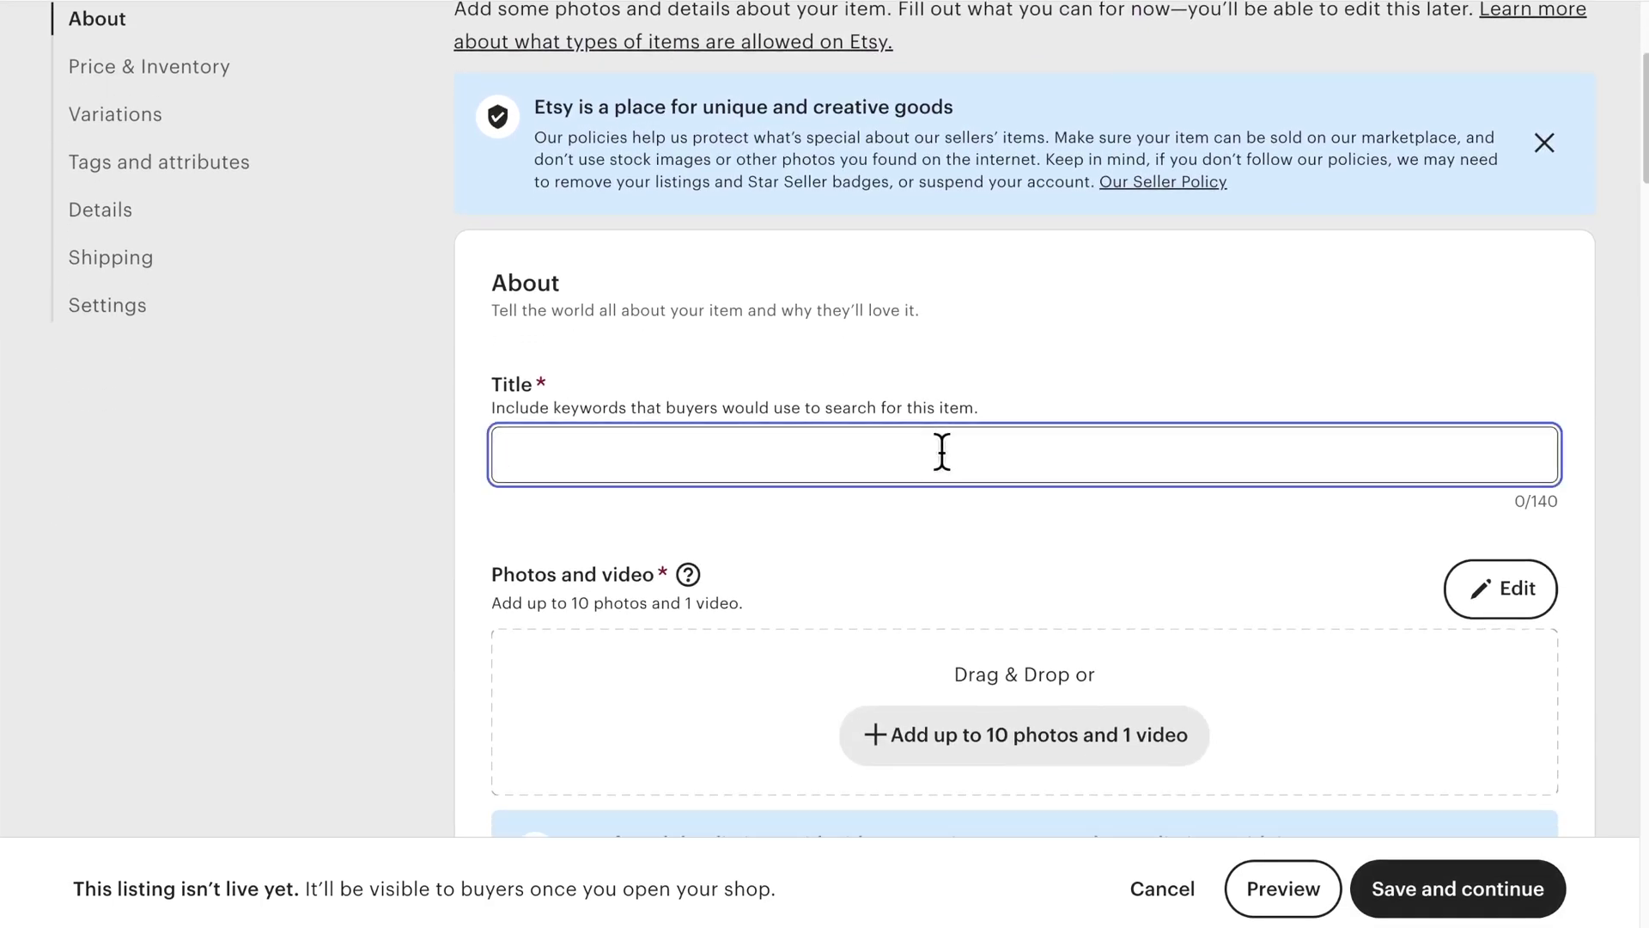
type("Leggings")
scroll(1022, 447, "down", 4)
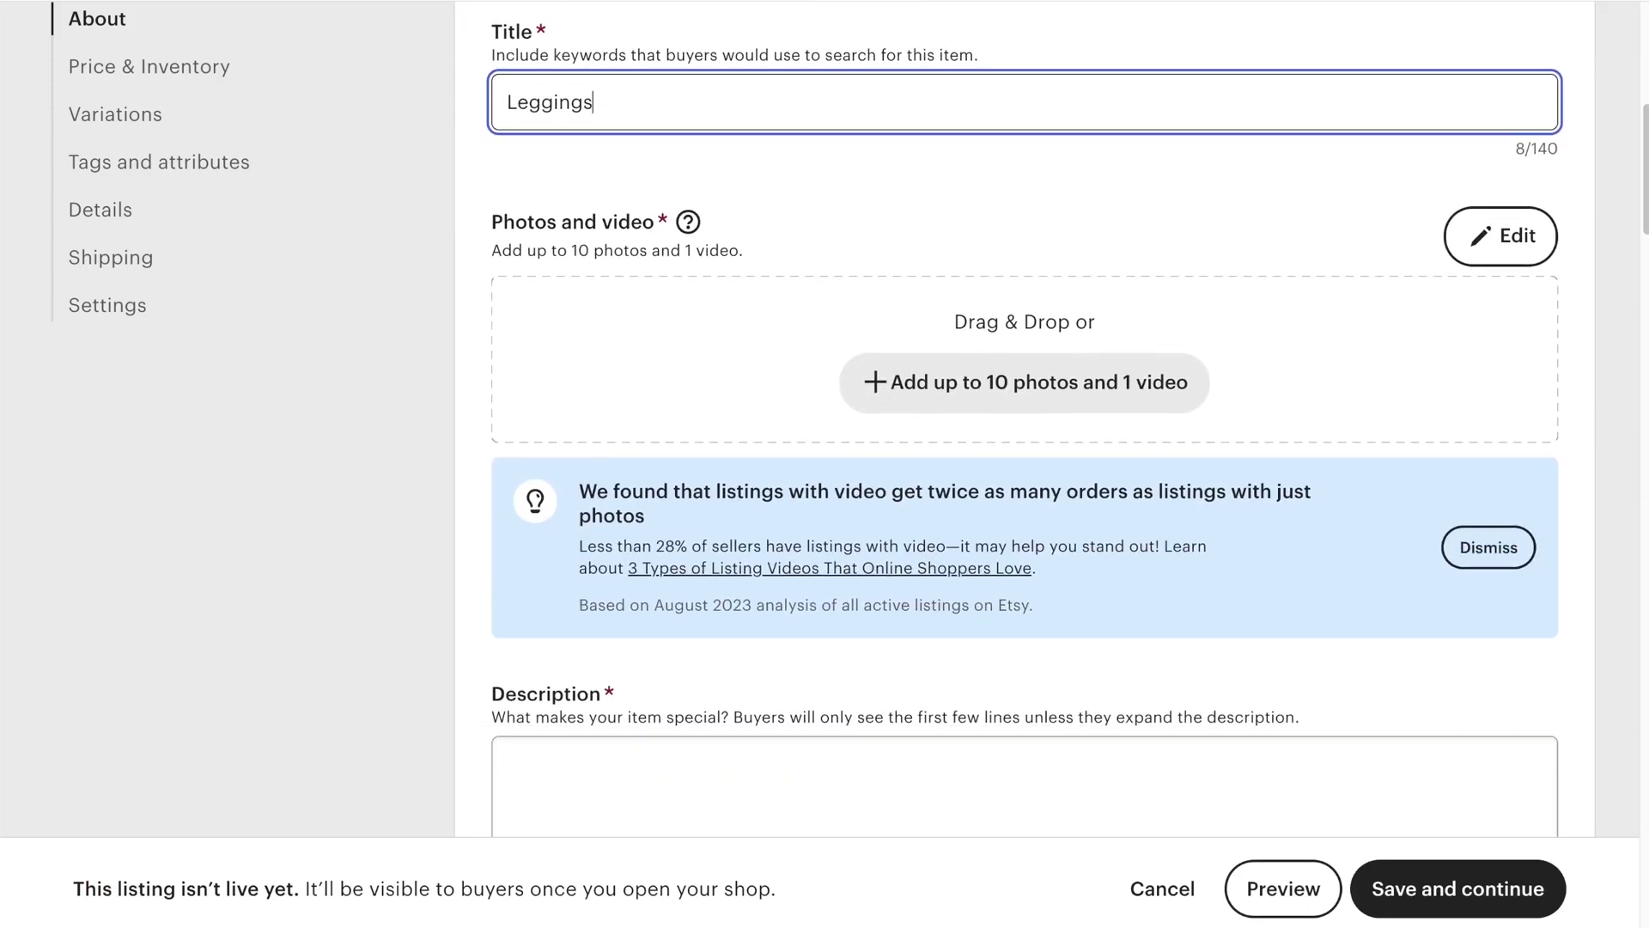
left_click_drag(811, 276, 813, 359)
scroll(813, 359, "down", 2)
scroll(813, 359, "down", 5)
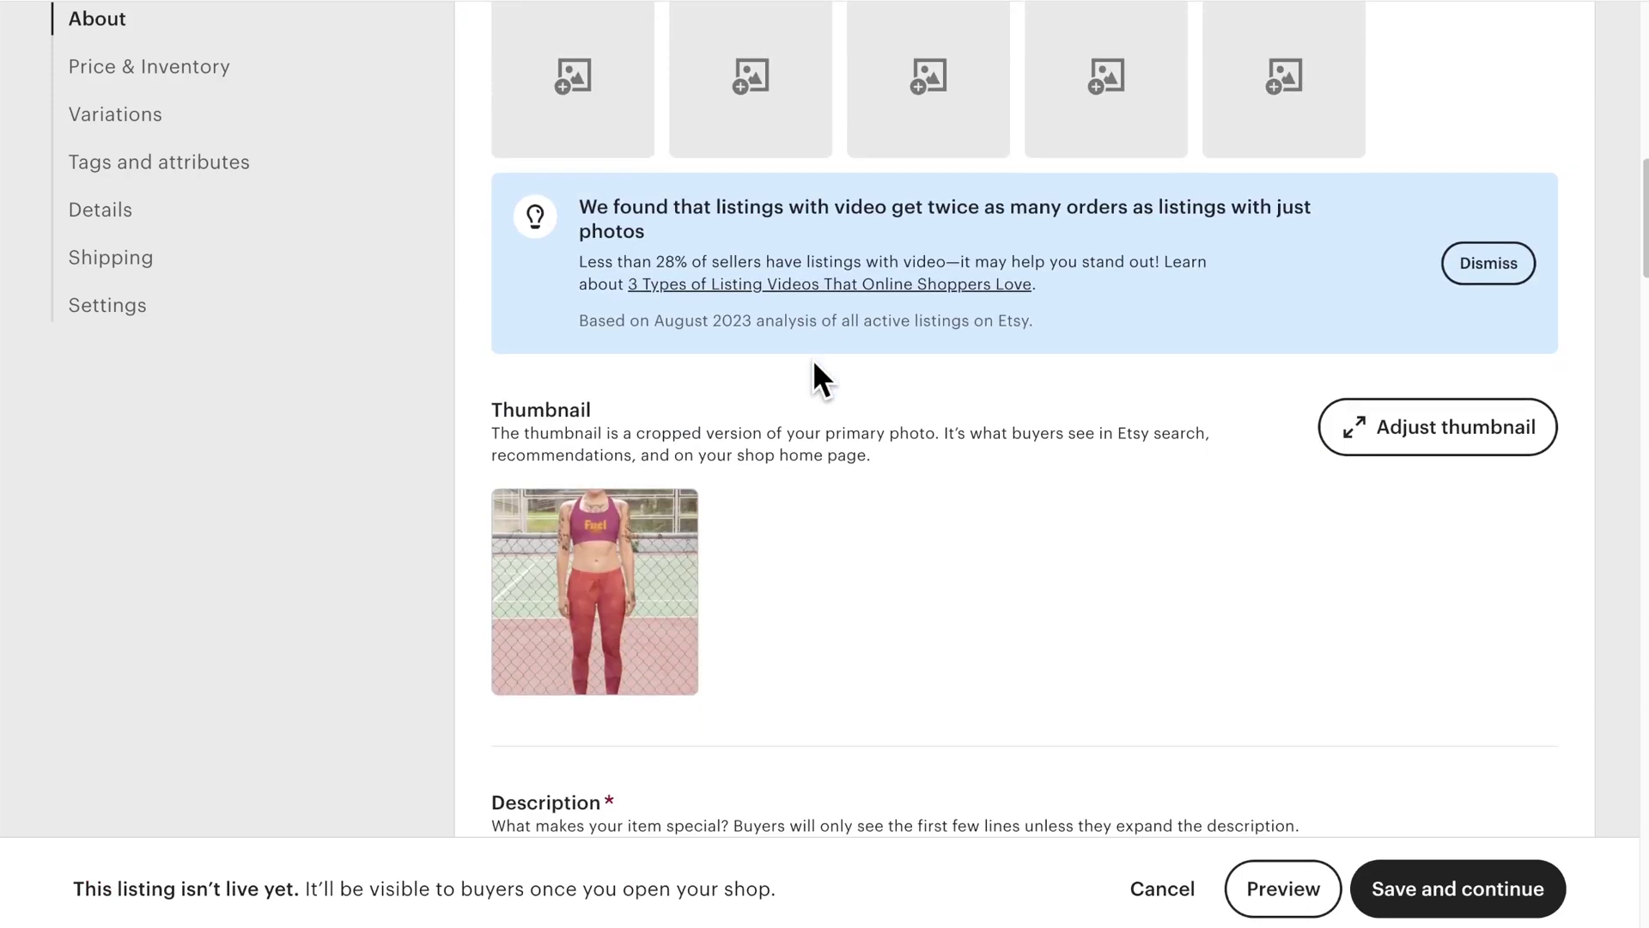
Step: Adjust the thumbnail crop and write the description 'Geometric pattern leggings', leaving personalization off
left_click(1375, 219)
left_click_drag(678, 652, 714, 650)
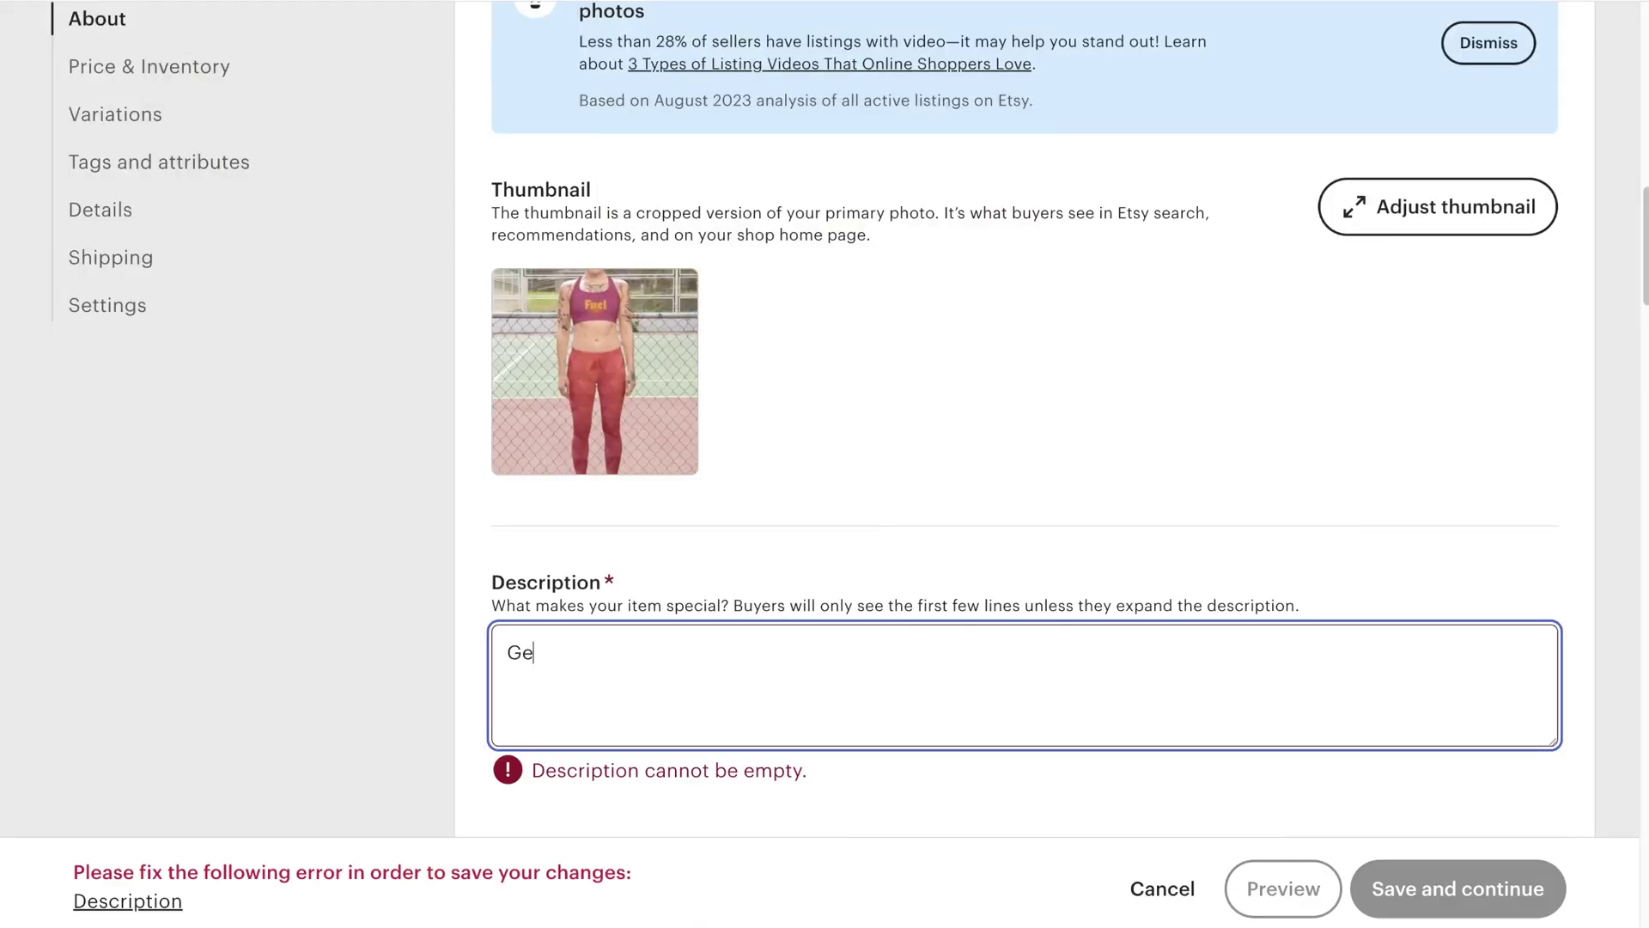
type("metric pattern leggings")
scroll(1272, 434, "down", 2)
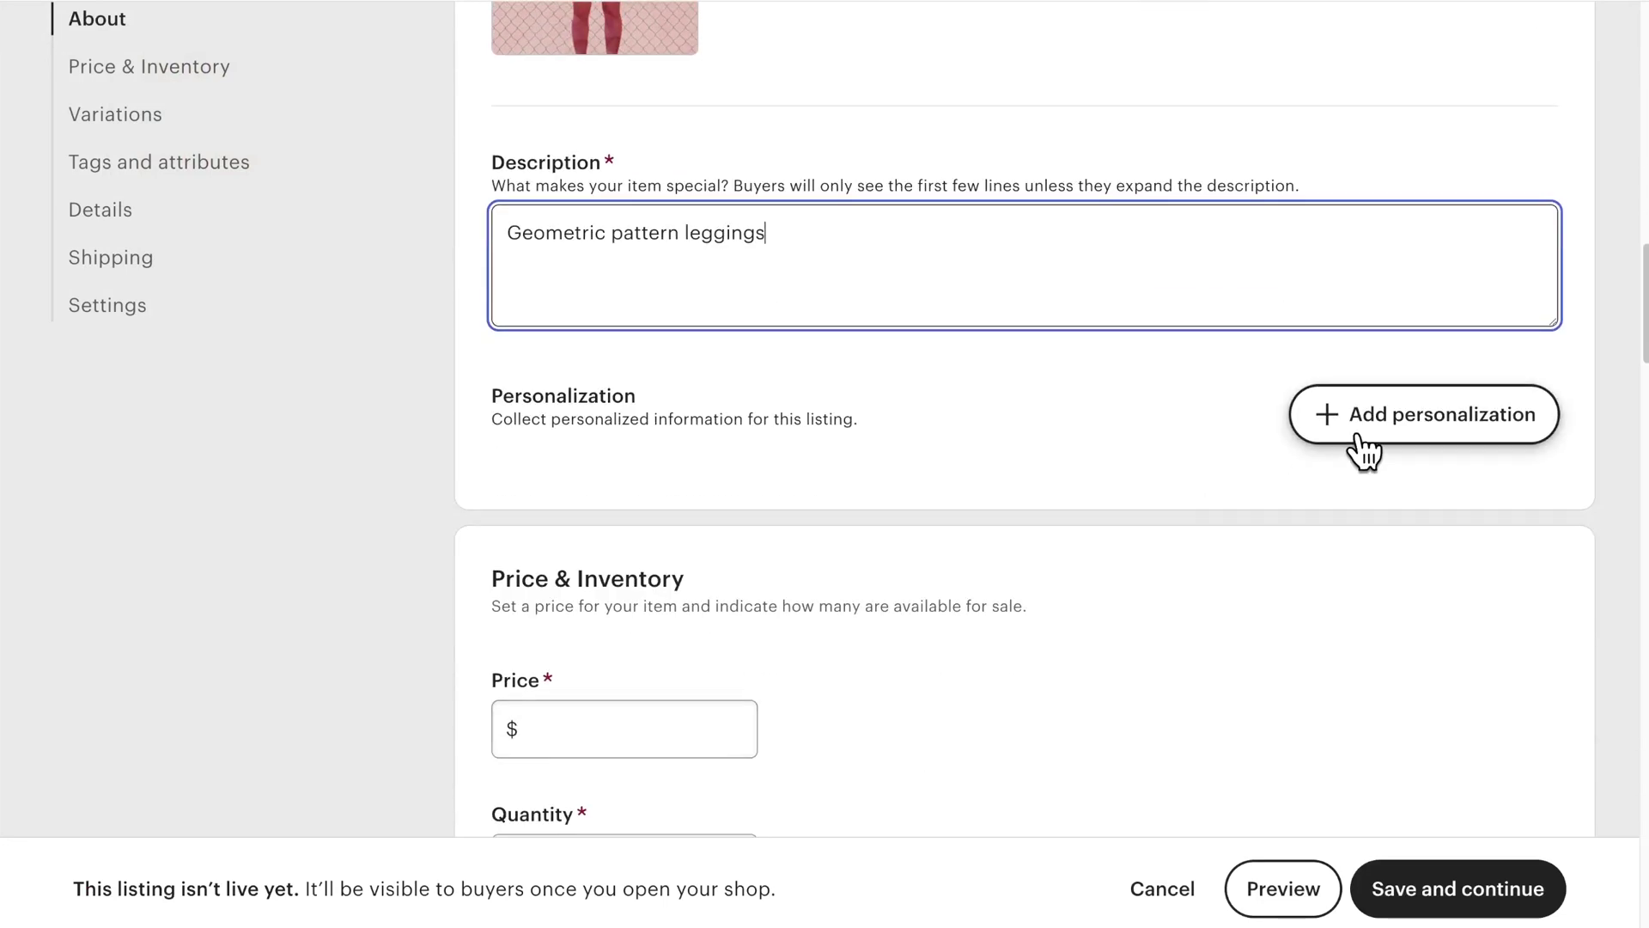
left_click(1289, 430)
left_click(1374, 426)
scroll(1375, 425, "down", 1)
scroll(1380, 443, "down", 3)
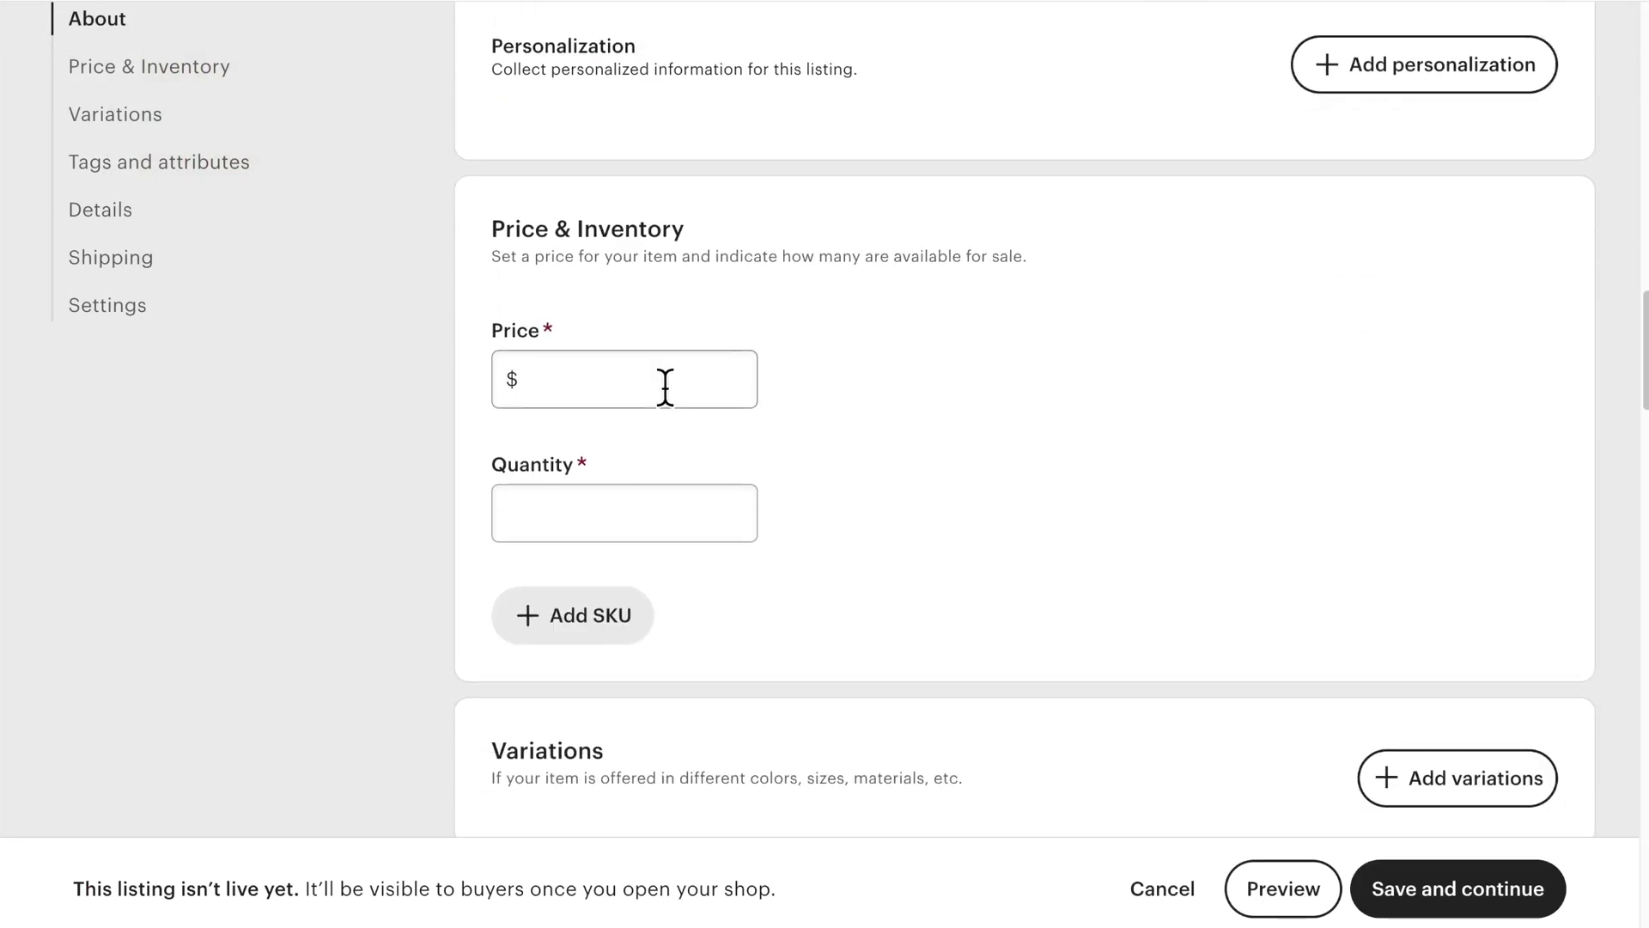
Step: Set the price to $34.99 and quantity to 999, and bring up the variation-type chooser
left_click(663, 387)
type("34.99")
scroll(673, 442, "down", 2)
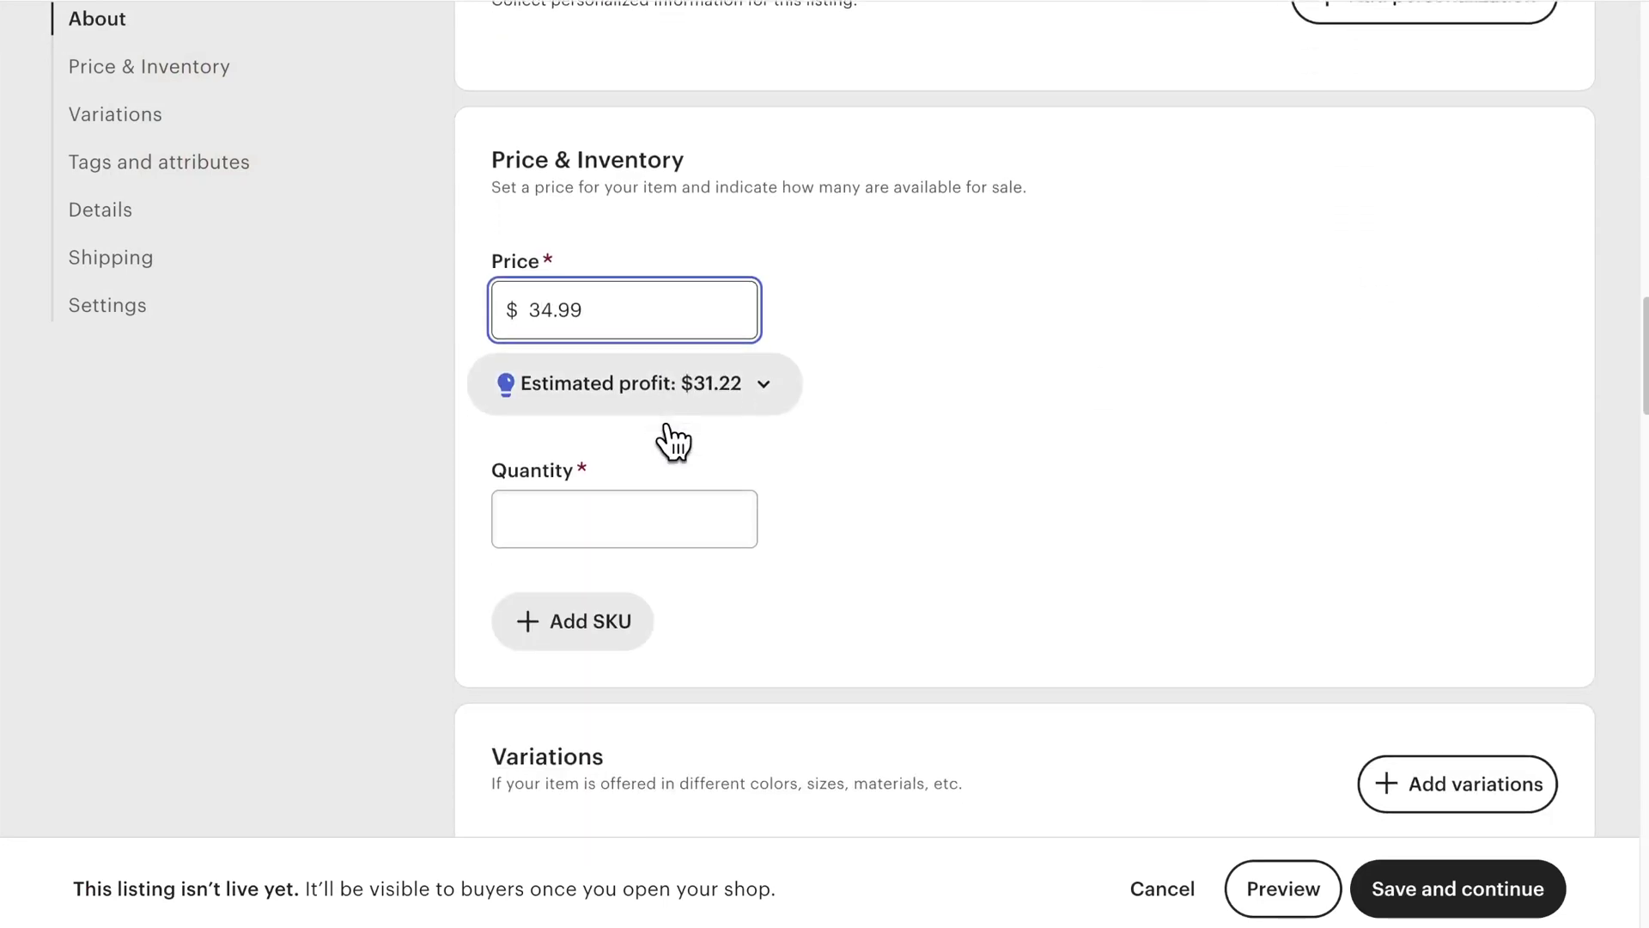
left_click(604, 456)
type("999")
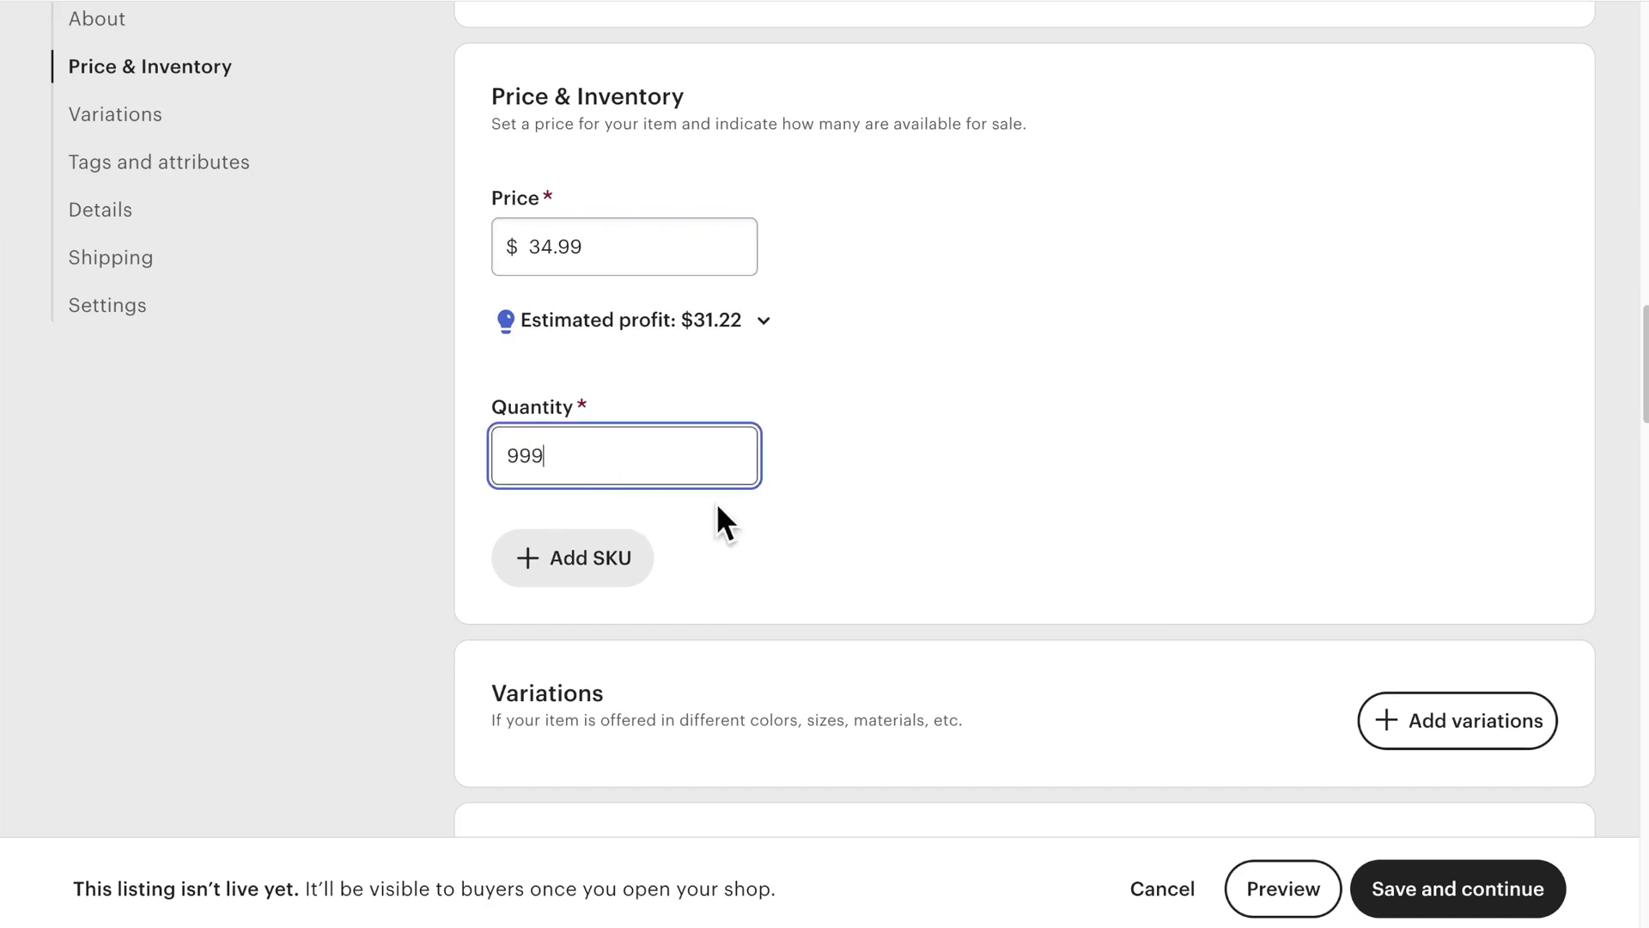
left_click(770, 527)
scroll(770, 527, "down", 6)
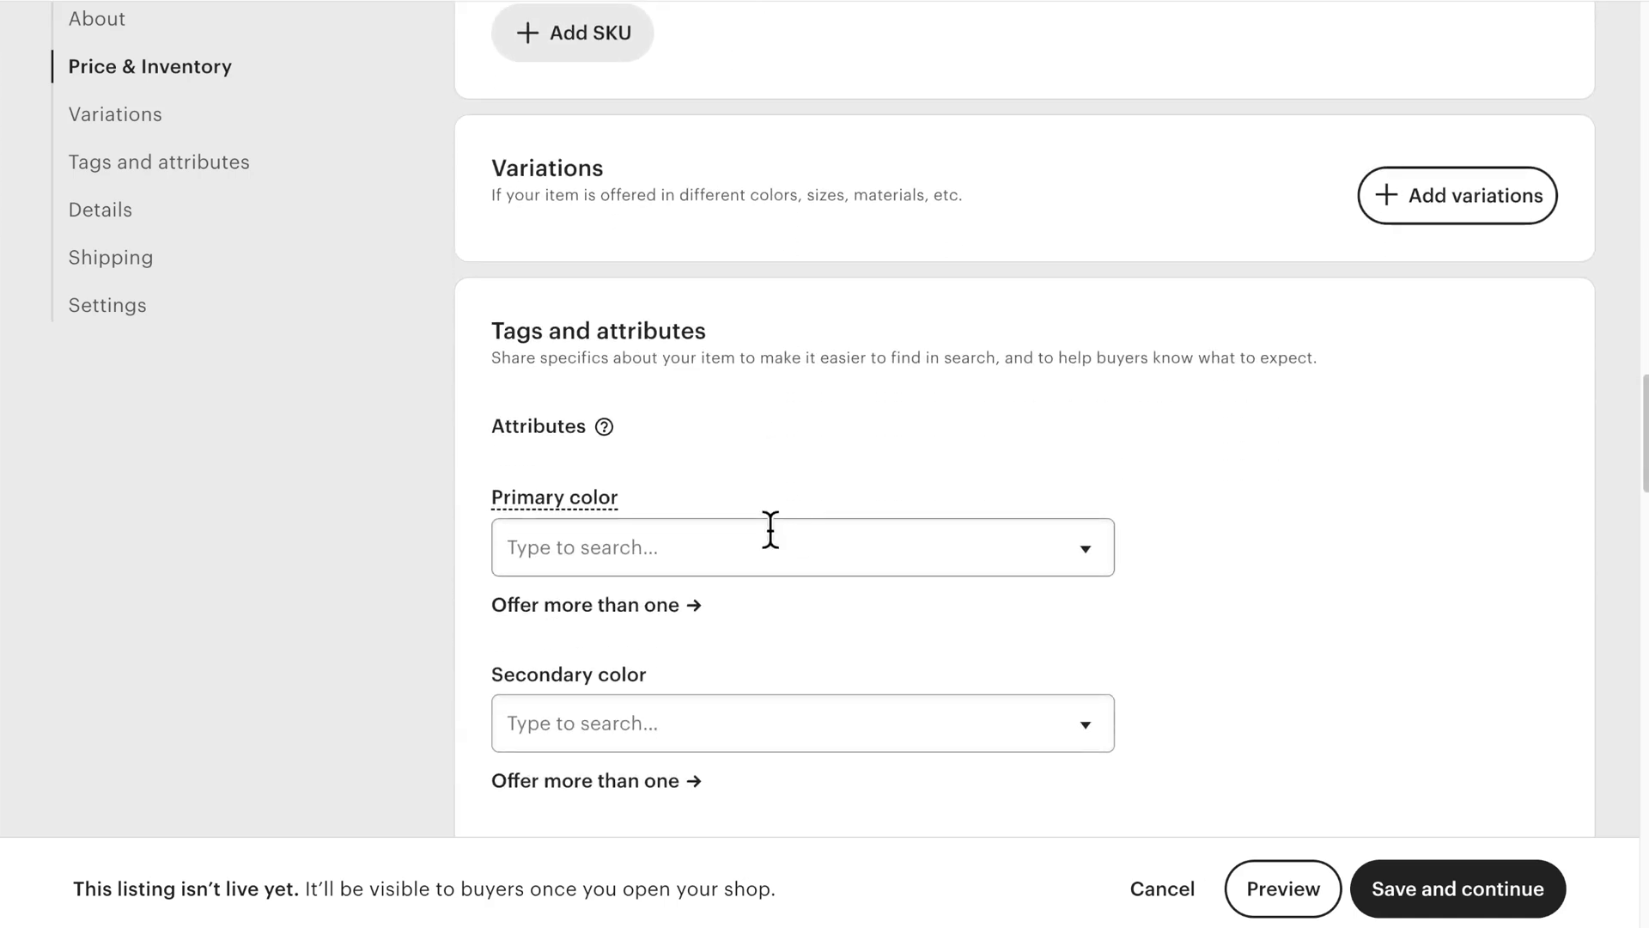
left_click(1433, 198)
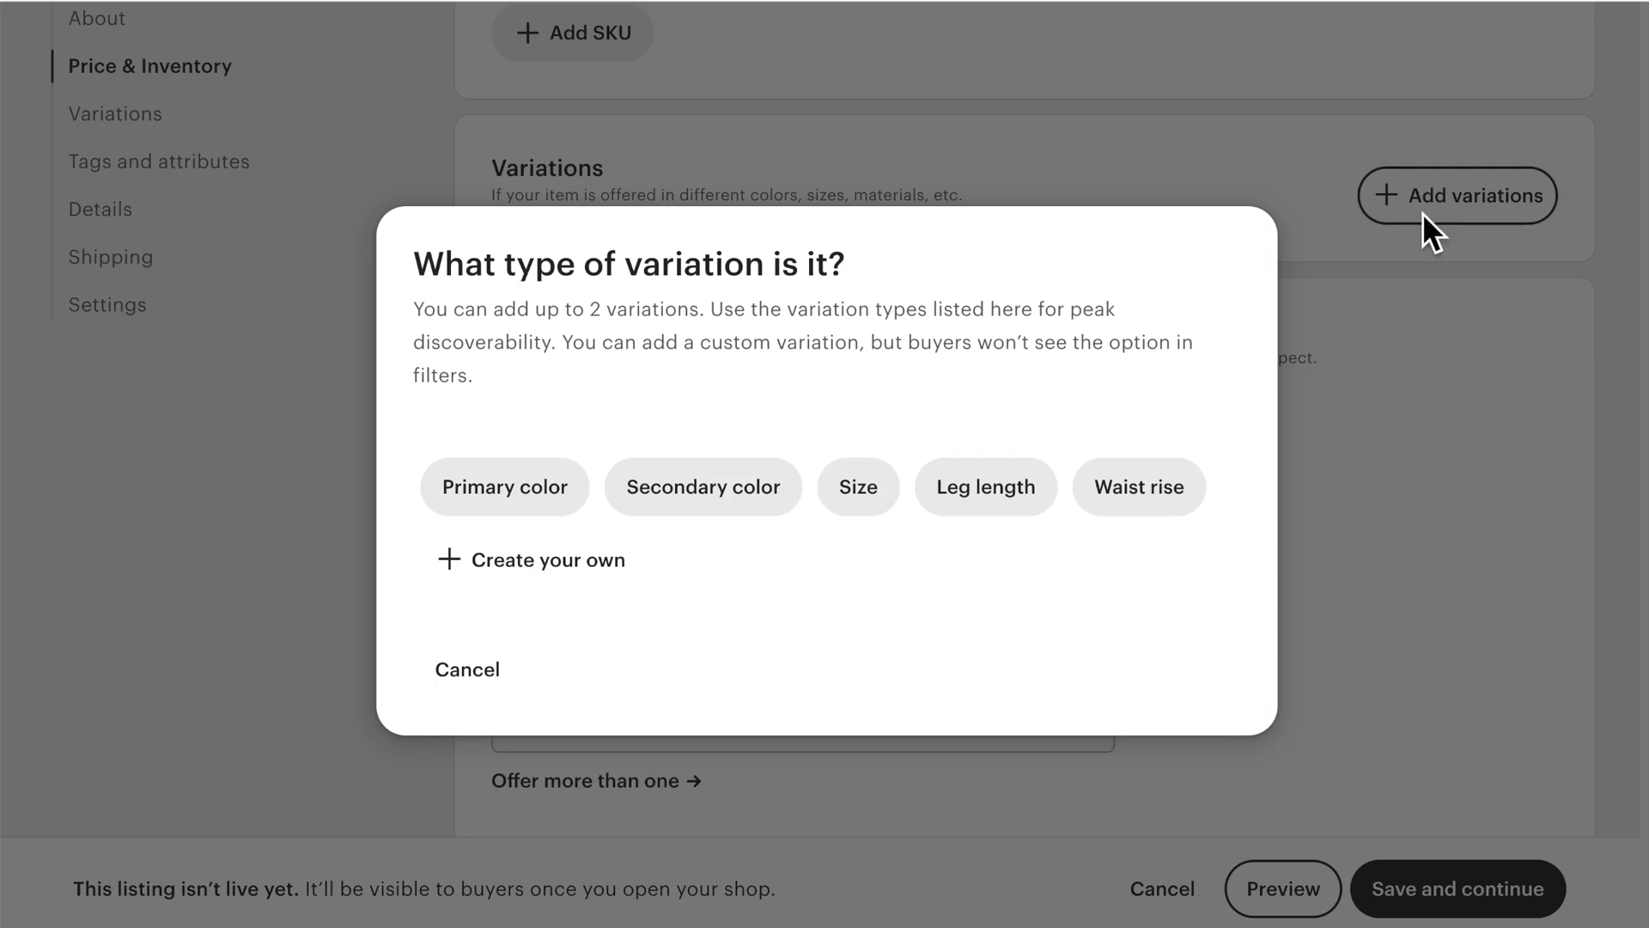
Step: Cancel adding variations and start a new shipping option in the Shipping section
left_click(483, 668)
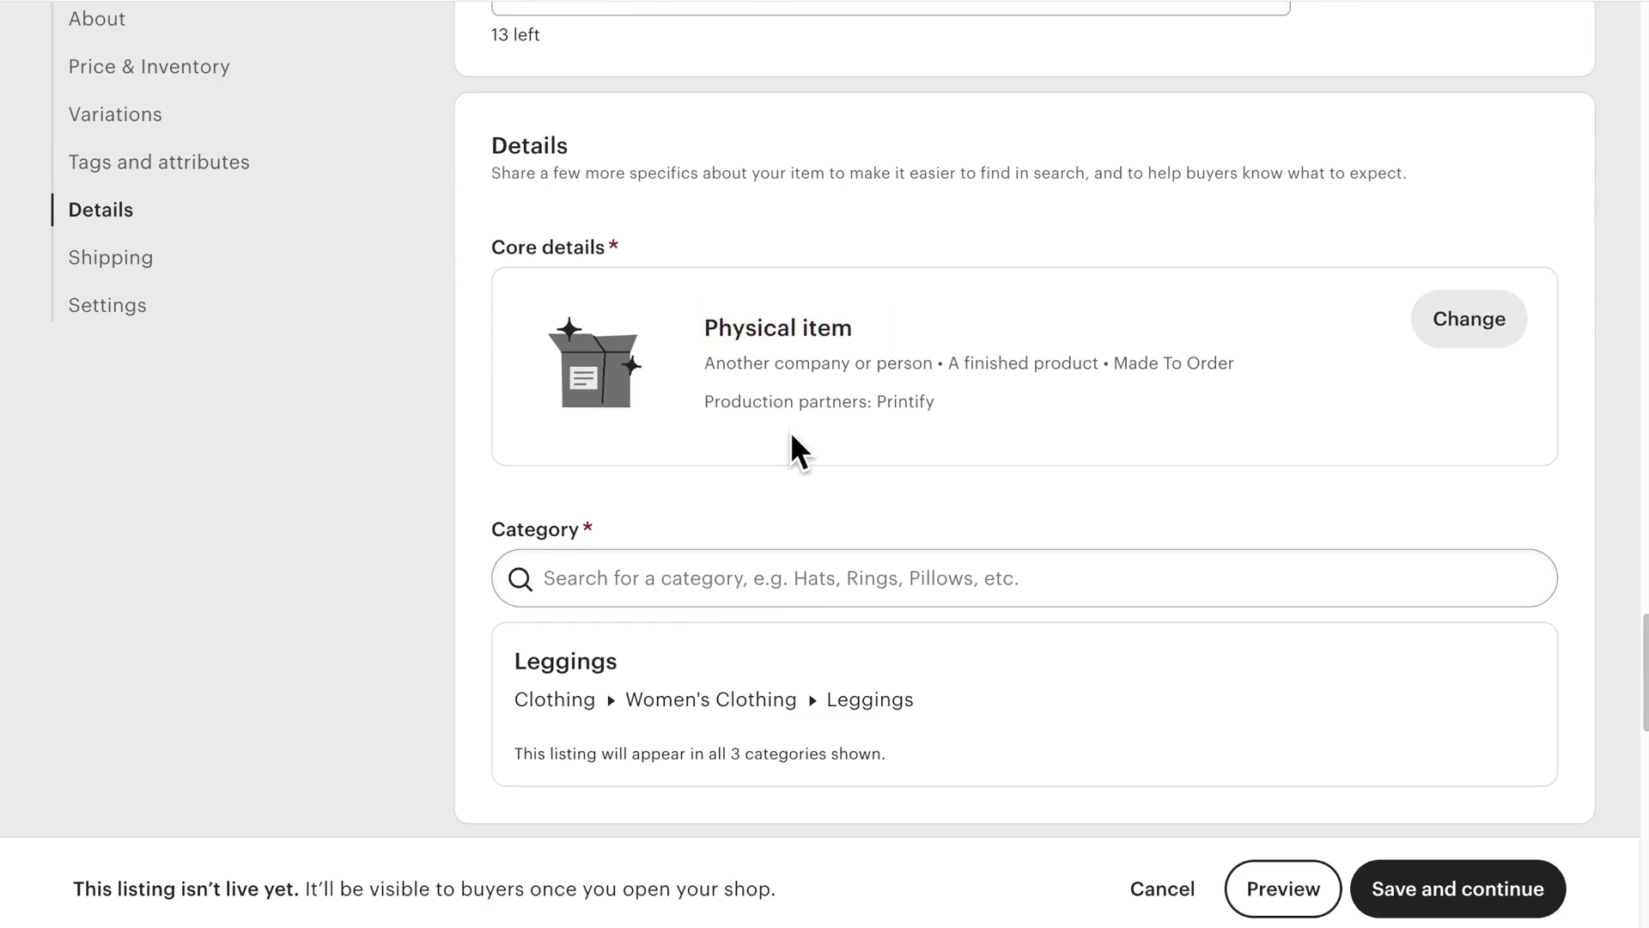
scroll(791, 431, "down", 7)
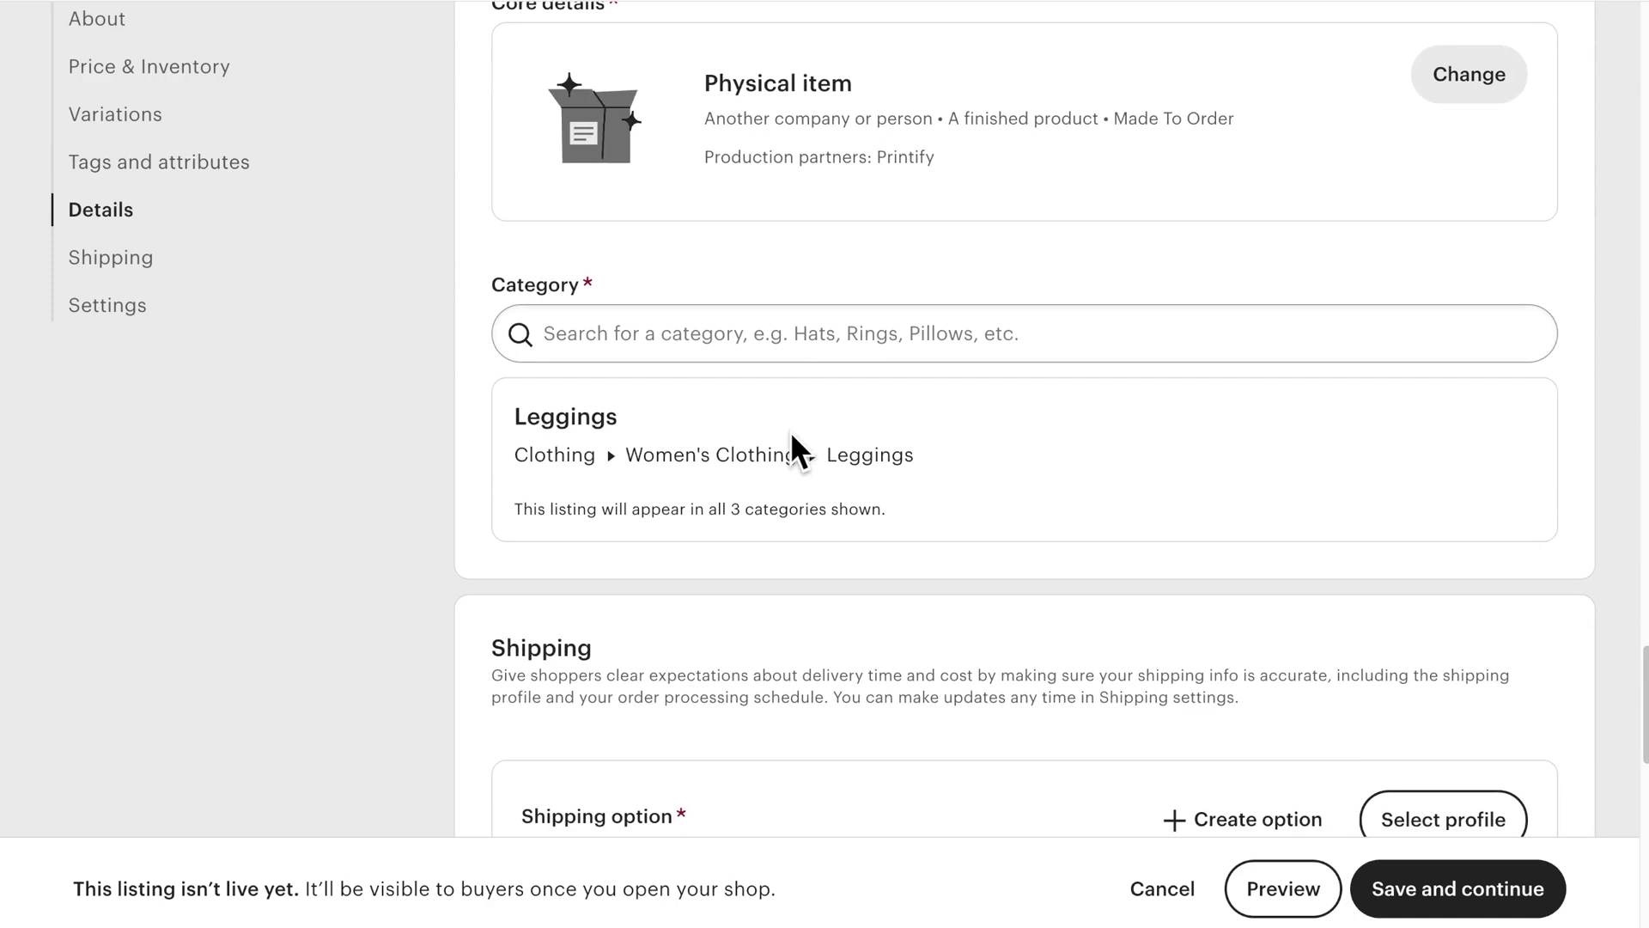
scroll(865, 283, "down", 2)
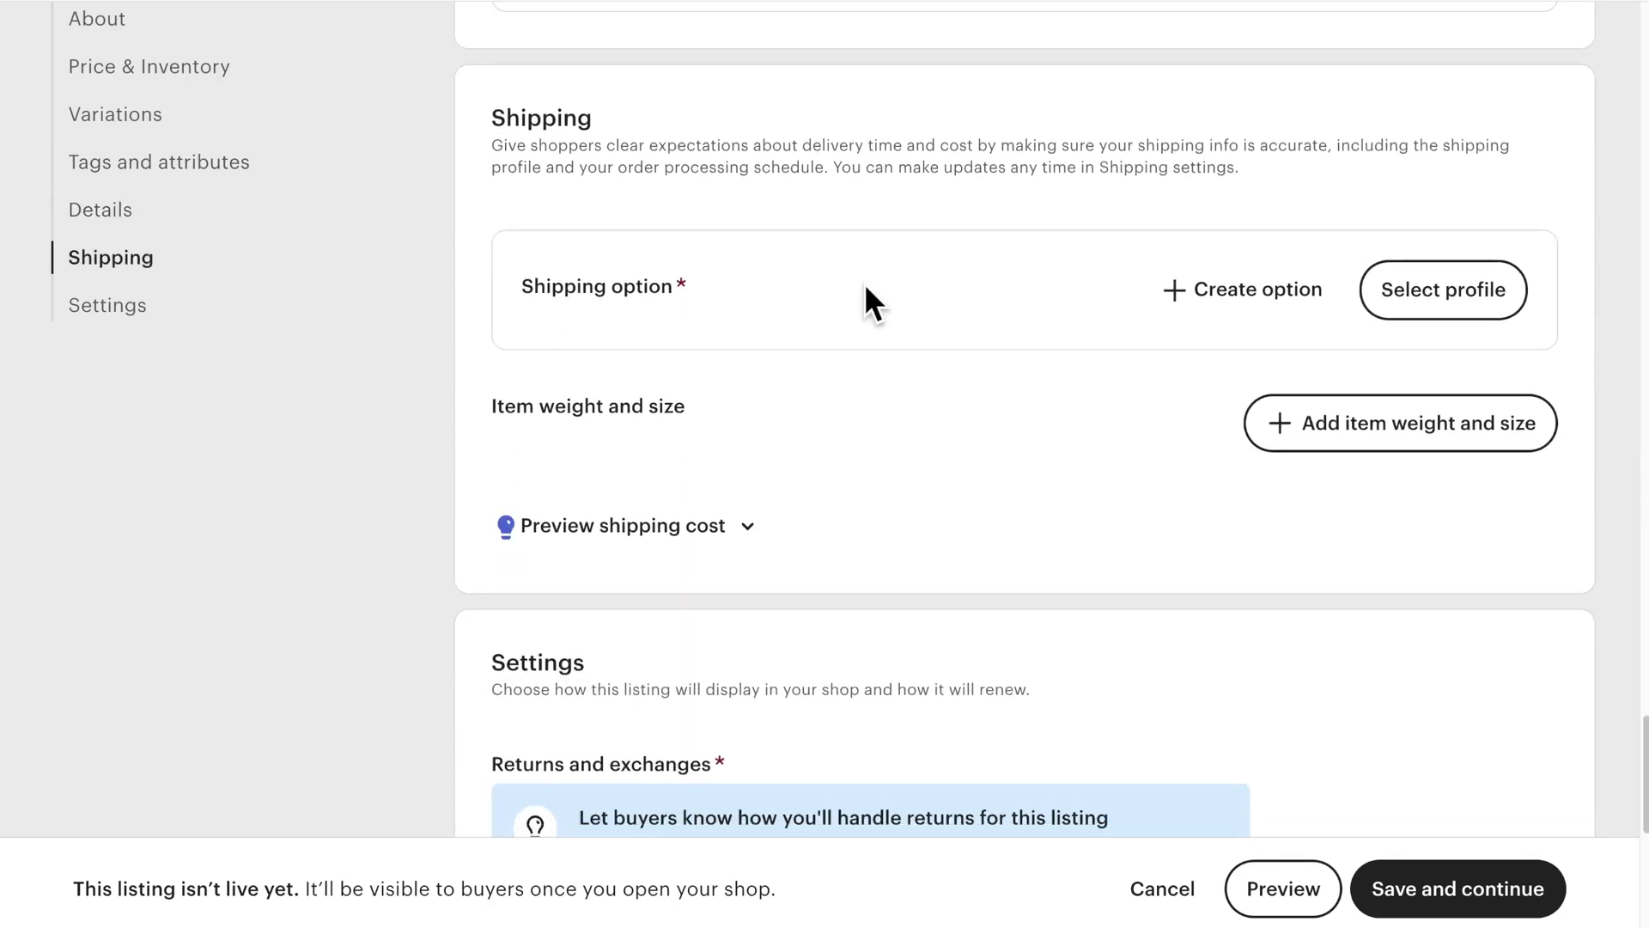
left_click(1203, 292)
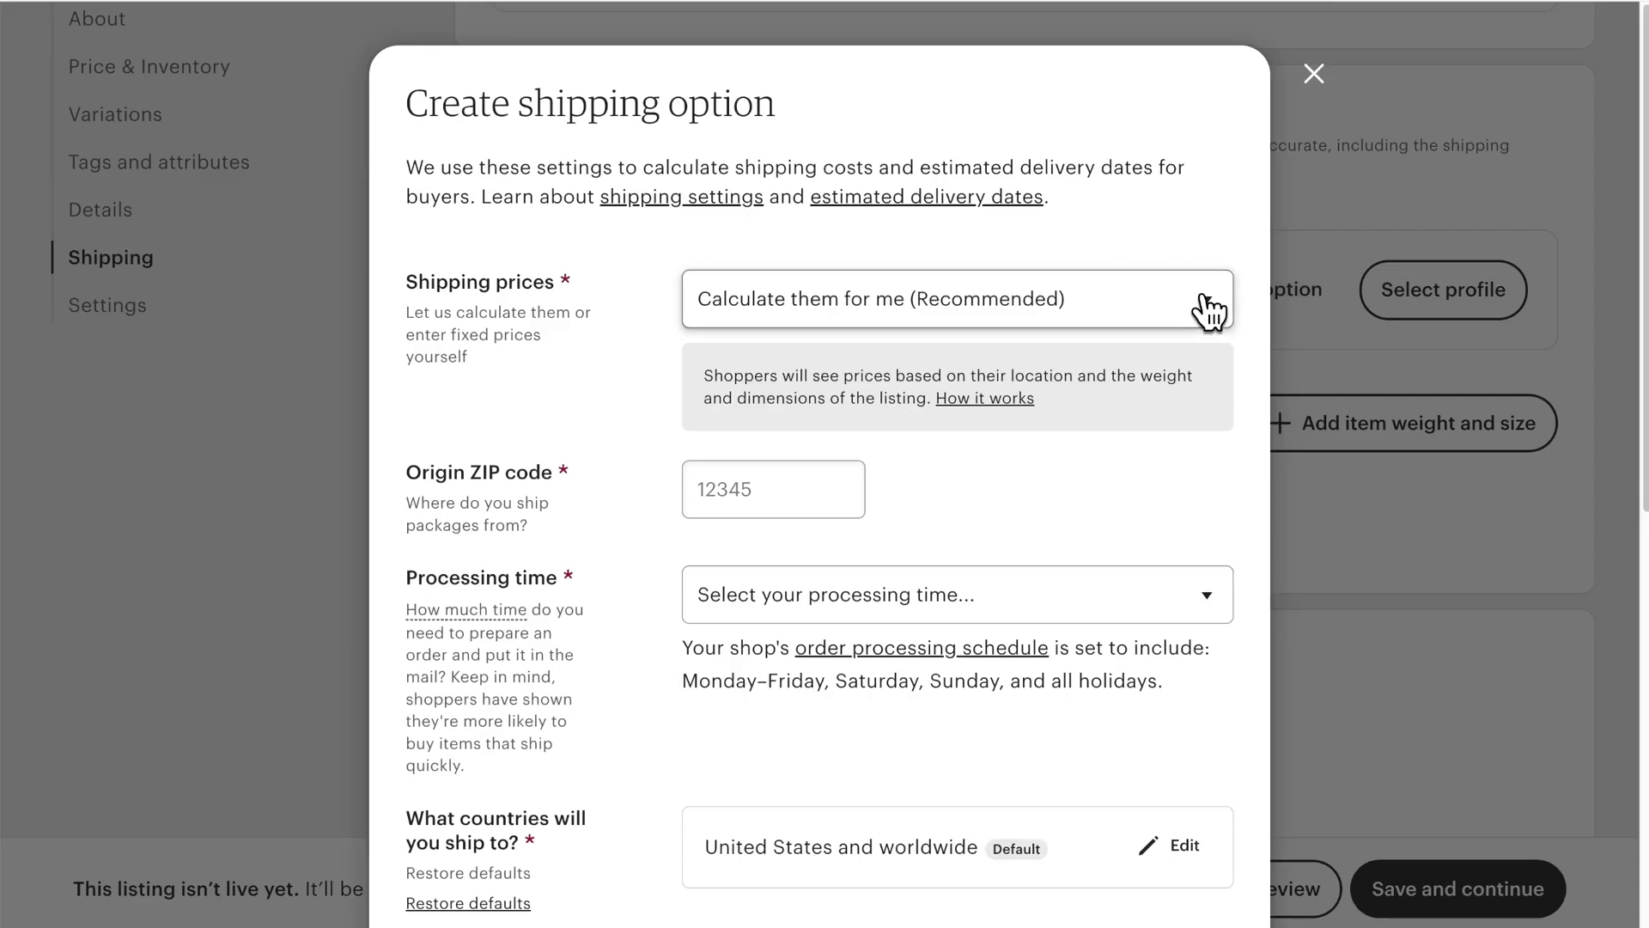
Step: Switch shipping prices to fixed manual entry and accept the suggested origin ZIP code
left_click(1175, 299)
left_click(1152, 339)
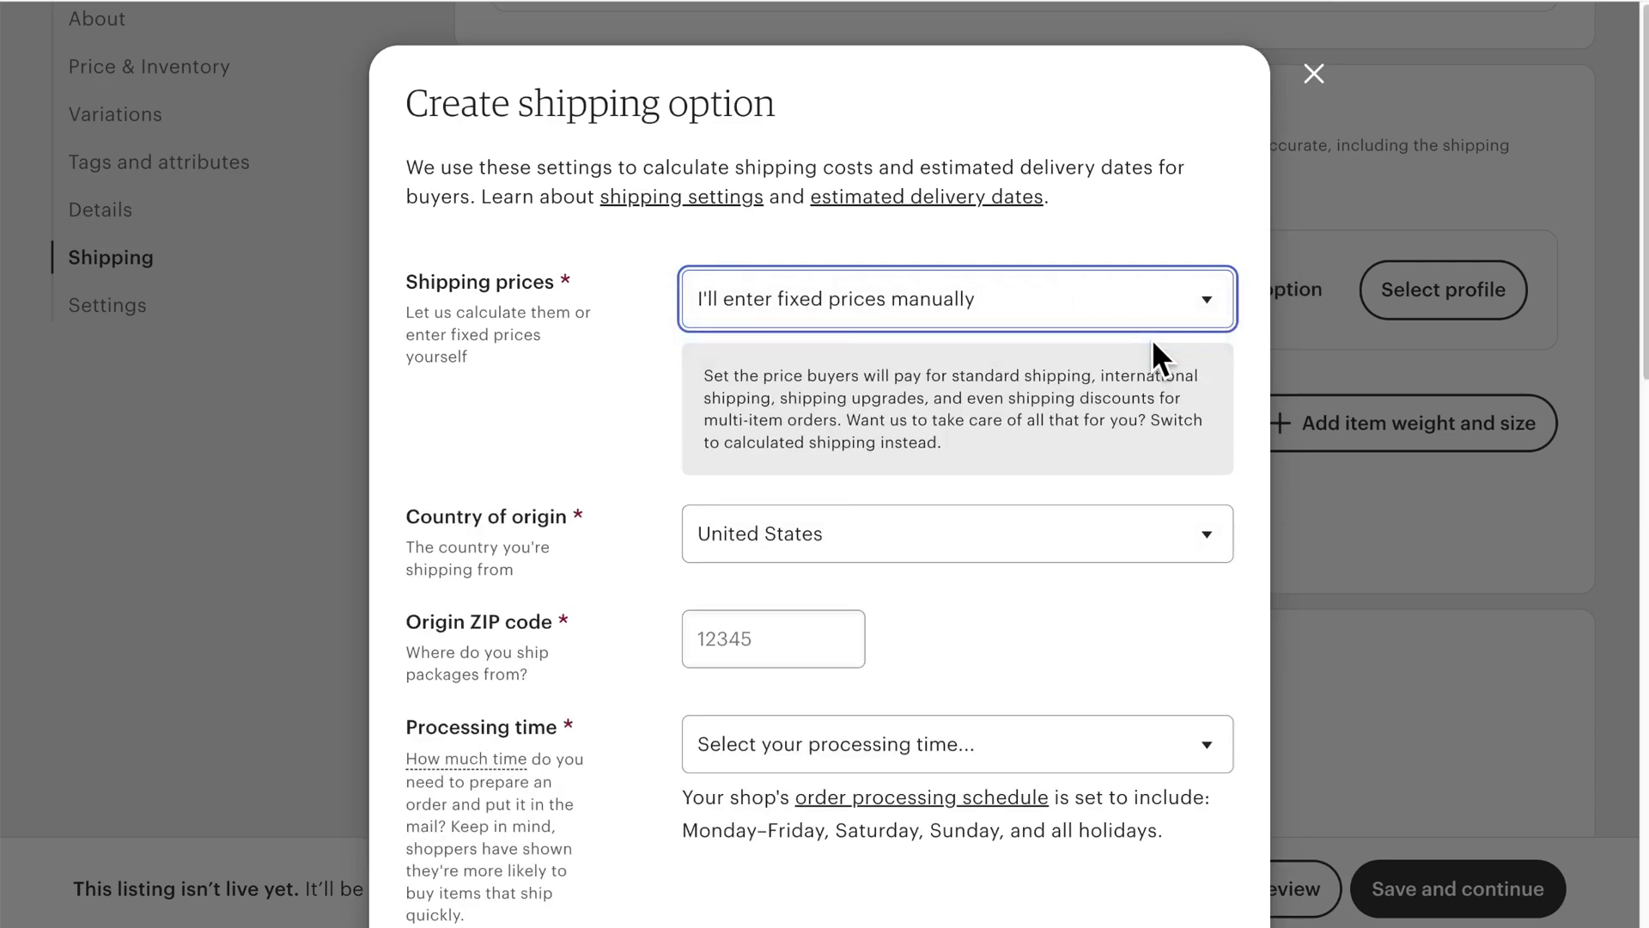
left_click(799, 634)
left_click(797, 701)
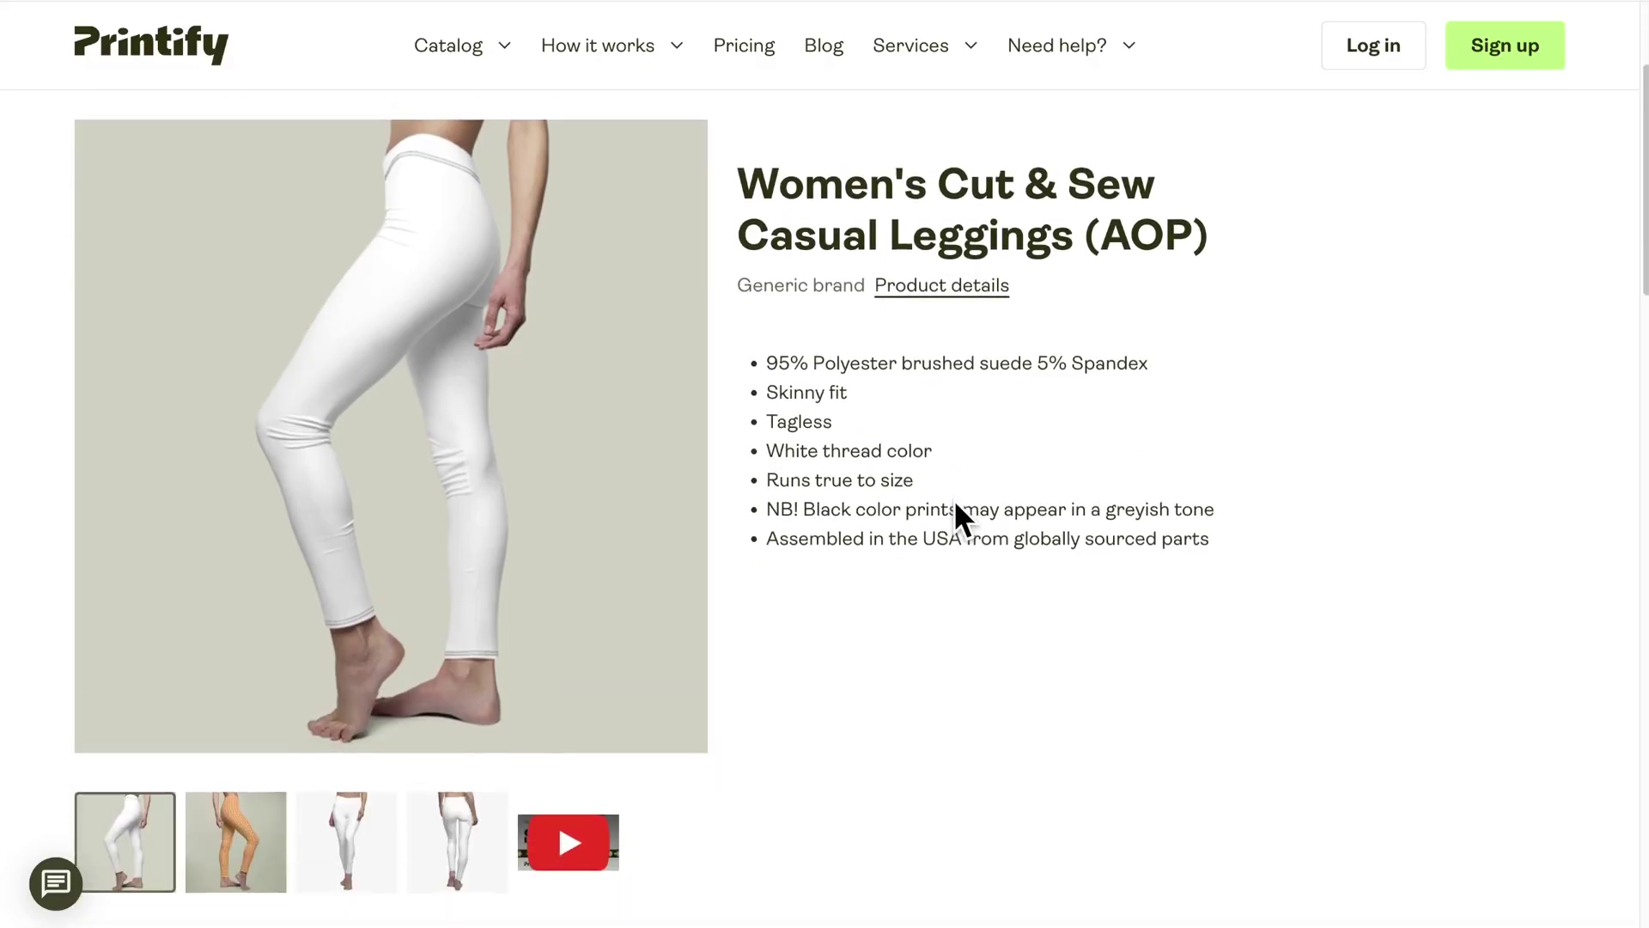
scroll(954, 507, "down", 3)
Step: Browse Printify's shipping rates for the casual leggings and show MWW On Demand's rates
mouse_move(691, 584)
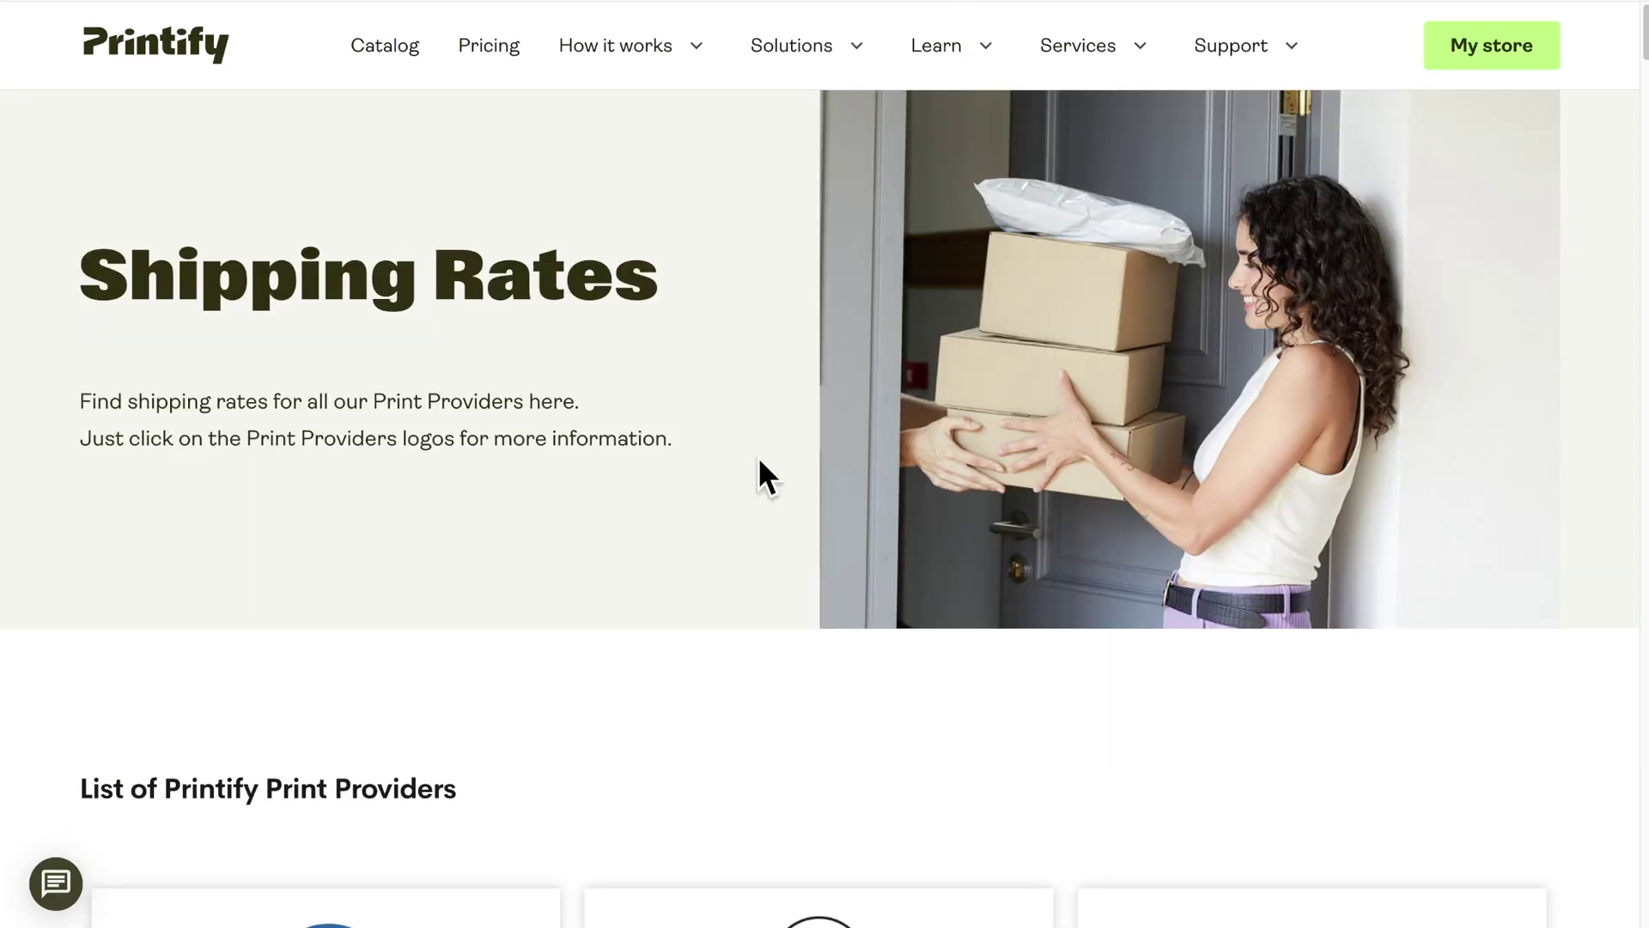
scroll(760, 472, "down", 5)
scroll(763, 456, "down", 20)
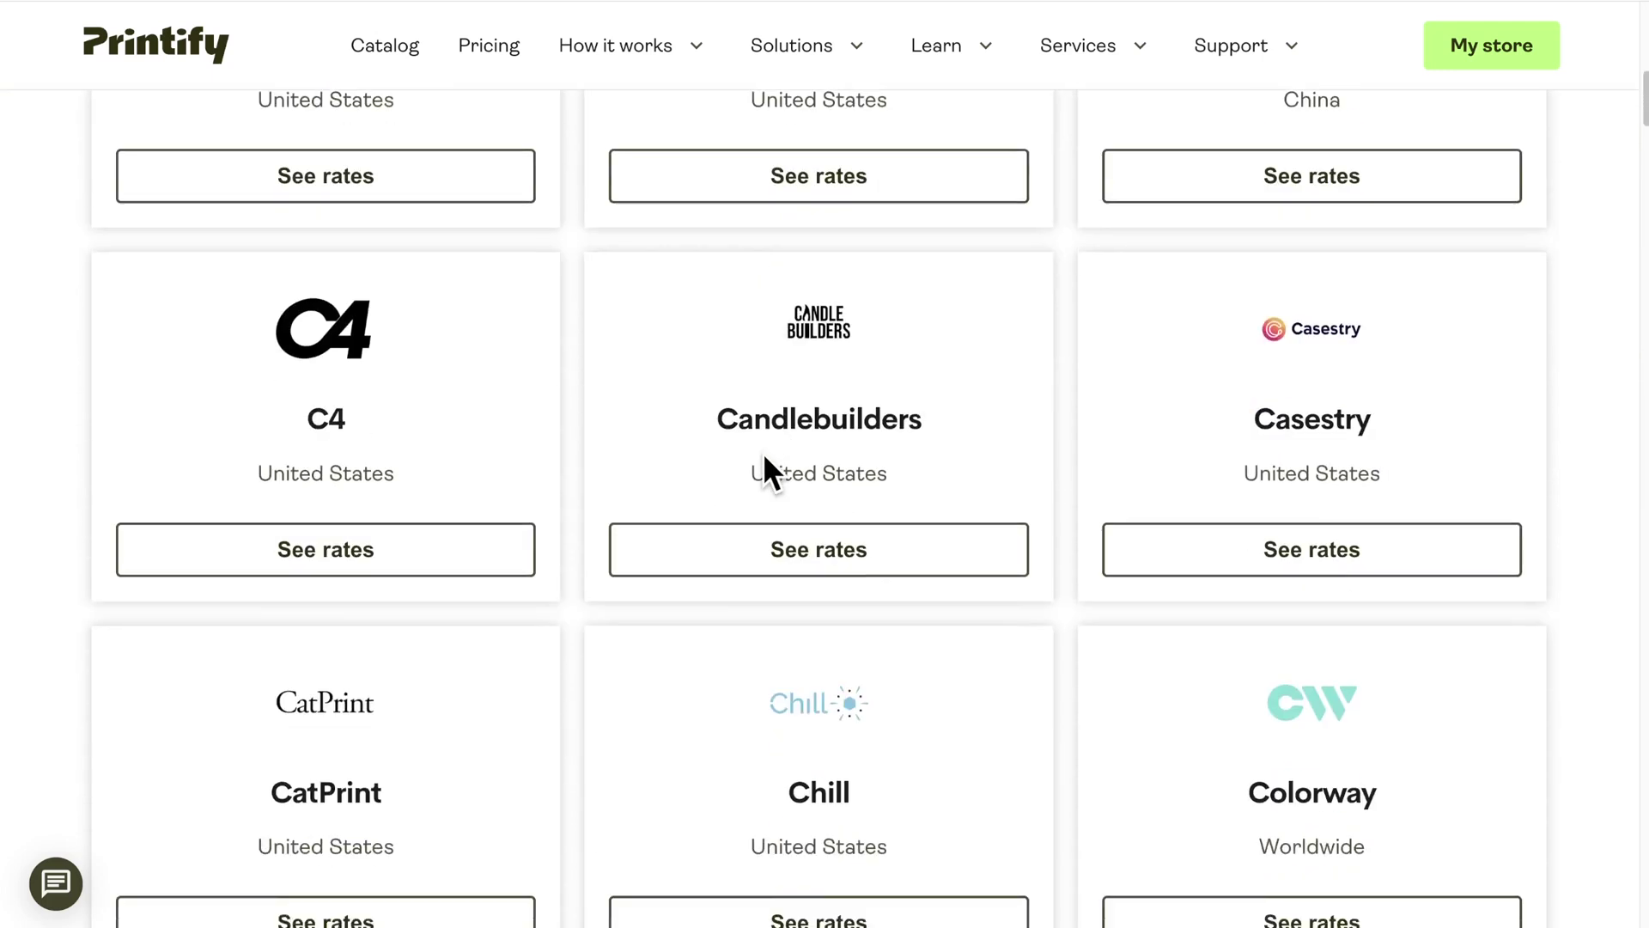
scroll(763, 473, "down", 18)
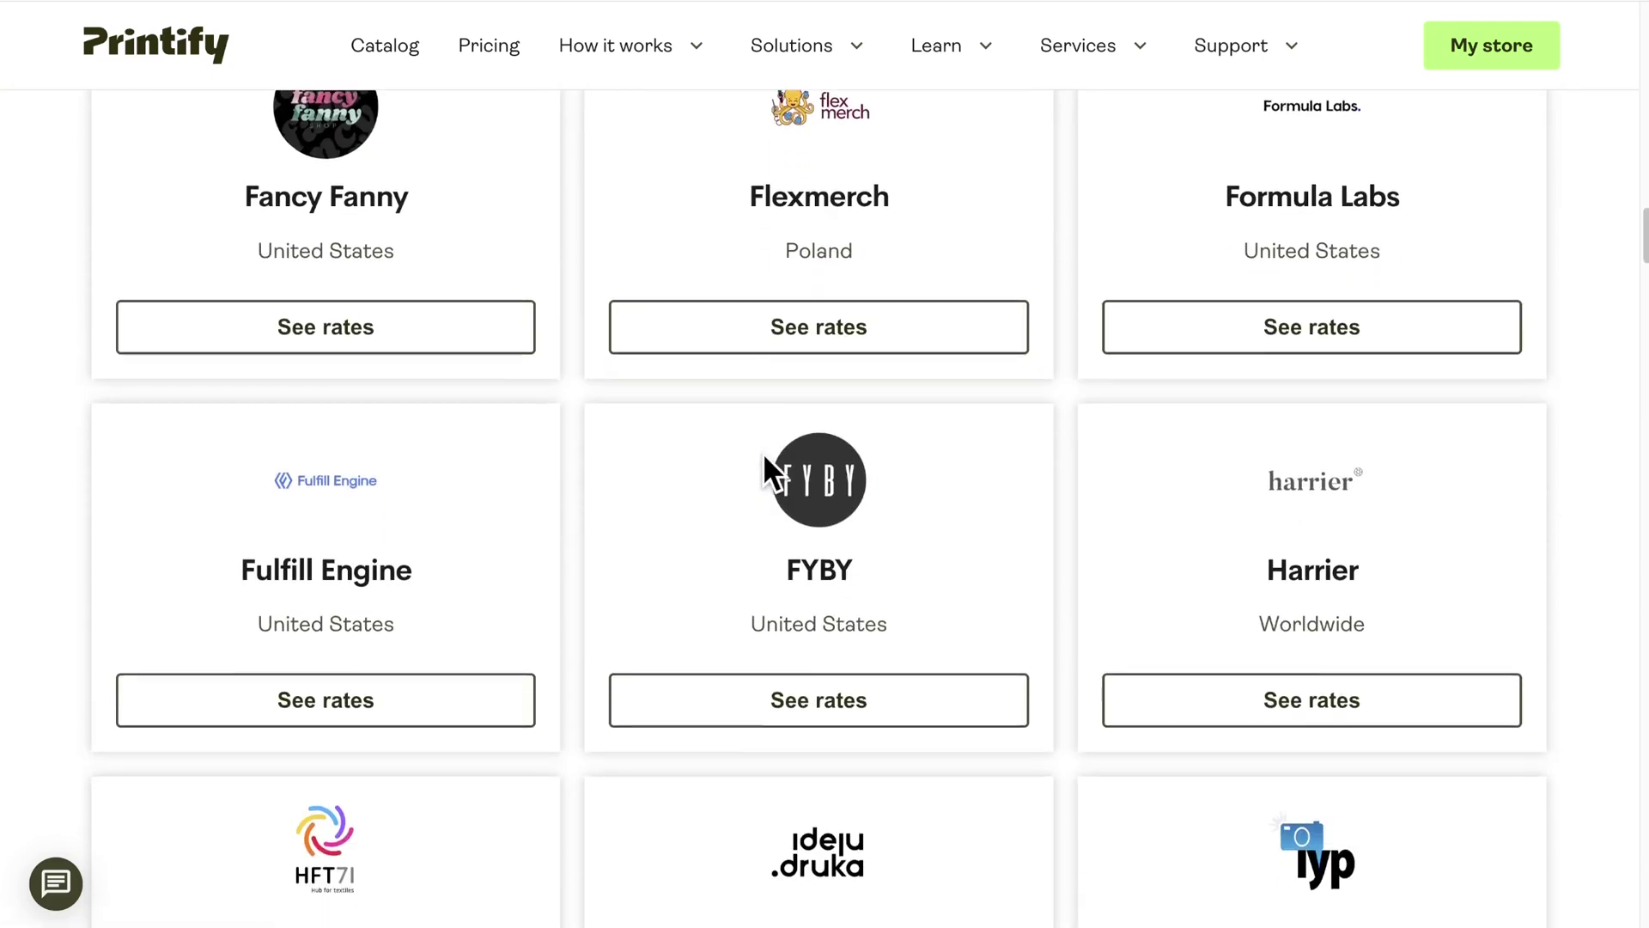
scroll(763, 452, "down", 4)
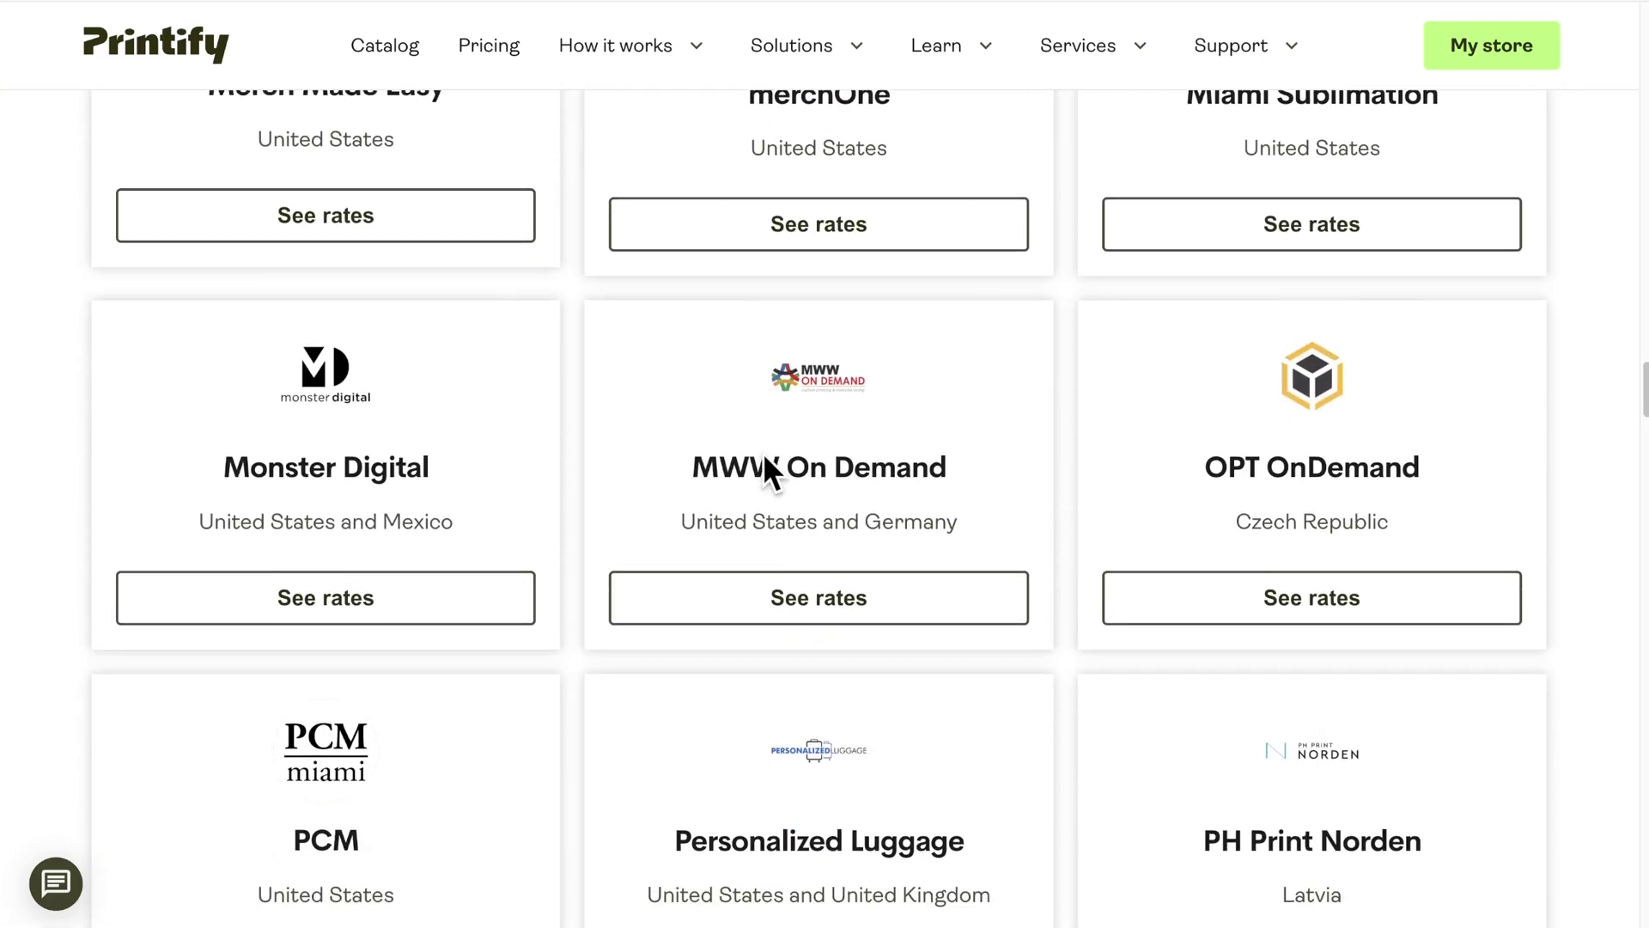
left_click(814, 592)
scroll(811, 584, "down", 10)
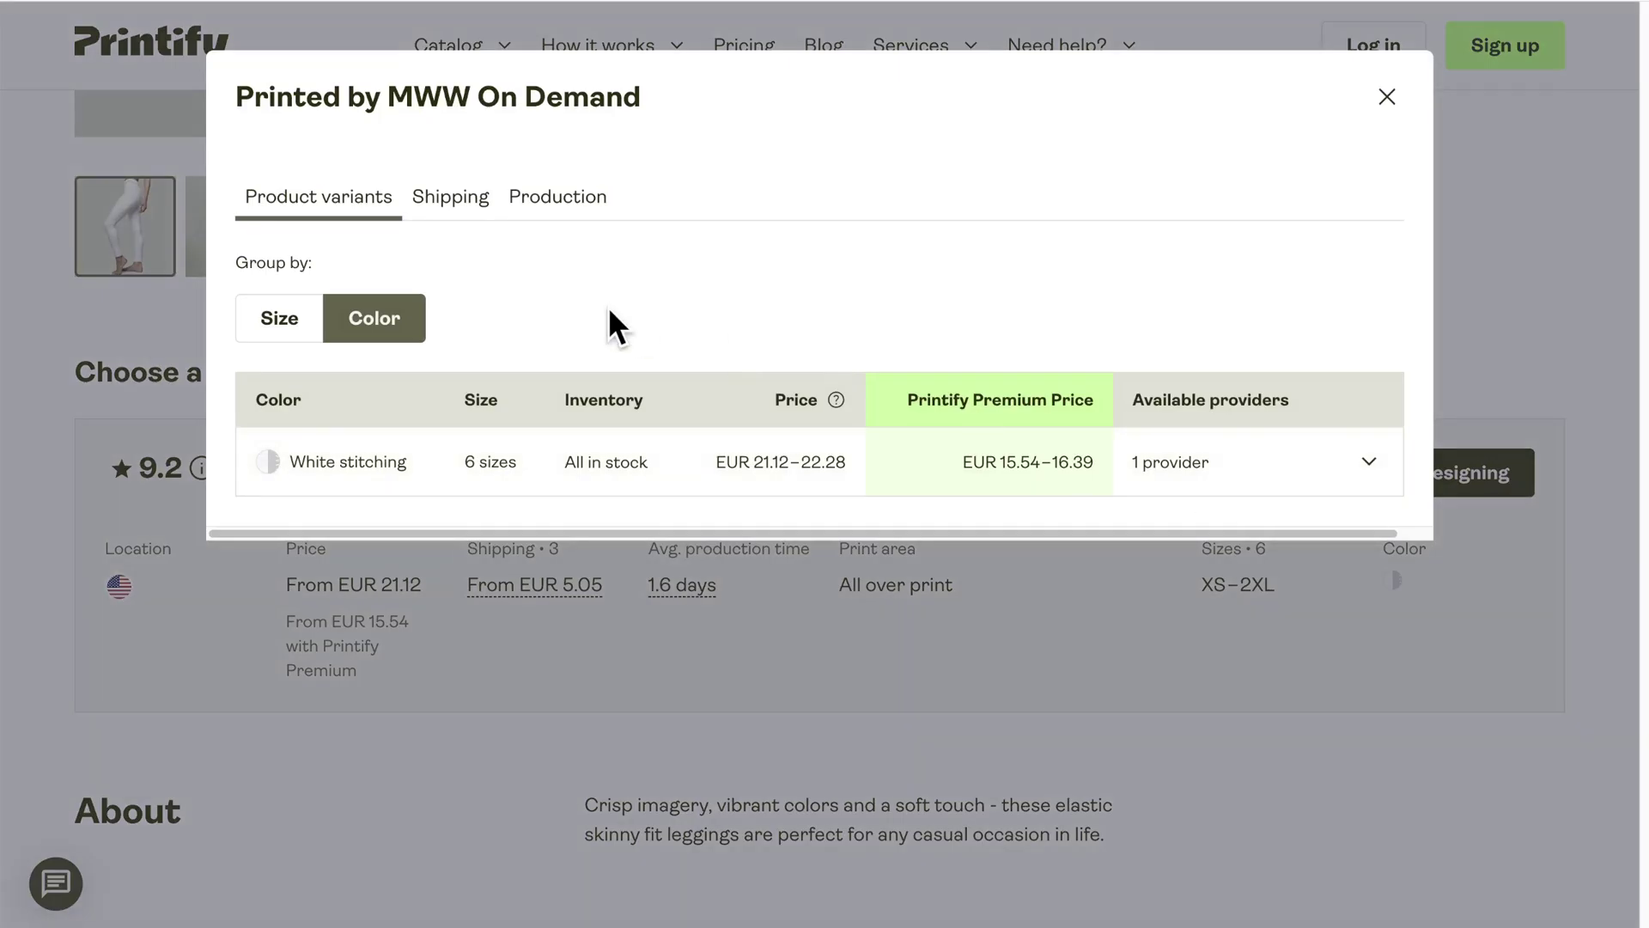
Step: View MWW On Demand's Shipping tab down to Rest Of World, then set Etsy processing time to a custom range
left_click(468, 203)
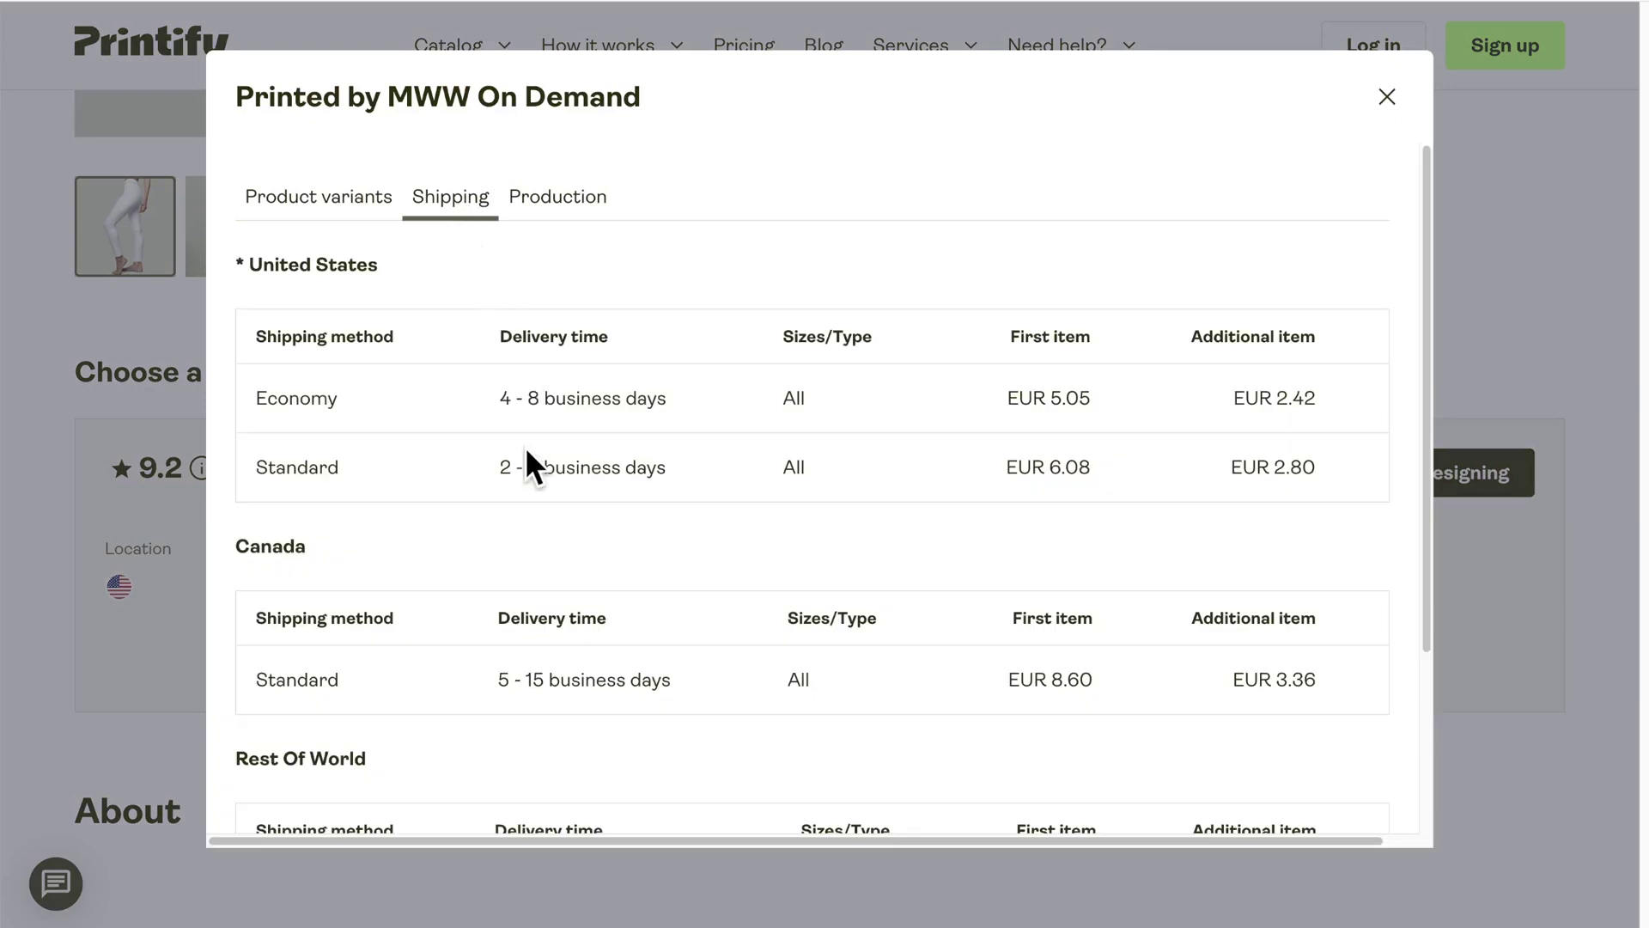
scroll(527, 453, "down", 3)
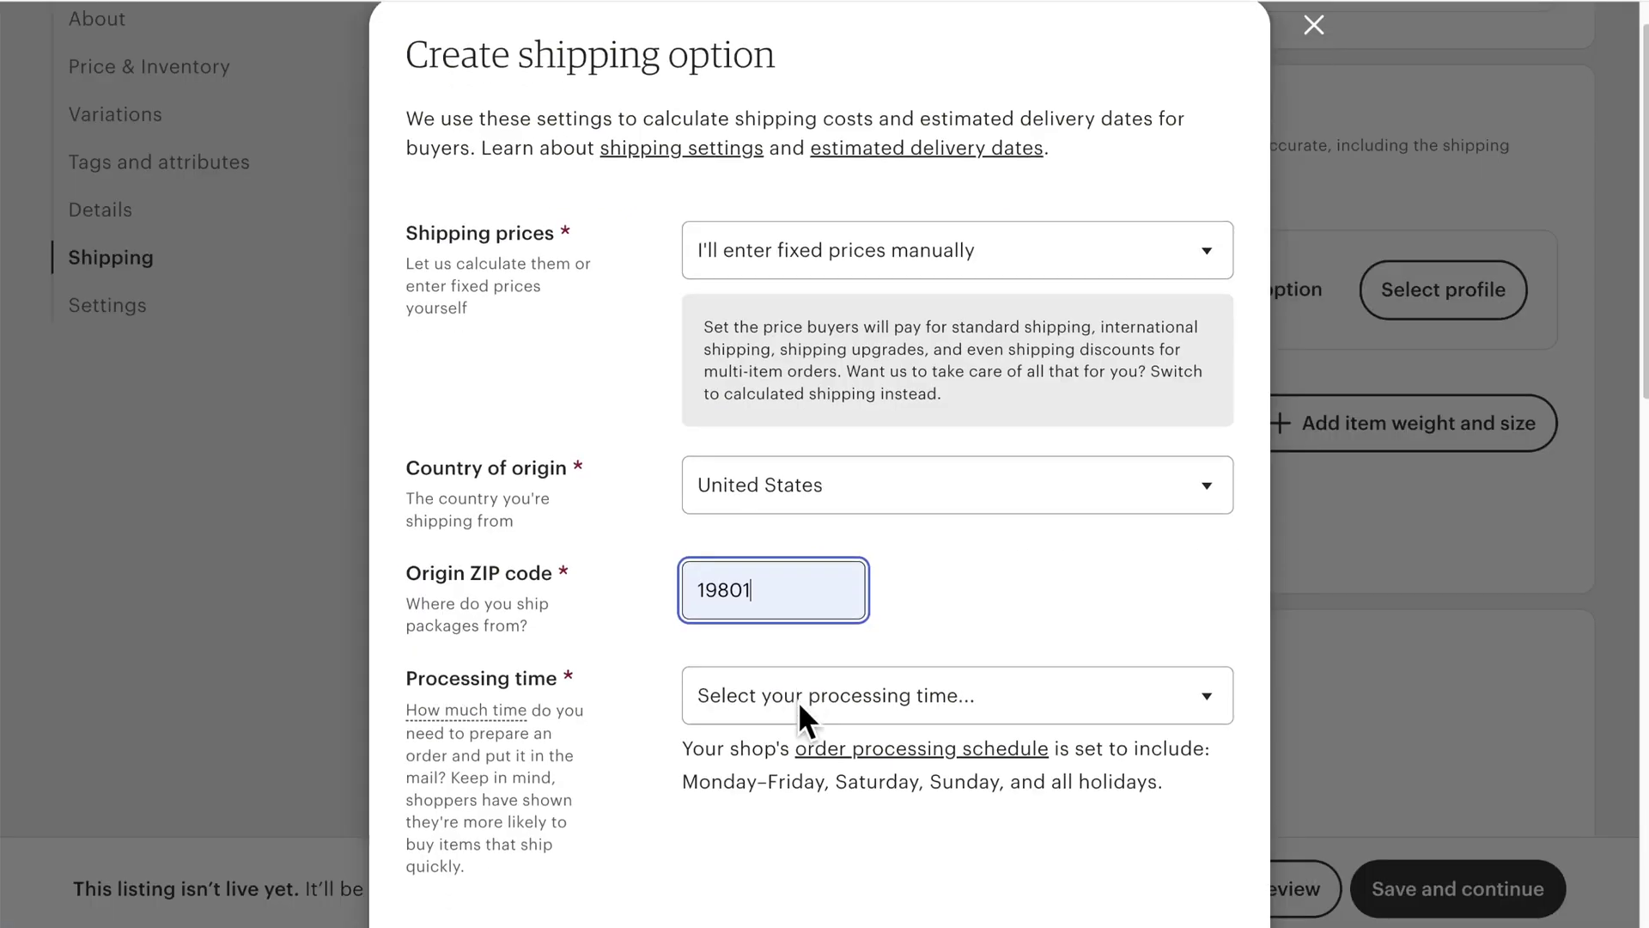
scroll(798, 701, "down", 2)
left_click(791, 581)
Step: Set processing time to 2–3 days and ship US orders via USPS Priority Mail
left_click(773, 756)
left_click(782, 658)
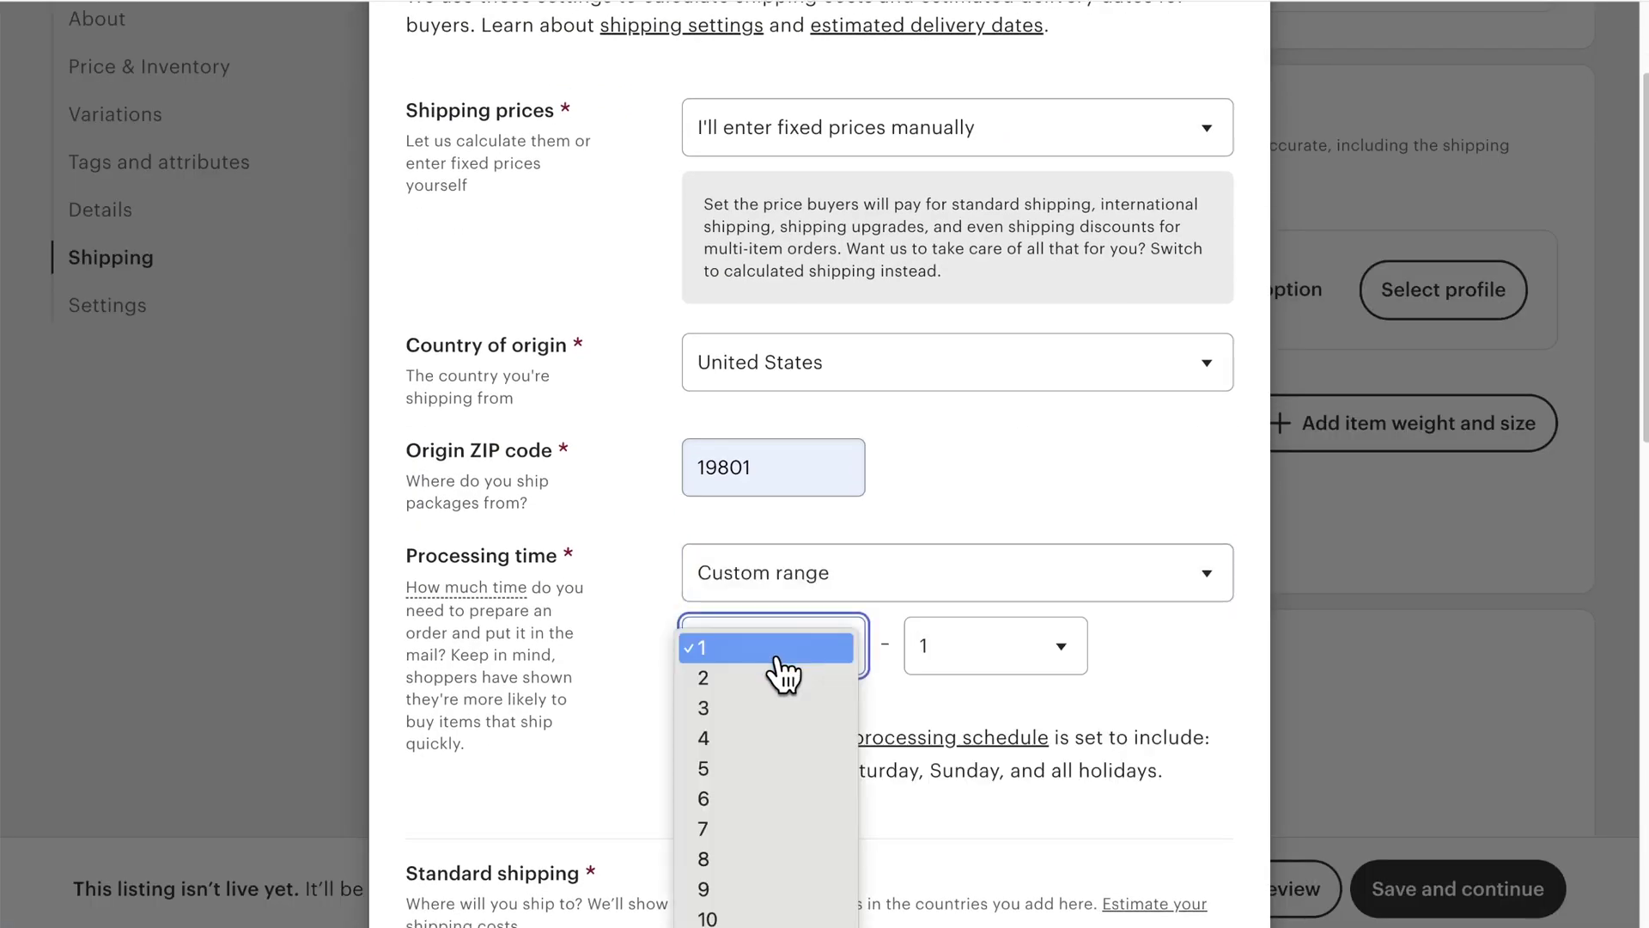
left_click(703, 678)
left_click(997, 645)
left_click(937, 706)
scroll(942, 688, "down", 5)
left_click(894, 545)
left_click(902, 662)
Step: Charge international orders a fixed $8.79 first item and $3.55 per additional item
scroll(909, 670, "down", 4)
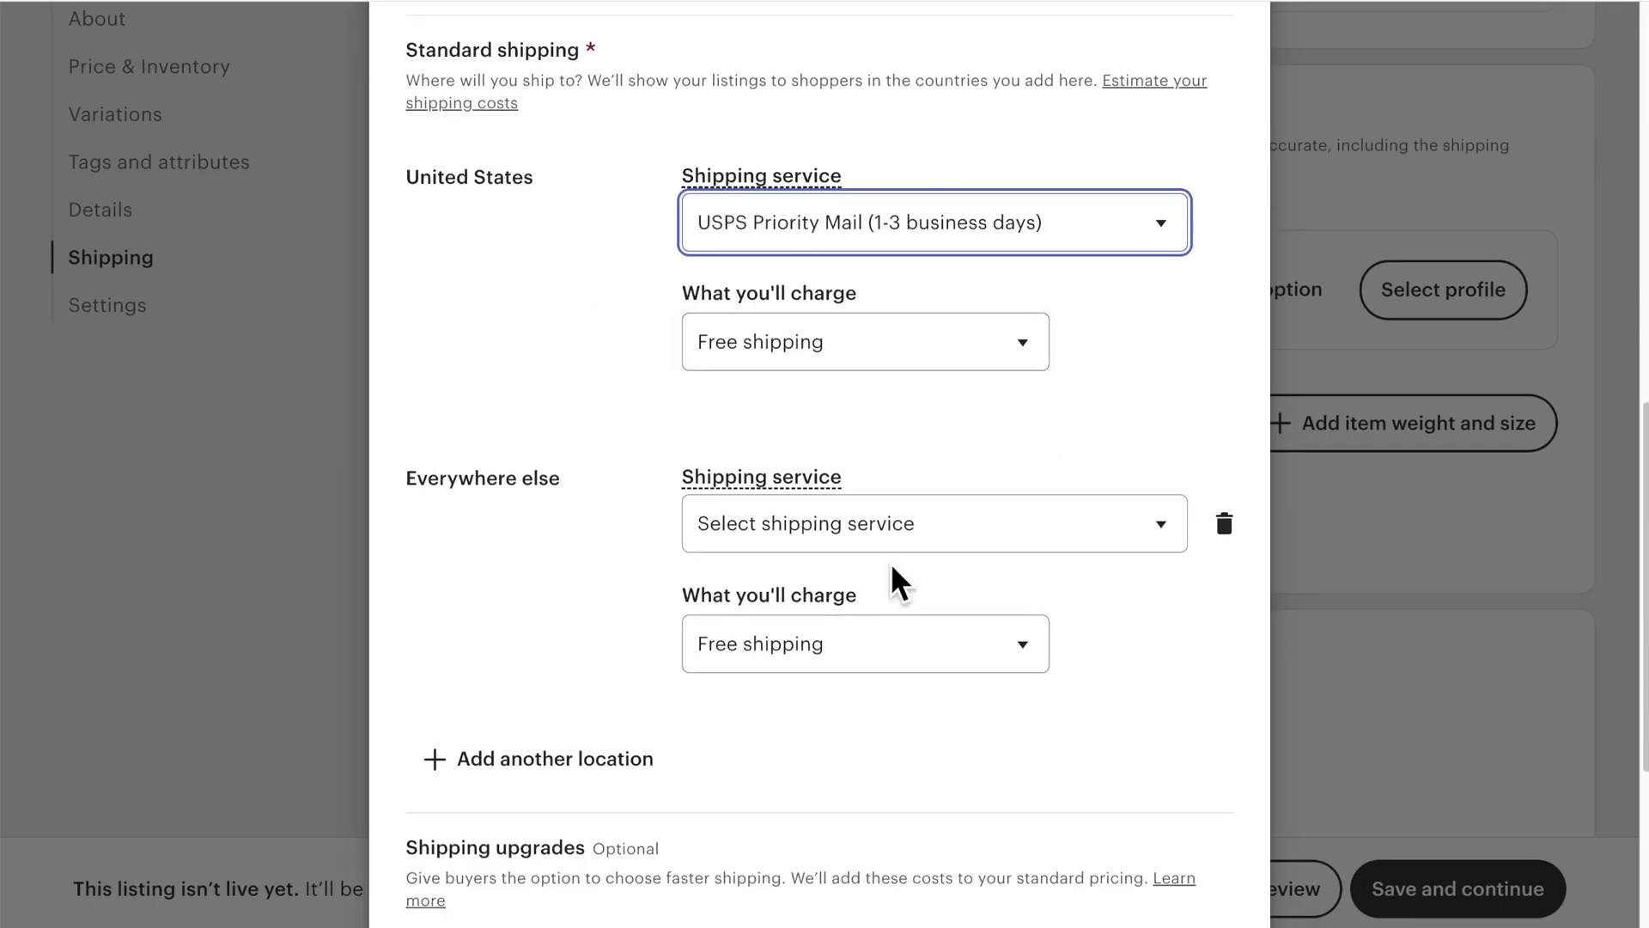
left_click(911, 670)
left_click(997, 674)
type("8")
key("Tab")
type("3.55")
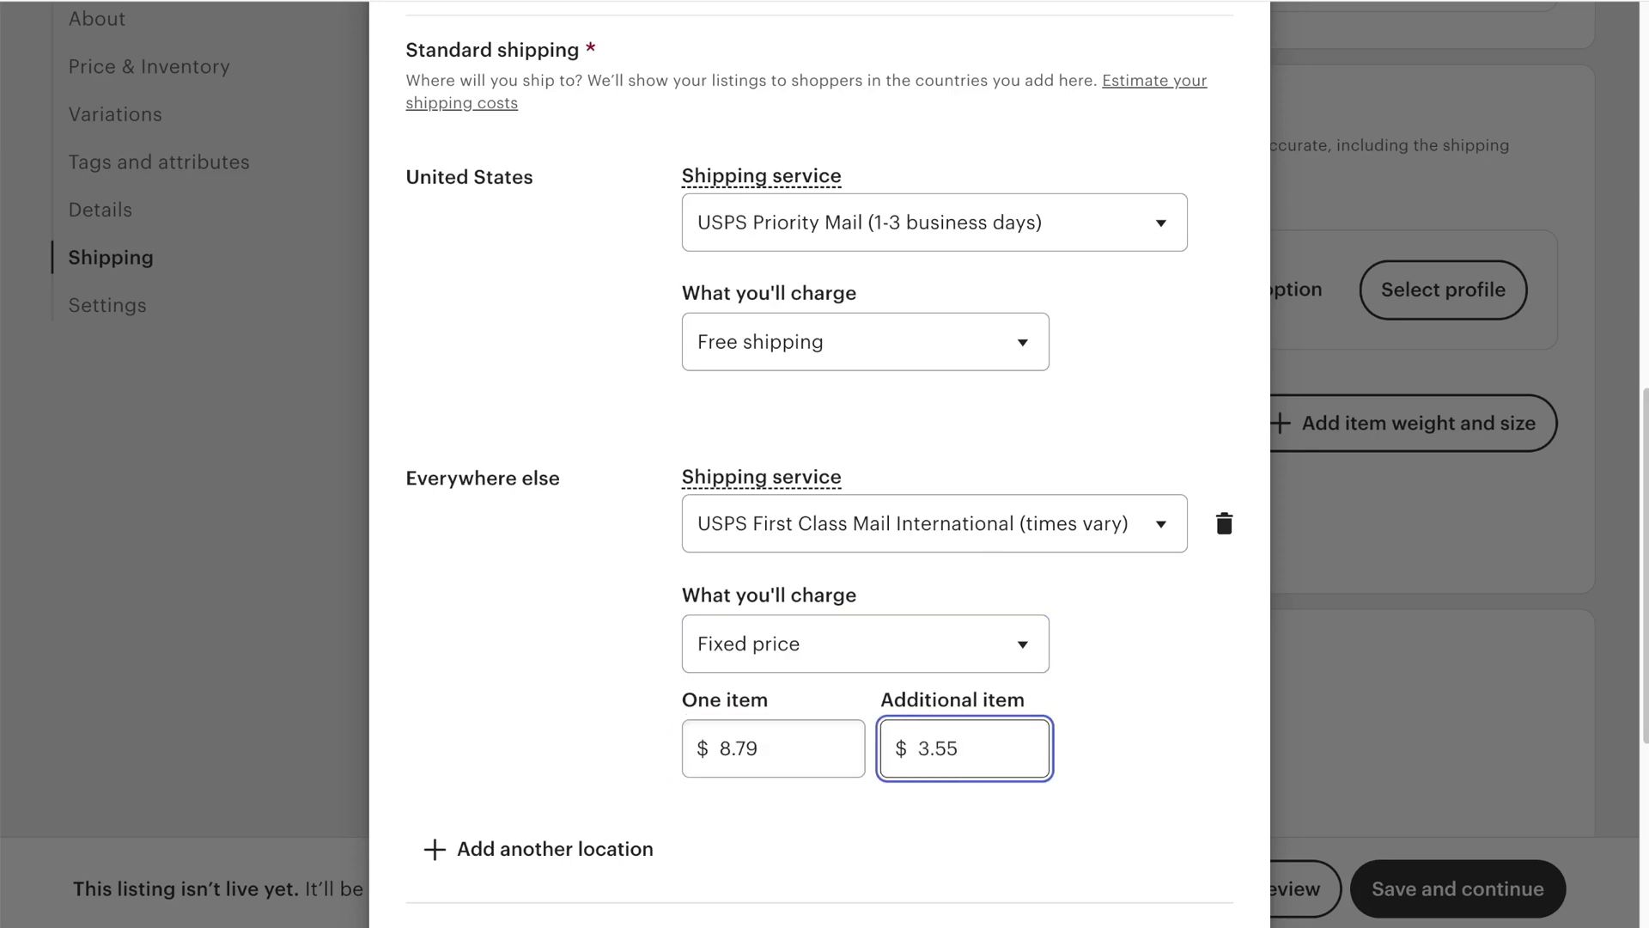
scroll(558, 567, "down", 5)
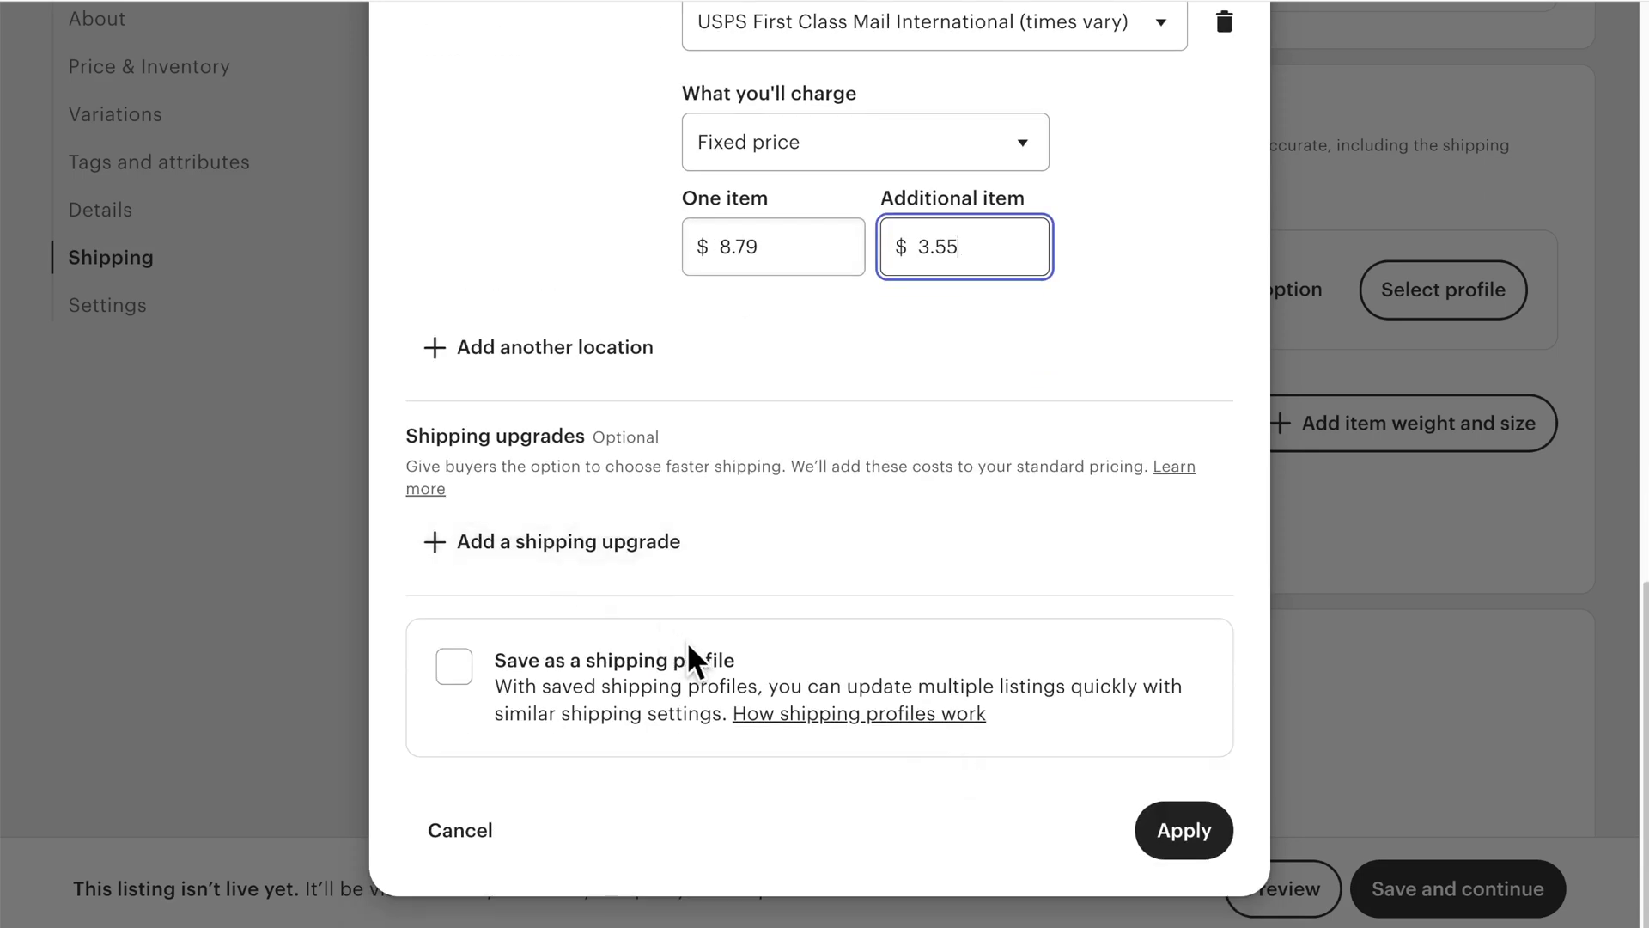
Step: Save these settings as a reusable shipping profile named Leggings
left_click(695, 679)
left_click(663, 805)
type("Legging")
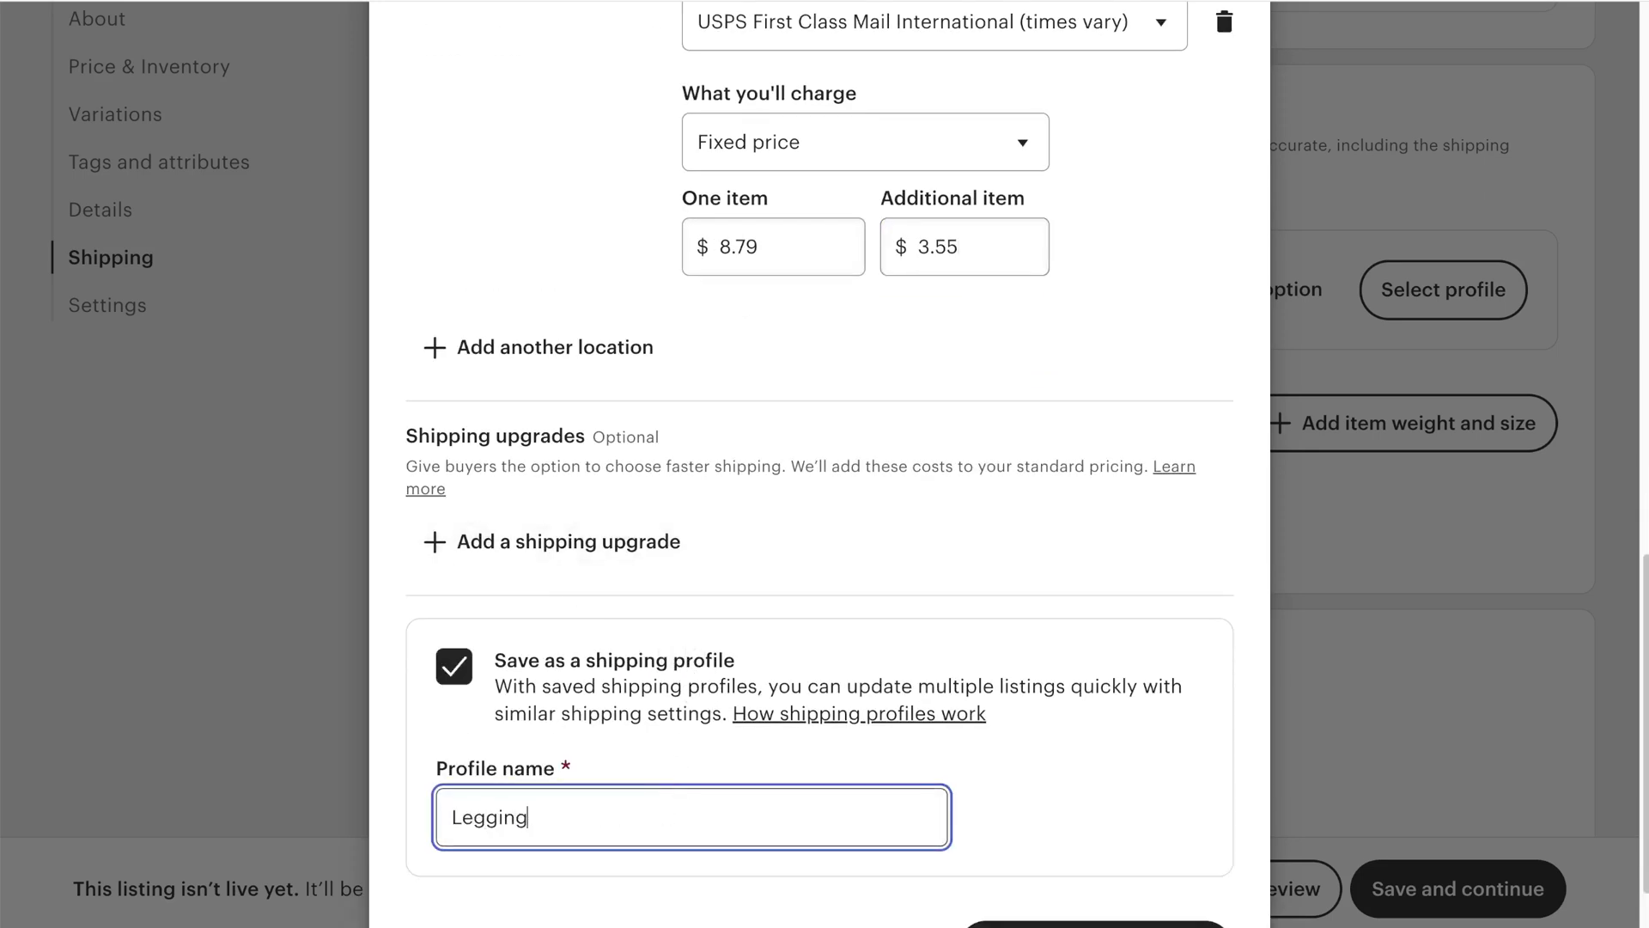
type("s")
scroll(662, 805, "down", 2)
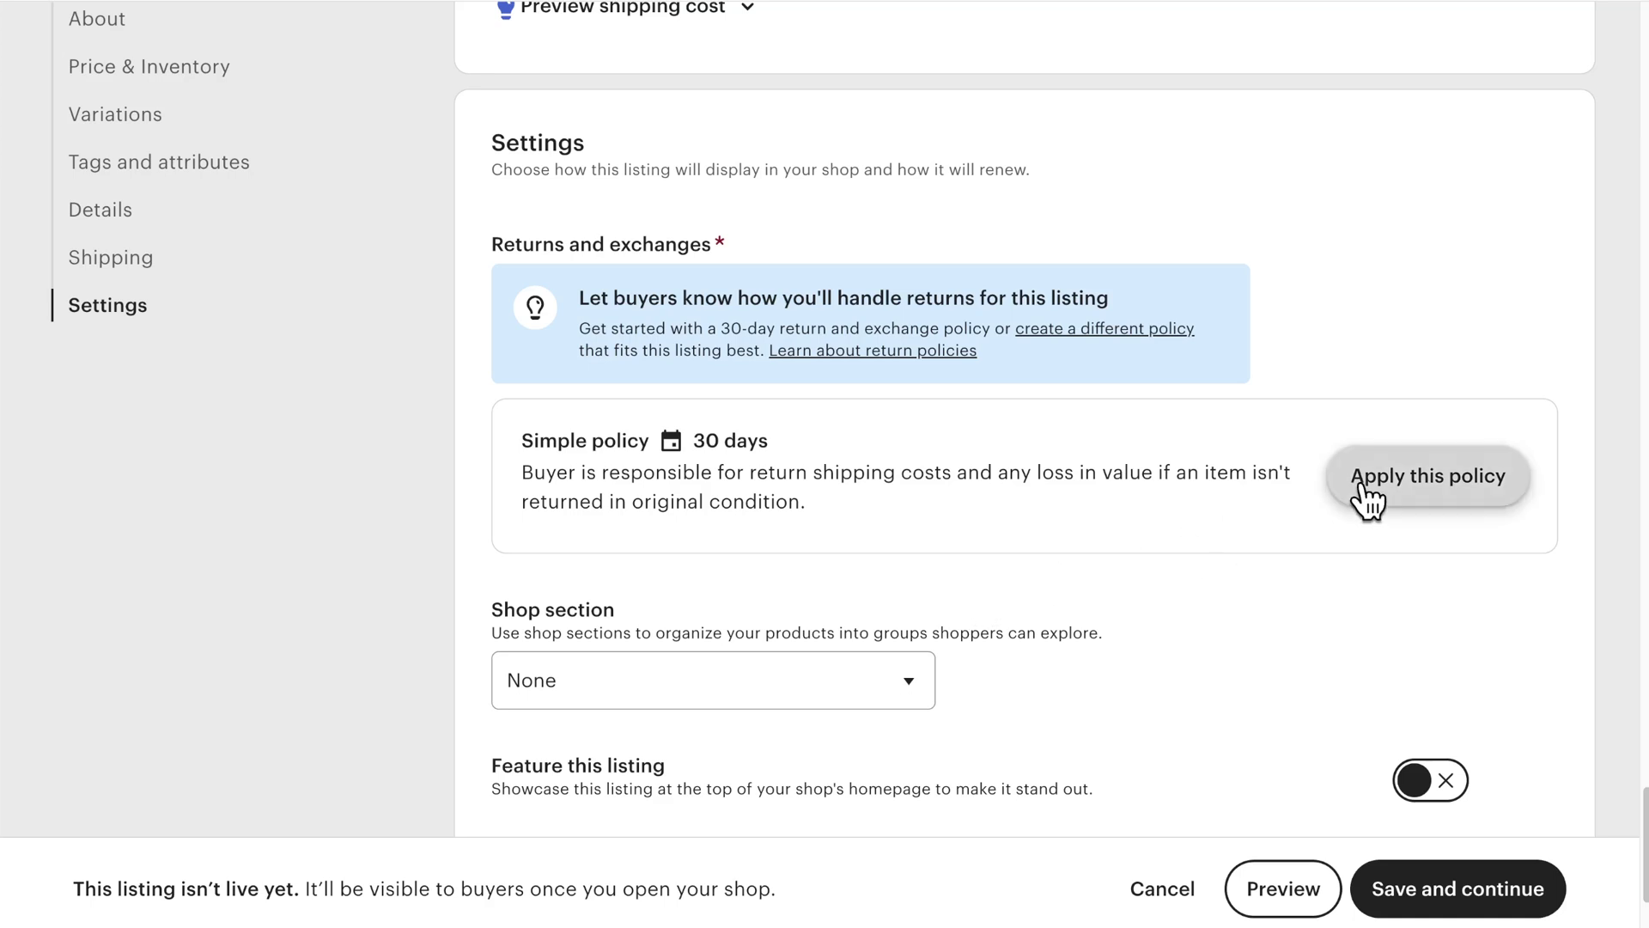
Step: Apply the Simple 30-day returns policy in the listing settings
left_click(1362, 479)
scroll(1113, 571, "down", 2)
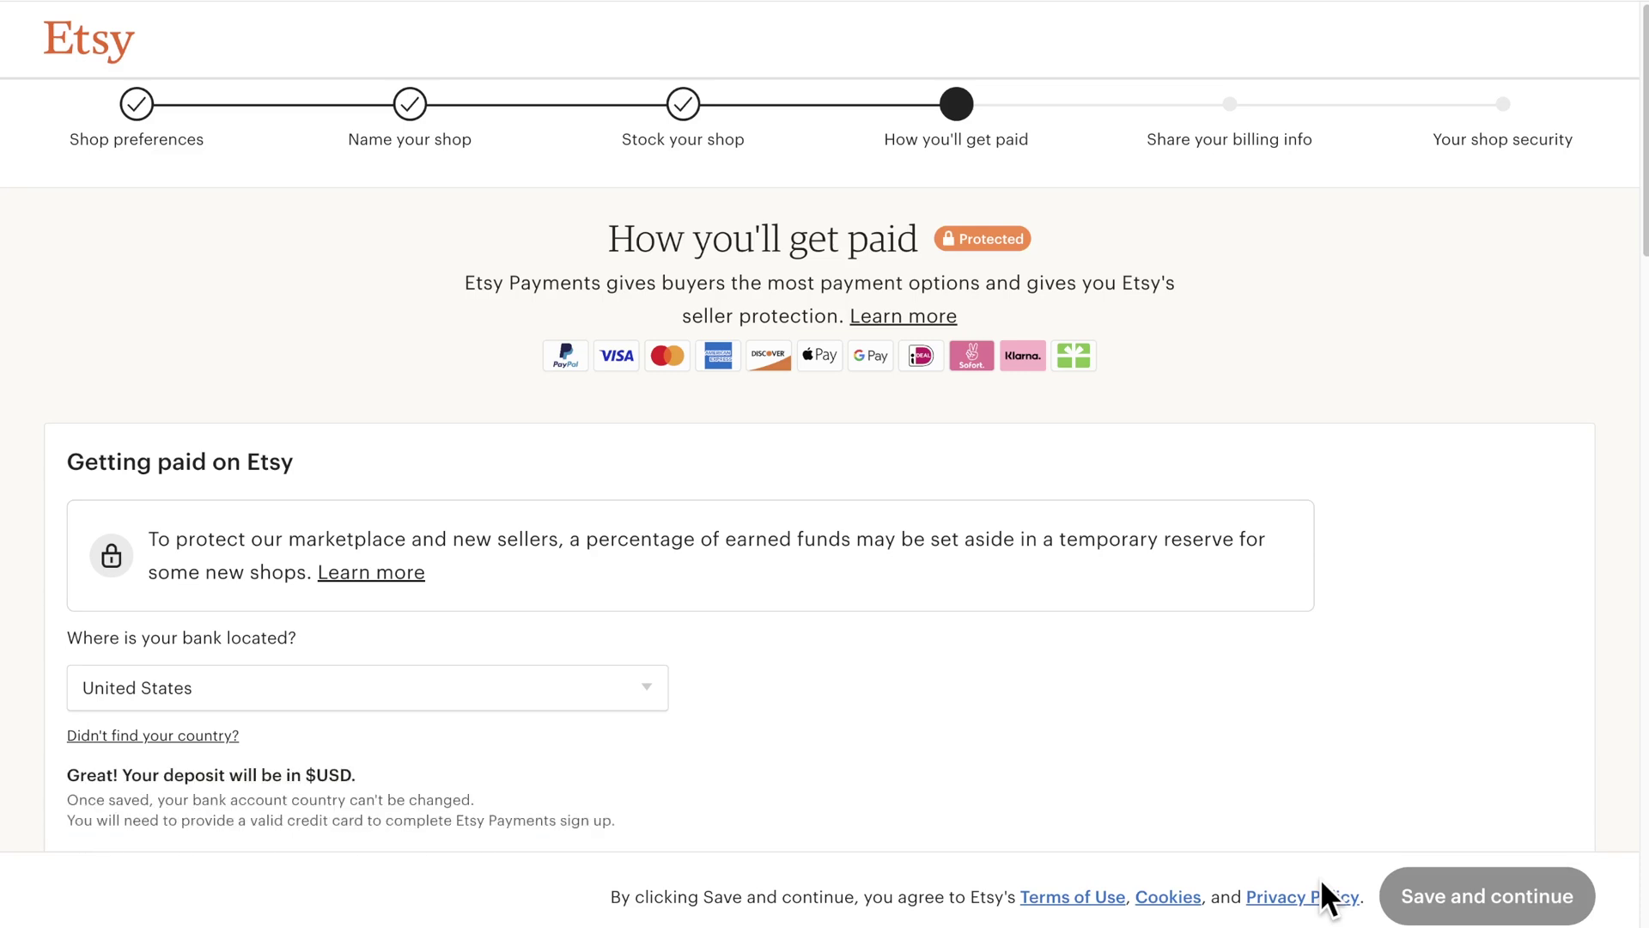
Step: Start the legal first name entry, then scroll past the taxpayer address to 'Your bank information'
scroll(763, 749, "down", 3)
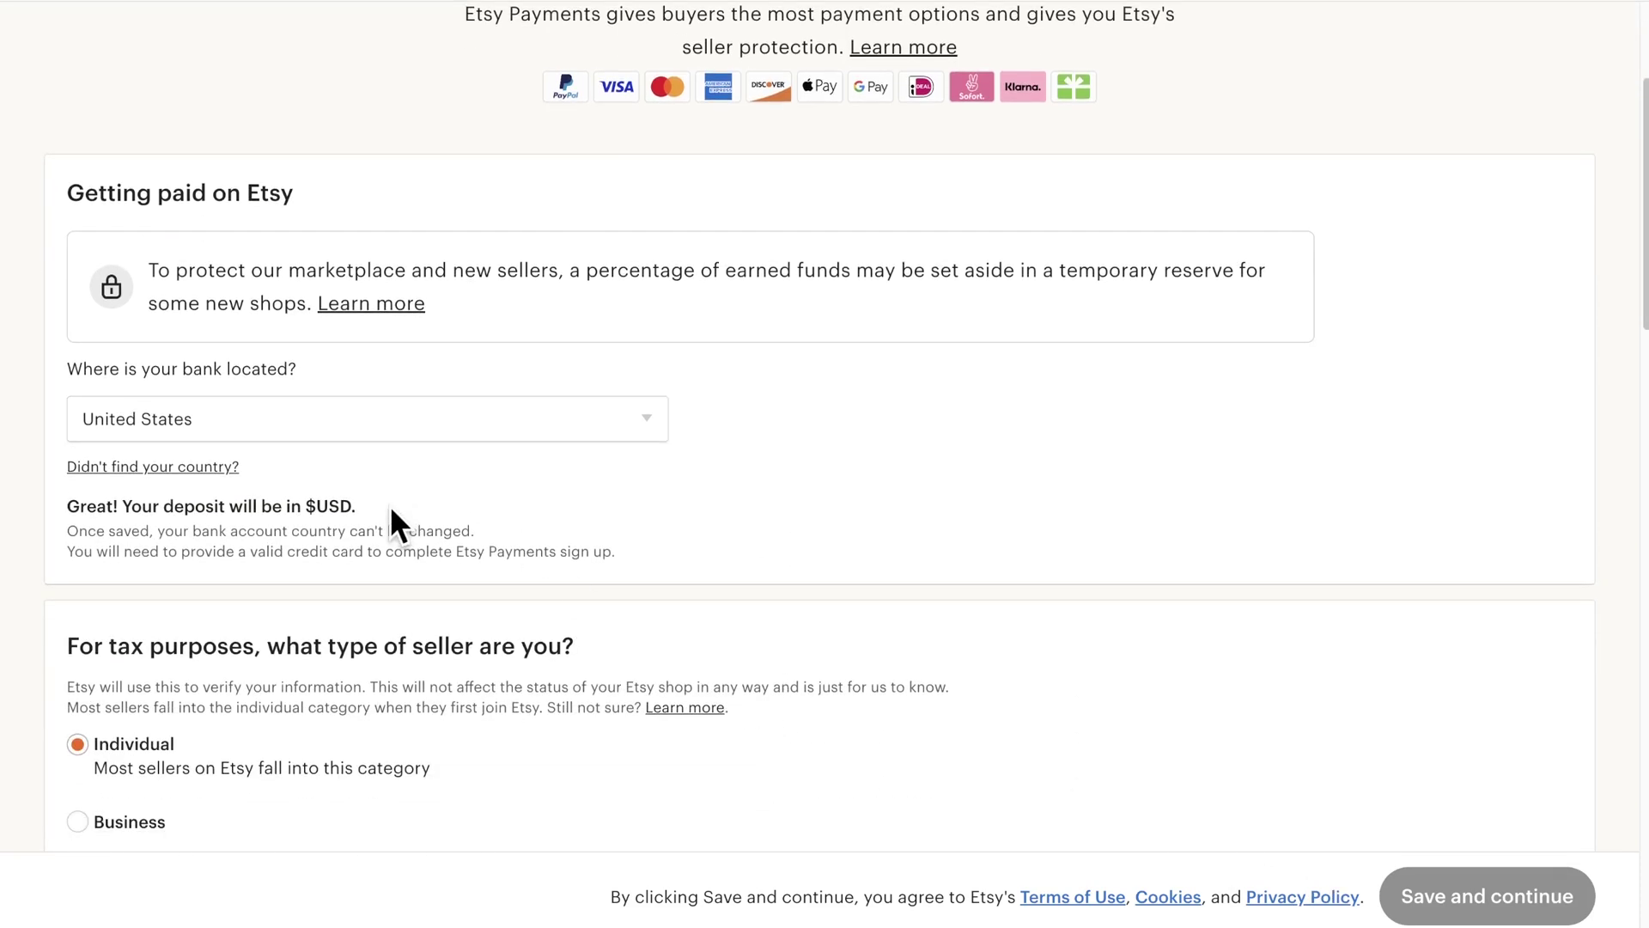
scroll(389, 505, "down", 4)
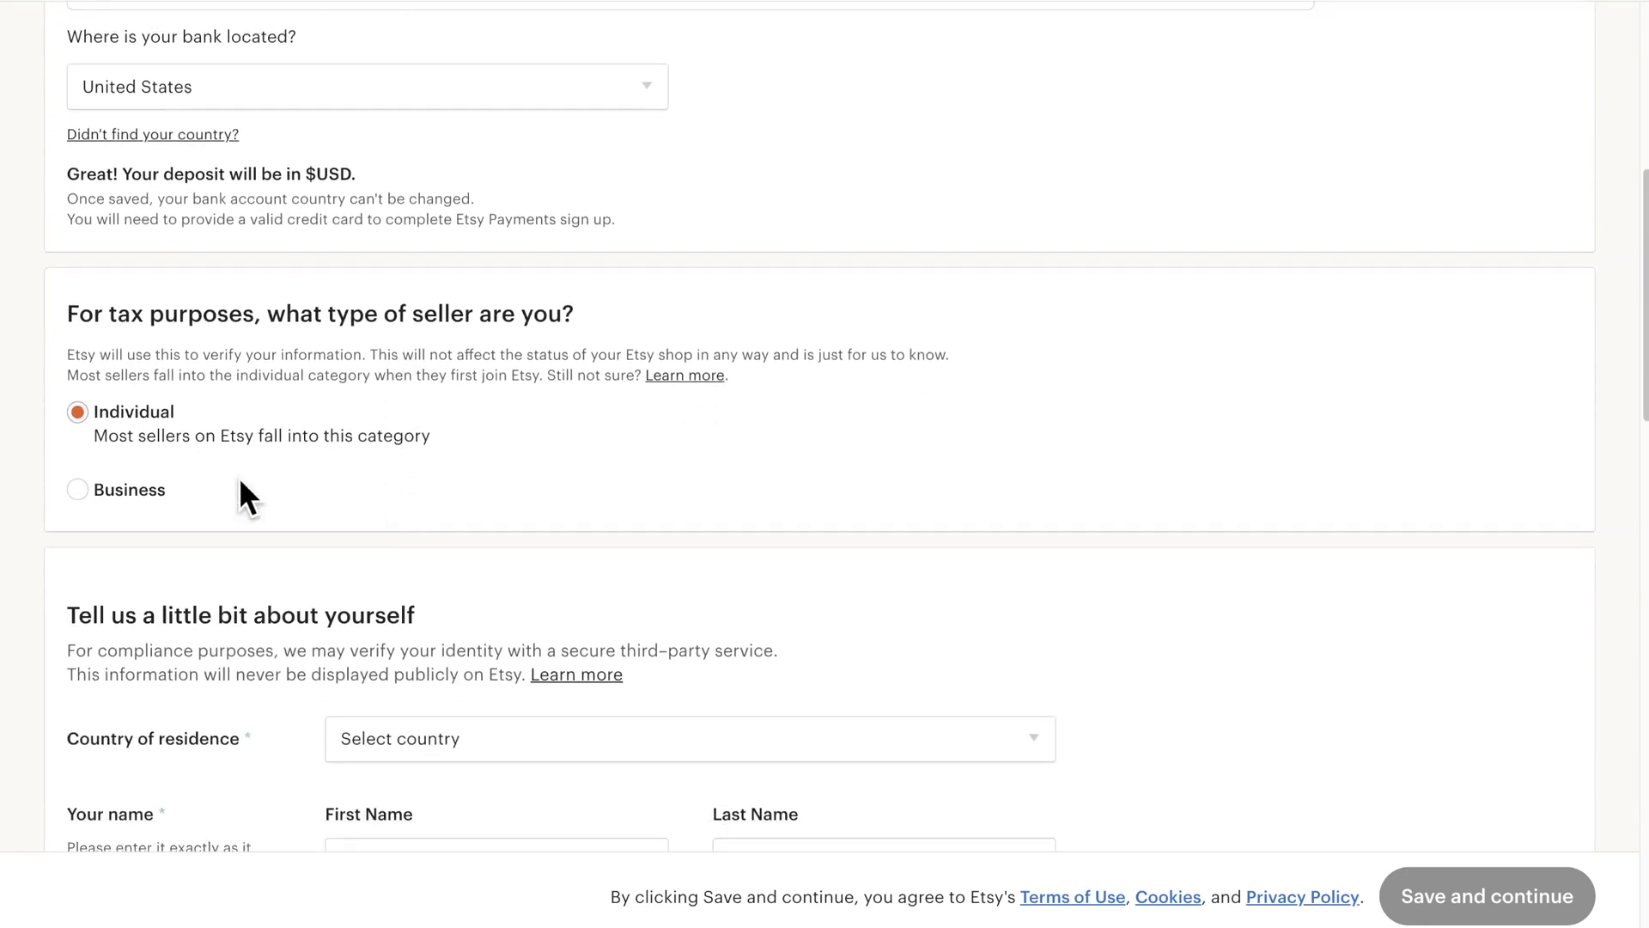
scroll(202, 460, "down", 5)
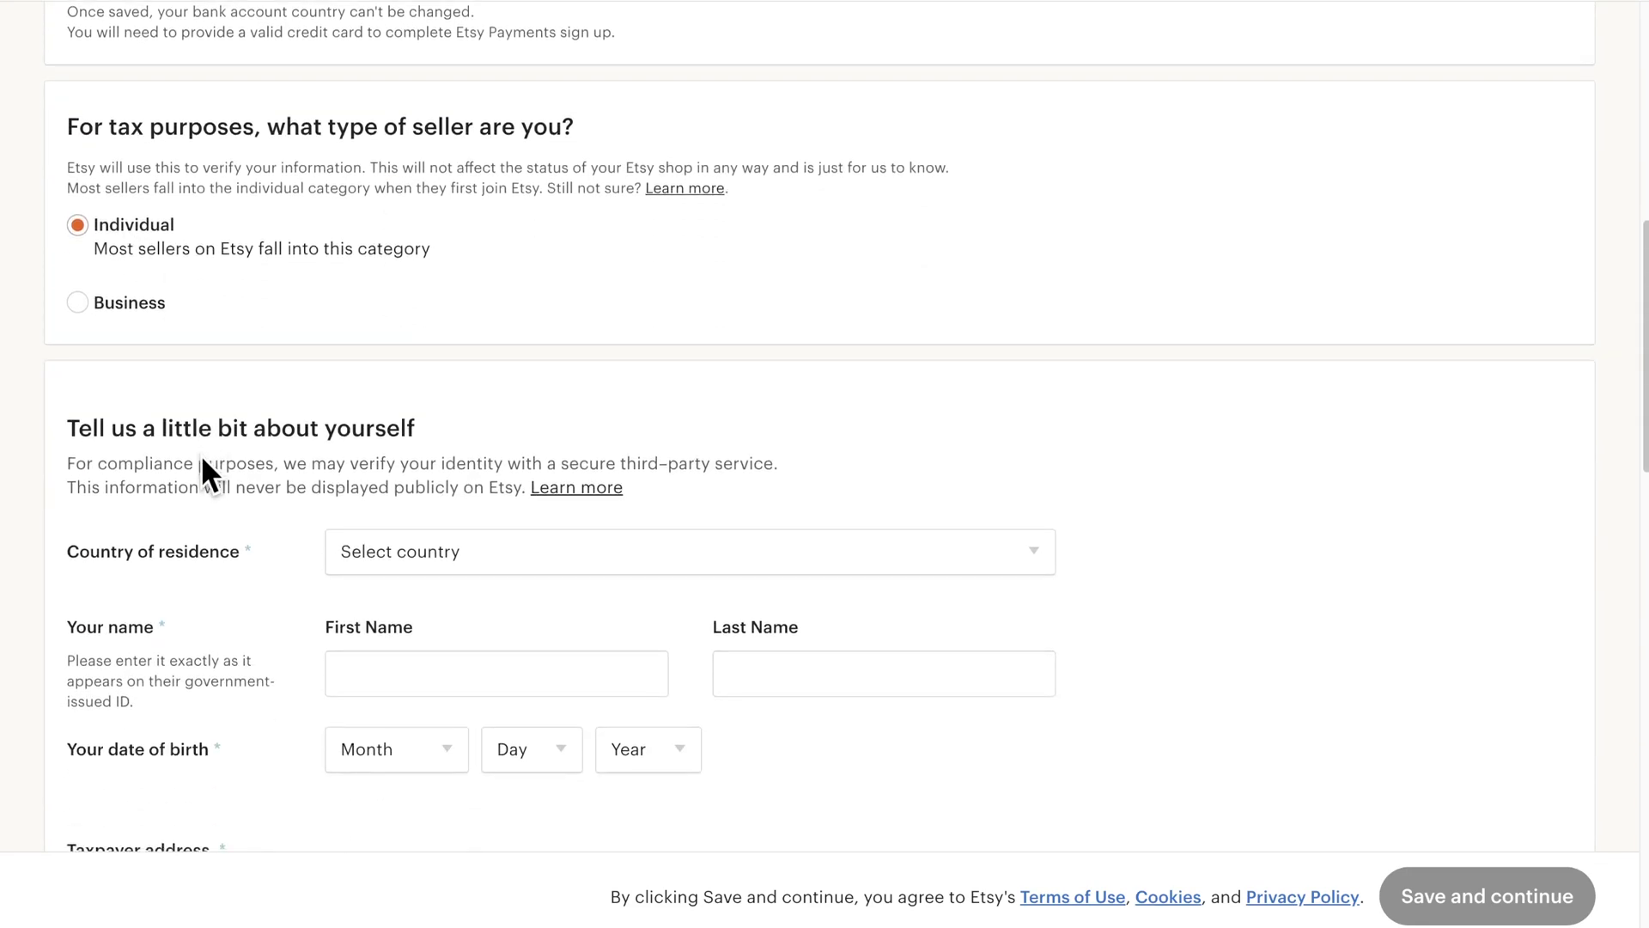
left_click(518, 390)
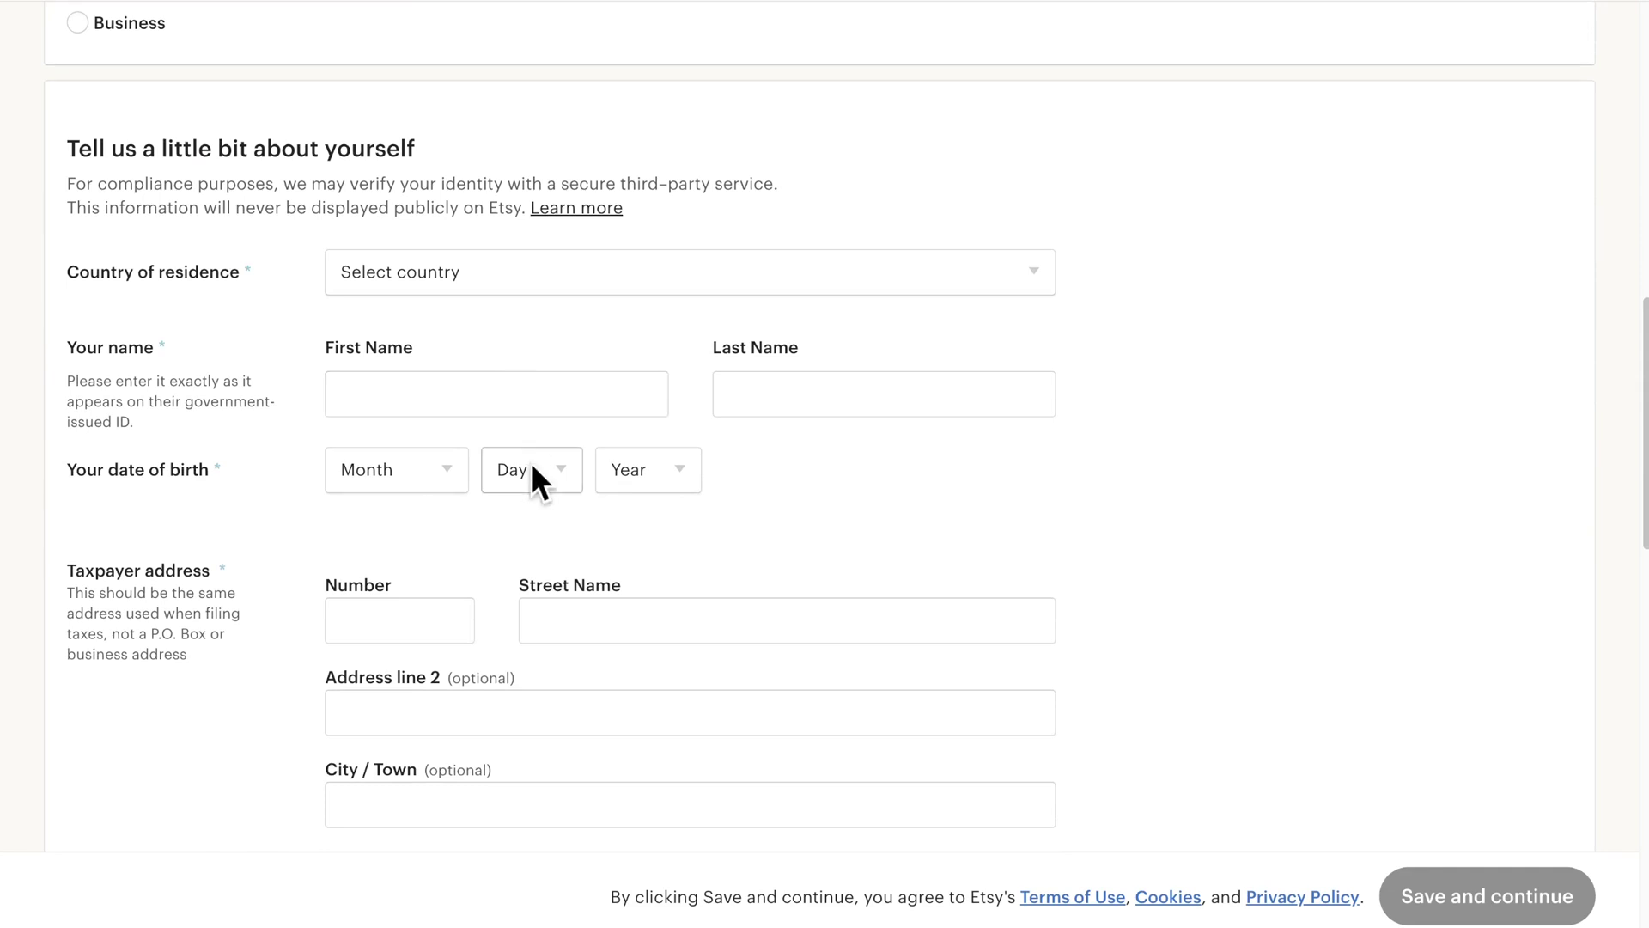
scroll(534, 473, "down", 4)
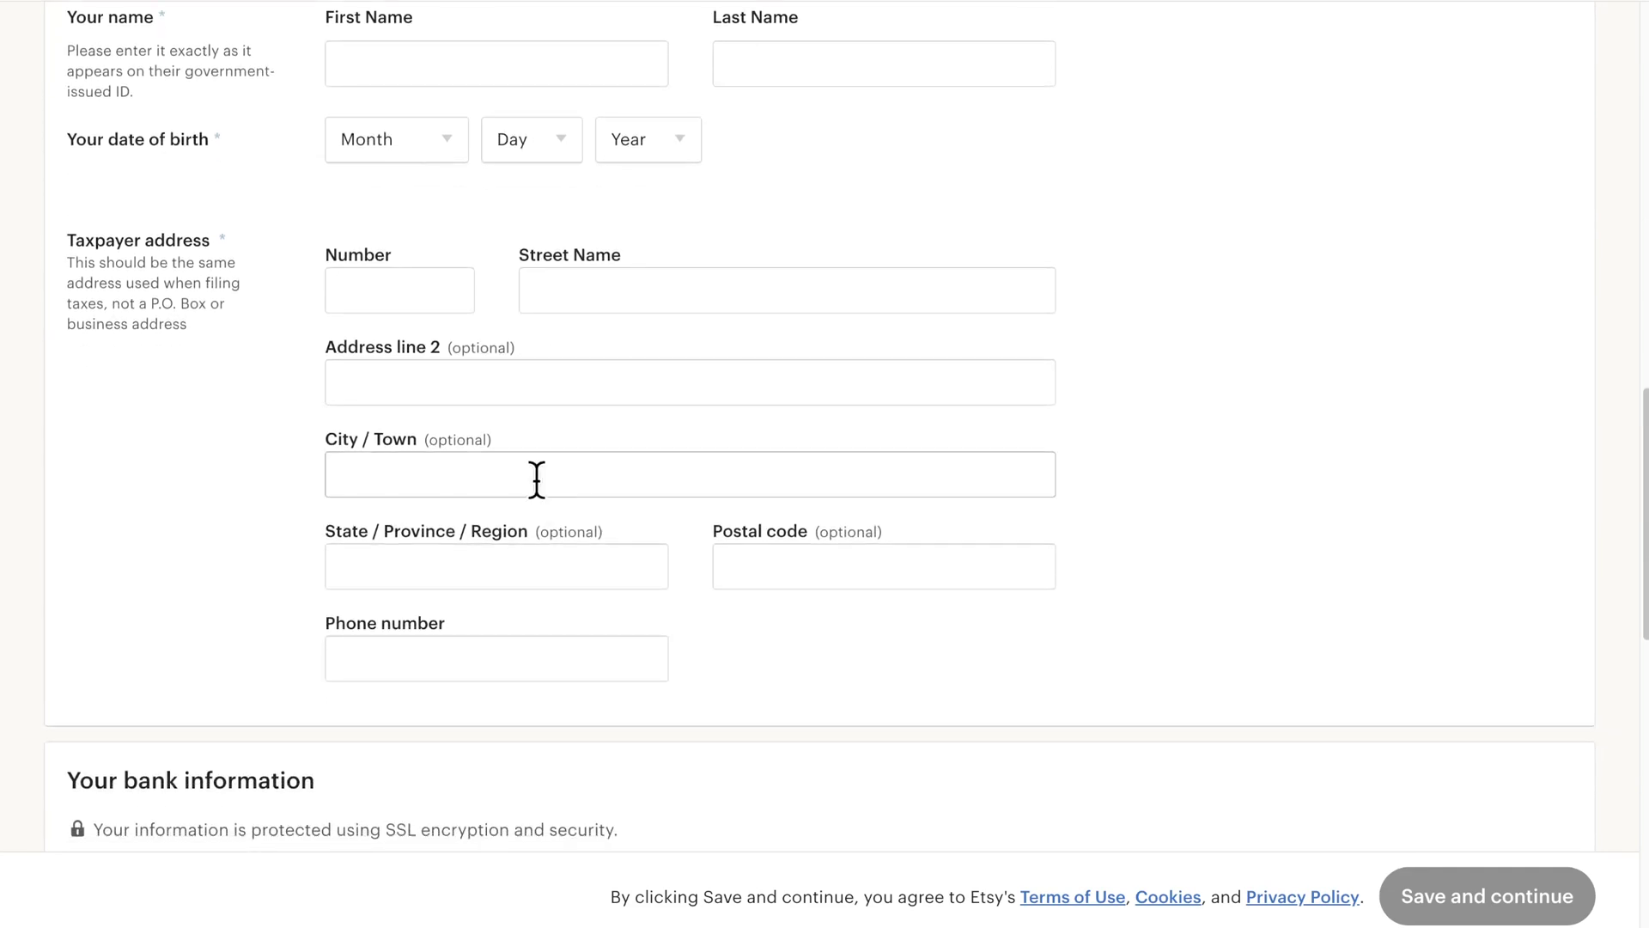
scroll(537, 479, "down", 6)
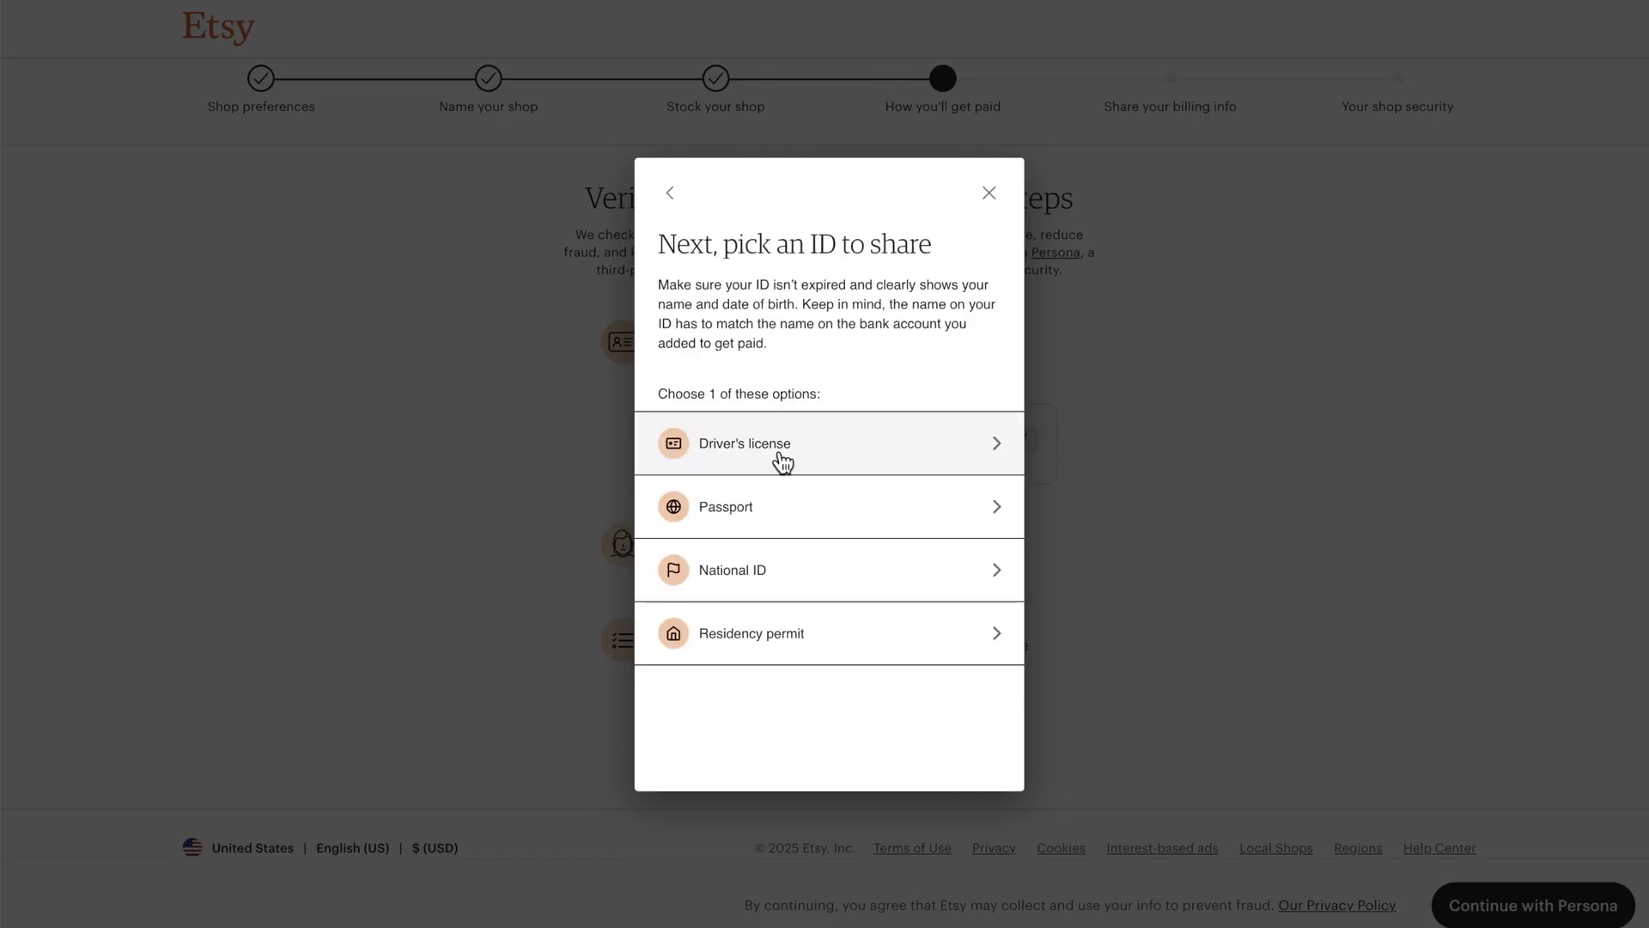
Step: Verify identity through Persona with front and back ID photos, then start the selfie check
left_click(788, 567)
left_click(812, 554)
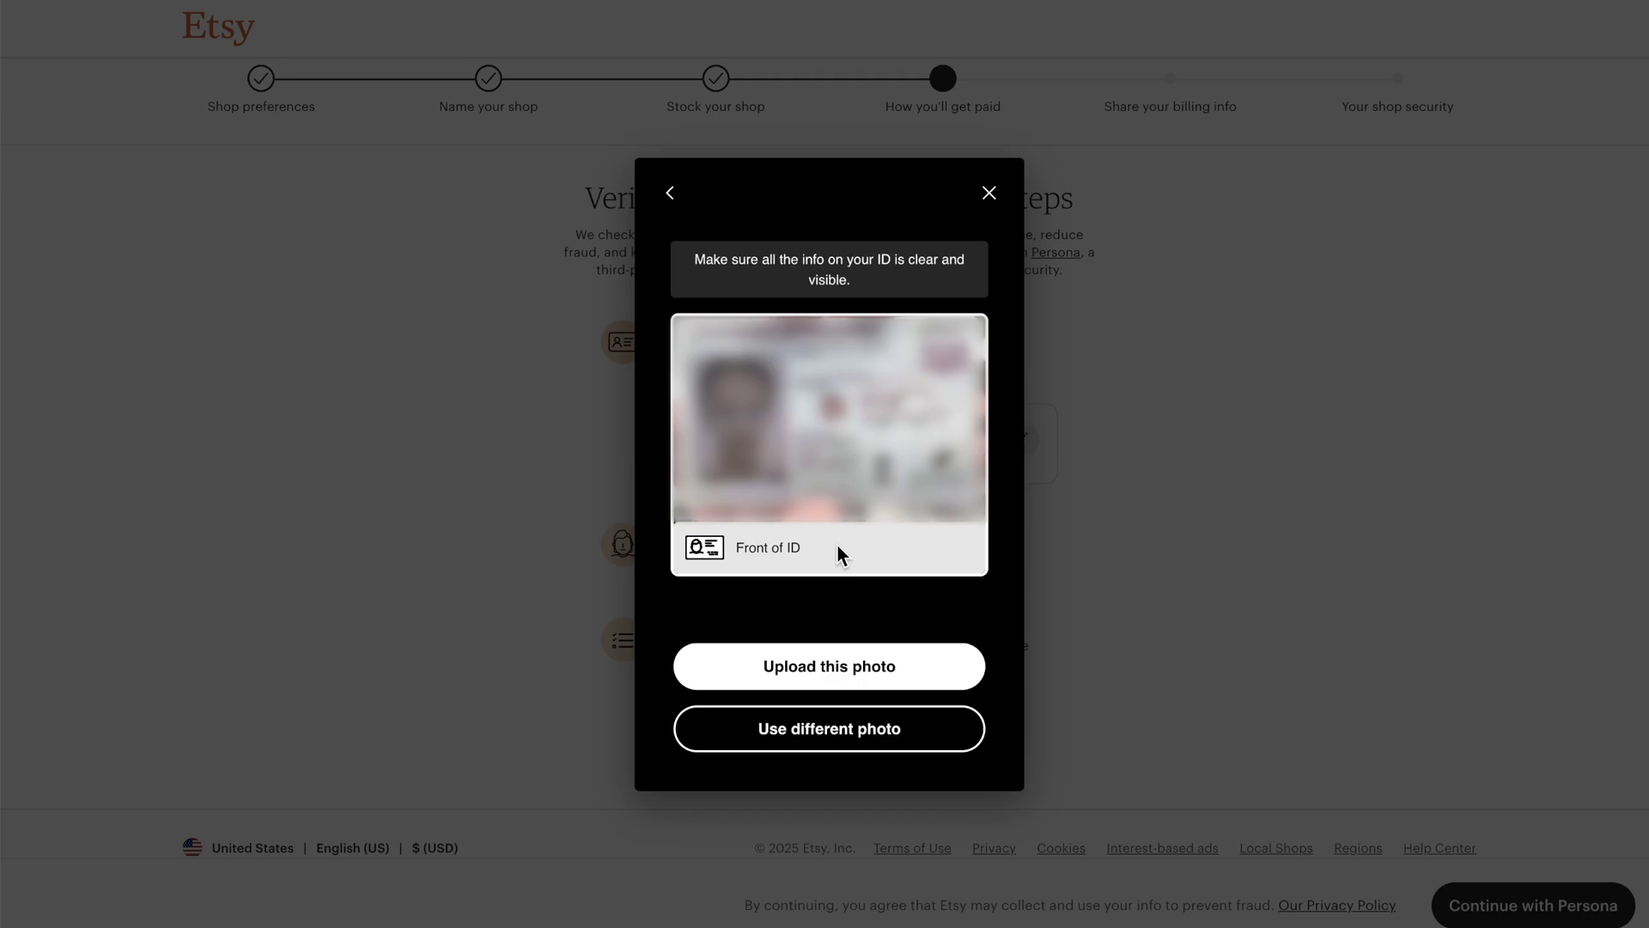
left_click(845, 670)
left_click(843, 723)
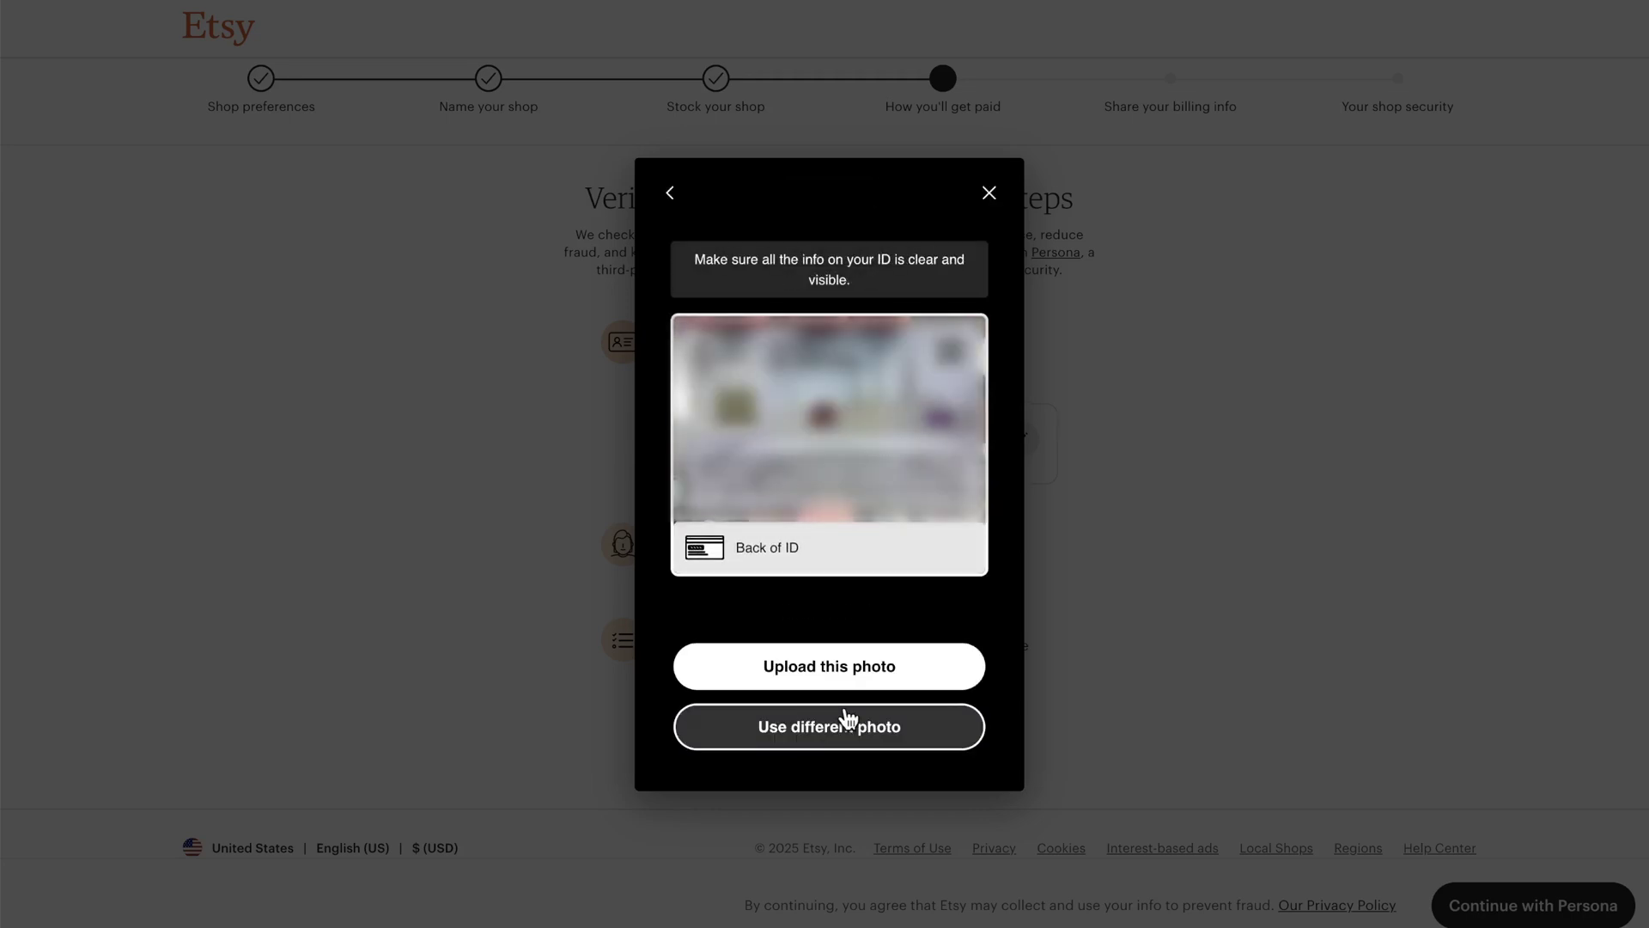
left_click(845, 675)
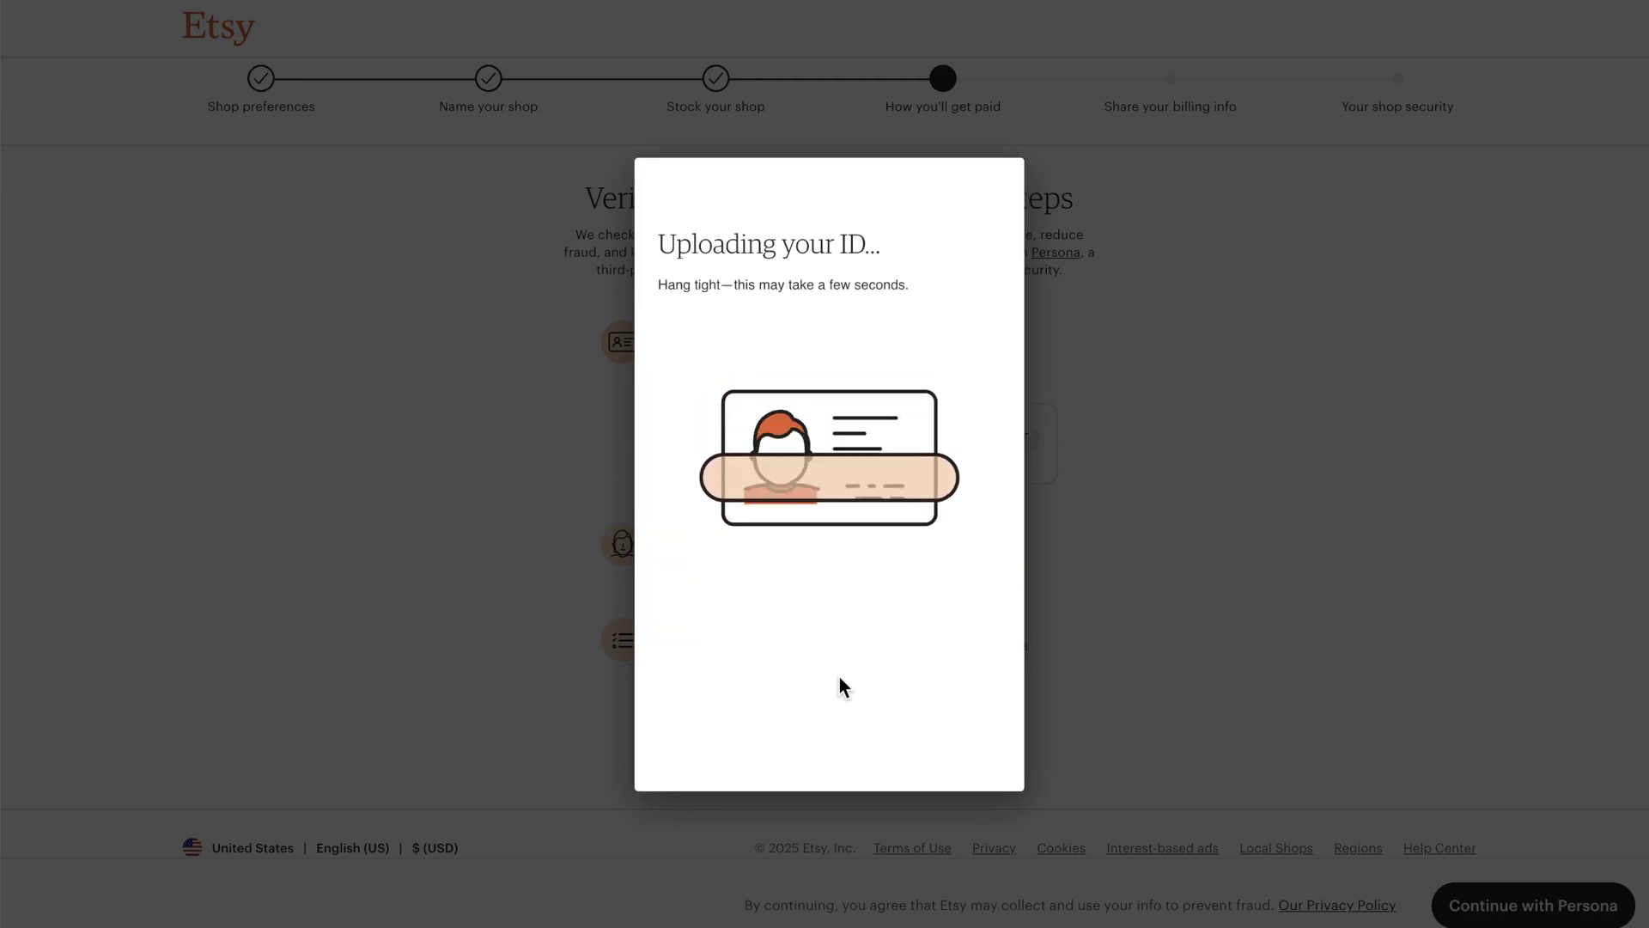
left_click(816, 555)
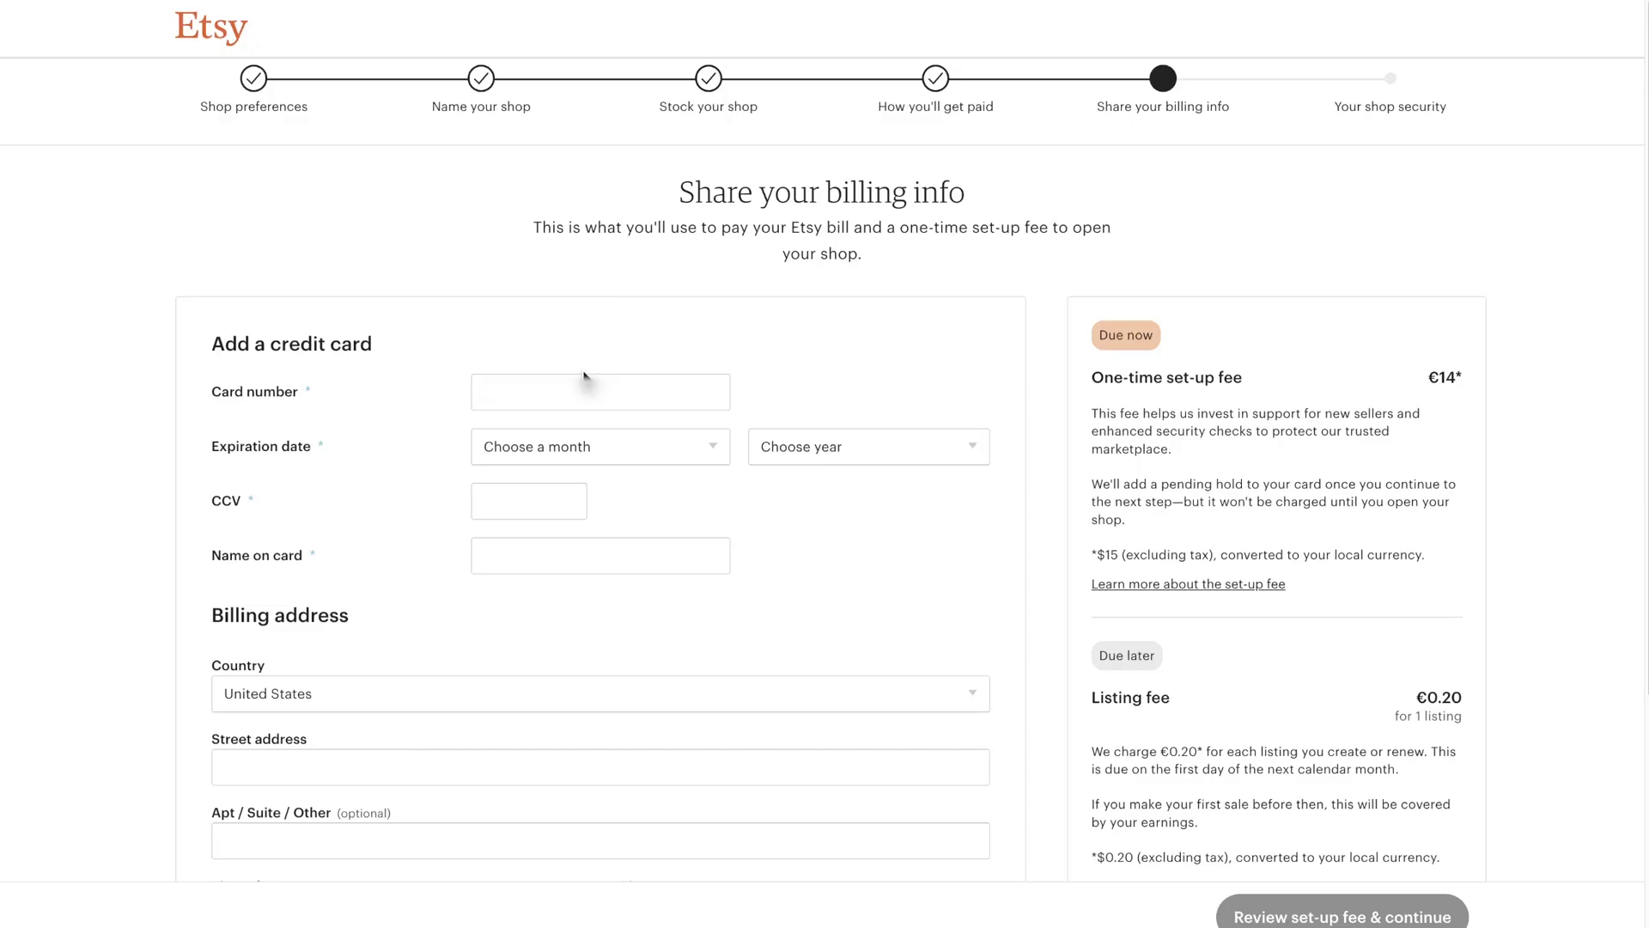
Step: Choose the card's expiry month and year and set the billing country to Latvia
left_click(600, 447)
left_click(595, 515)
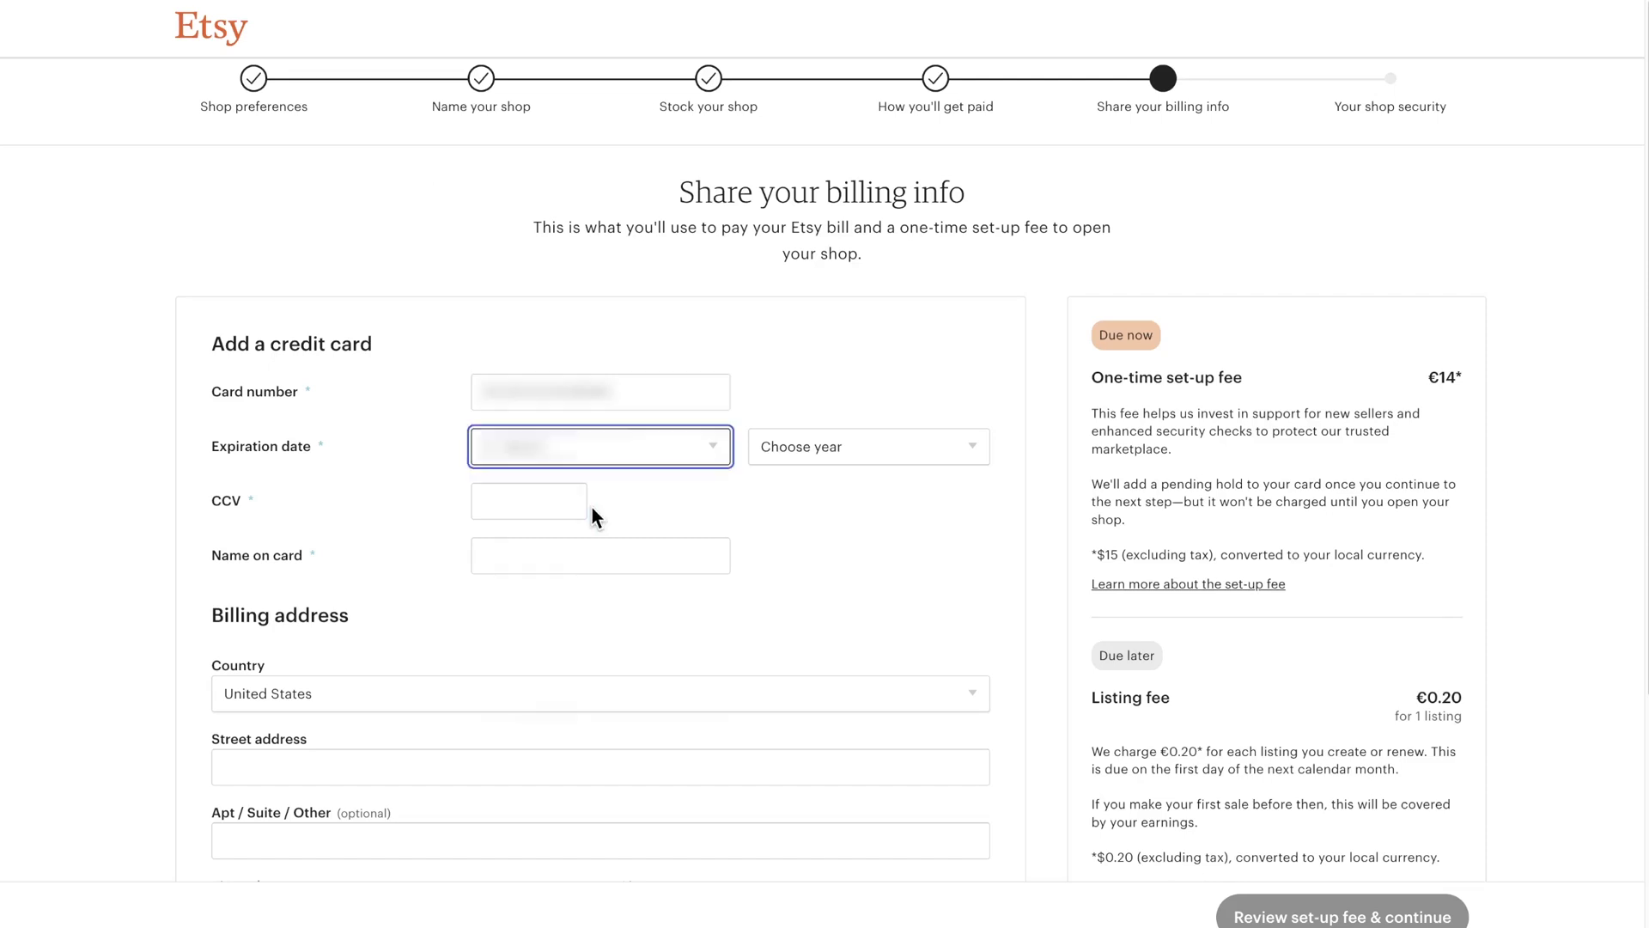
left_click(767, 450)
left_click(795, 549)
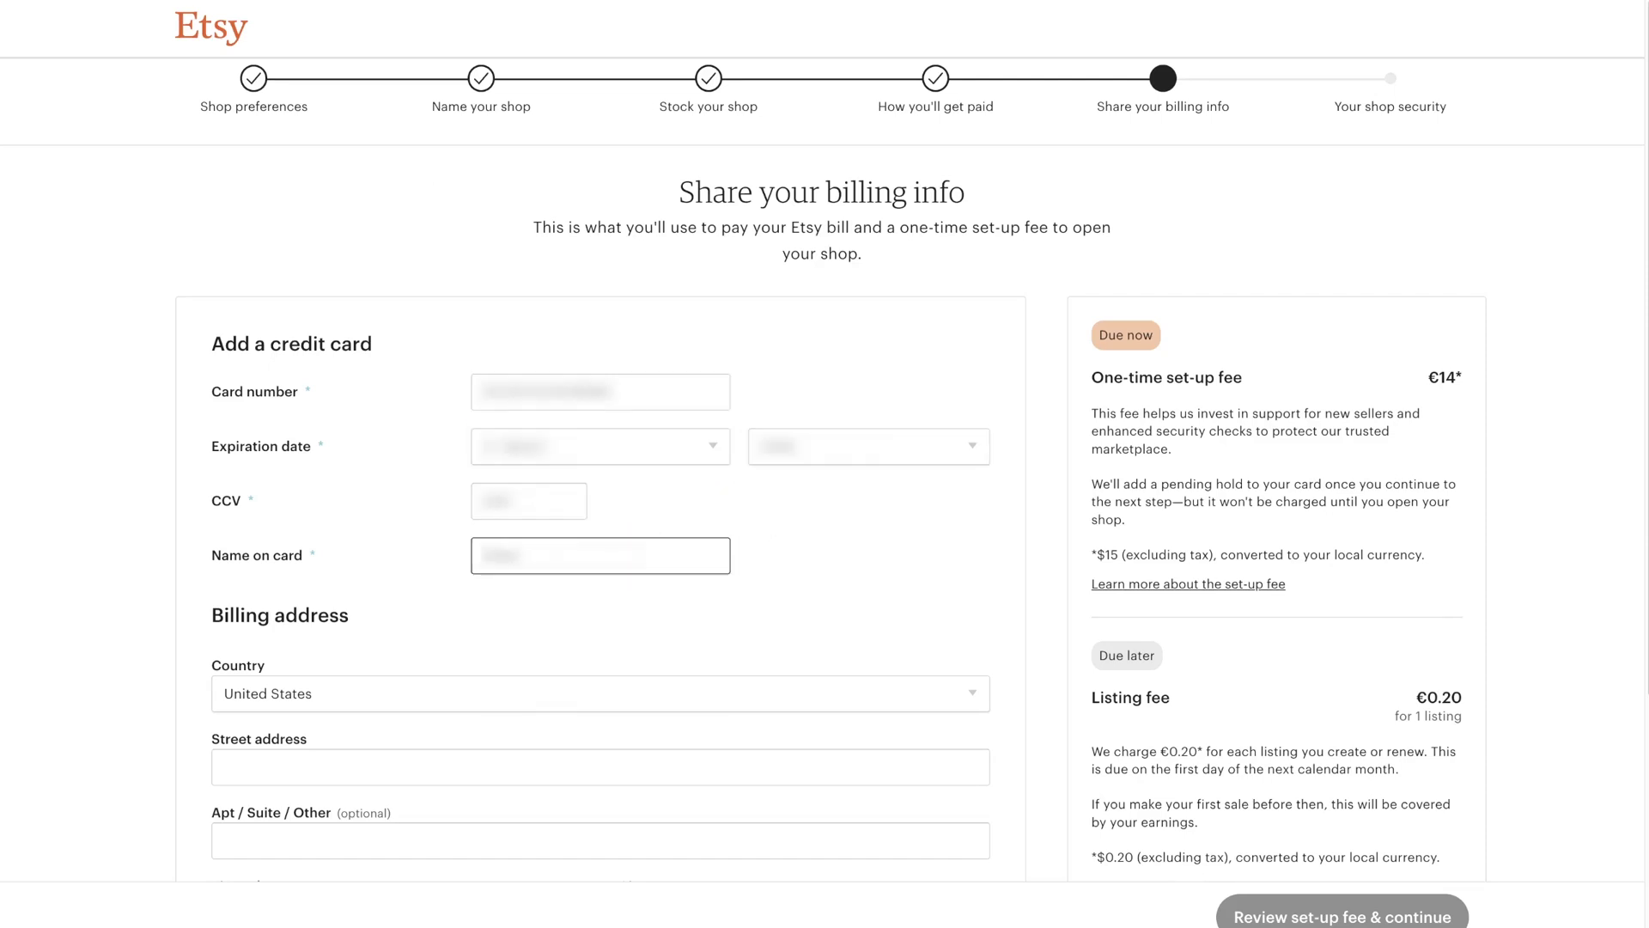
scroll(523, 438, "down", 3)
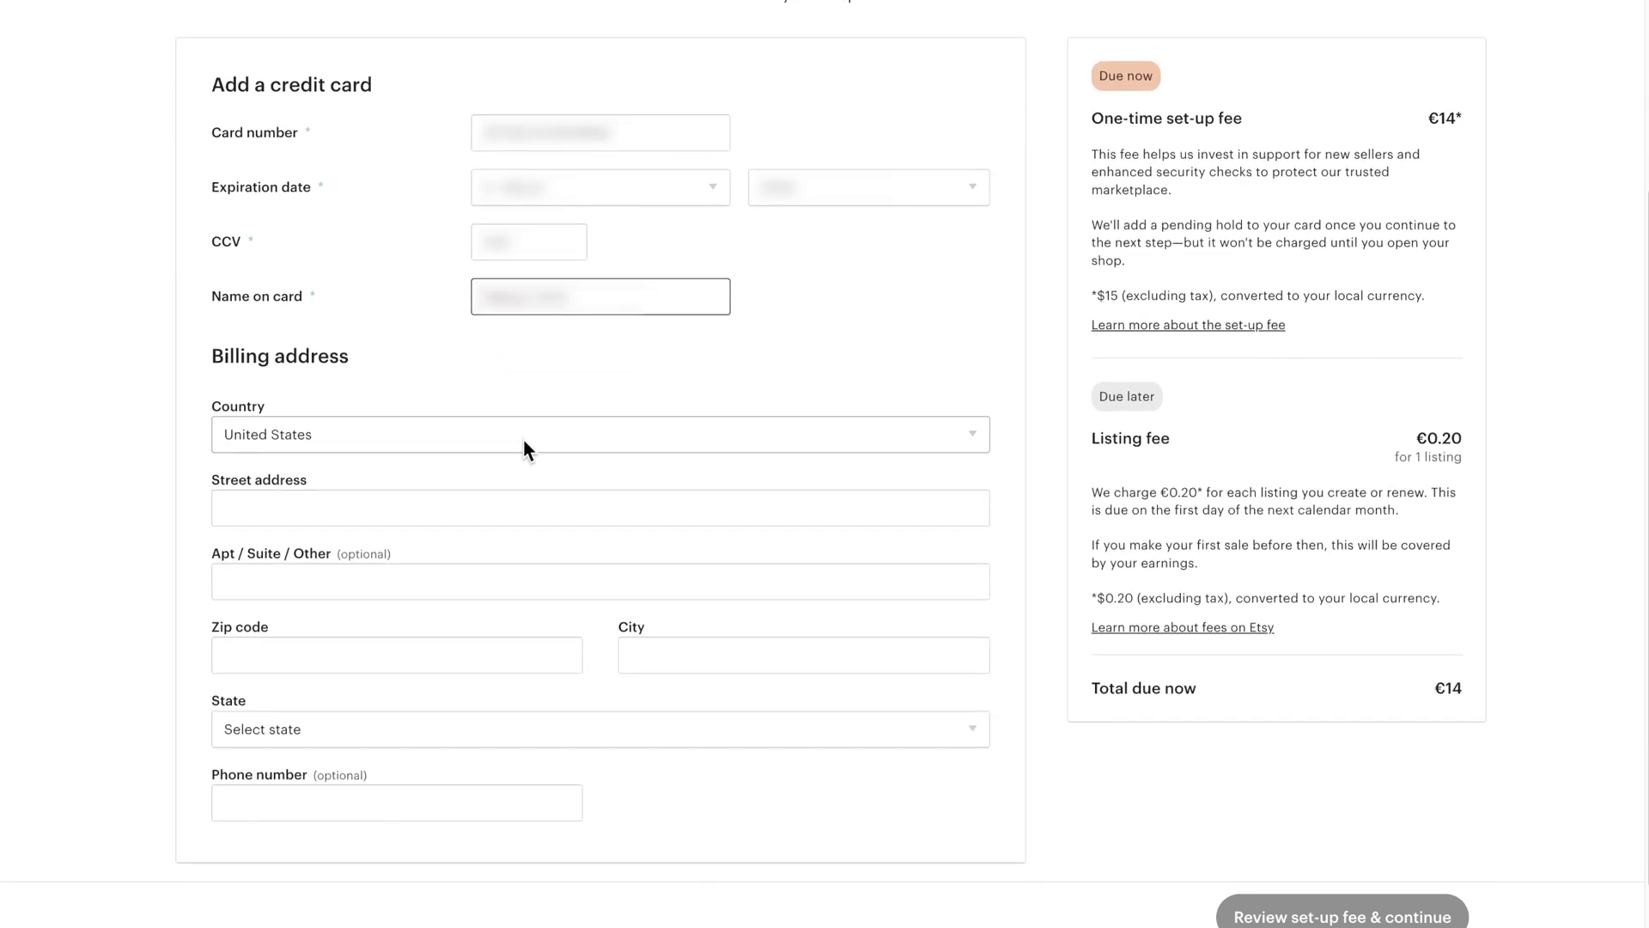
left_click(524, 436)
scroll(518, 575, "down", 20)
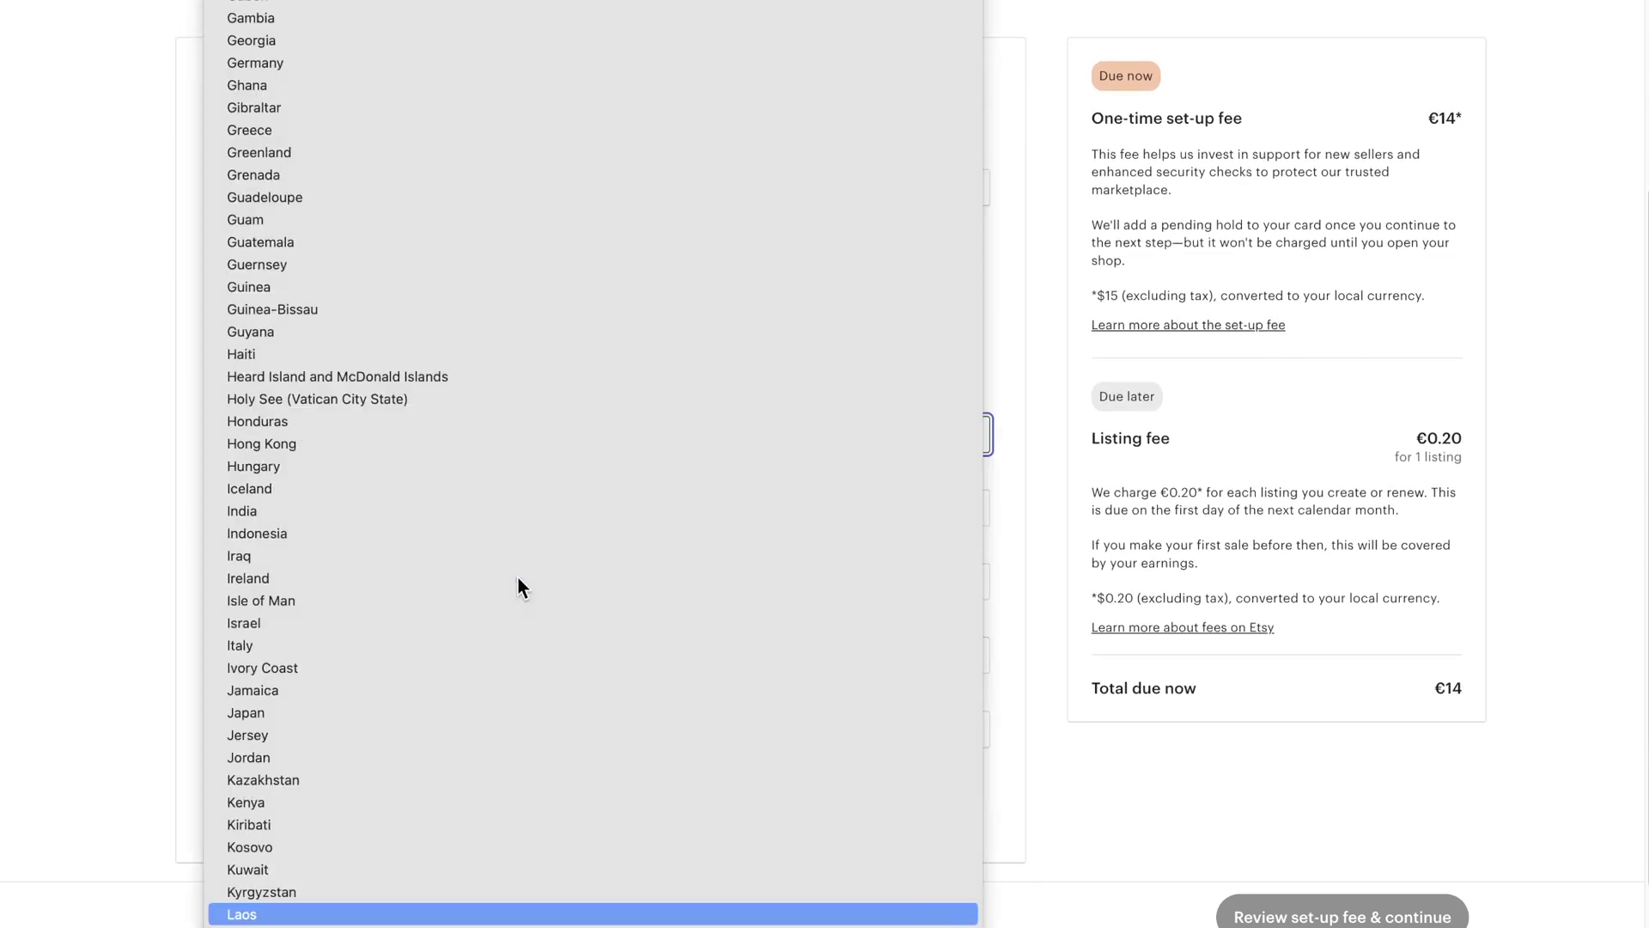
scroll(493, 603, "down", 2)
left_click(394, 826)
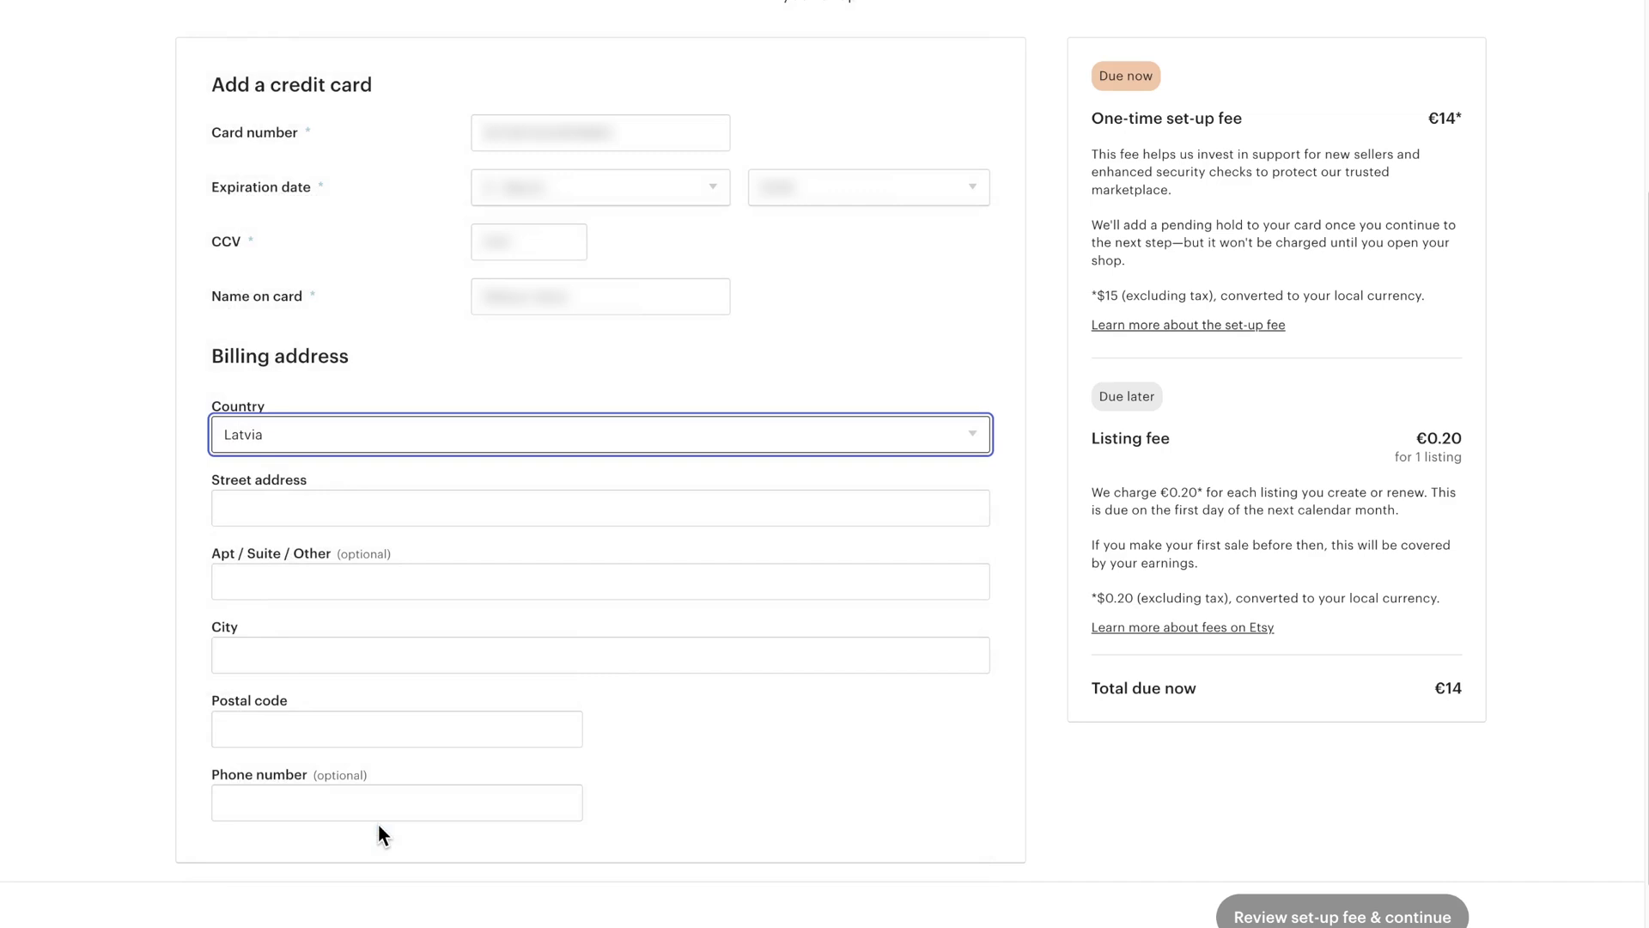
Step: Enter the Riga billing address with apartment 2 and postal code 1050, then approve the set-up fee
left_click(339, 507)
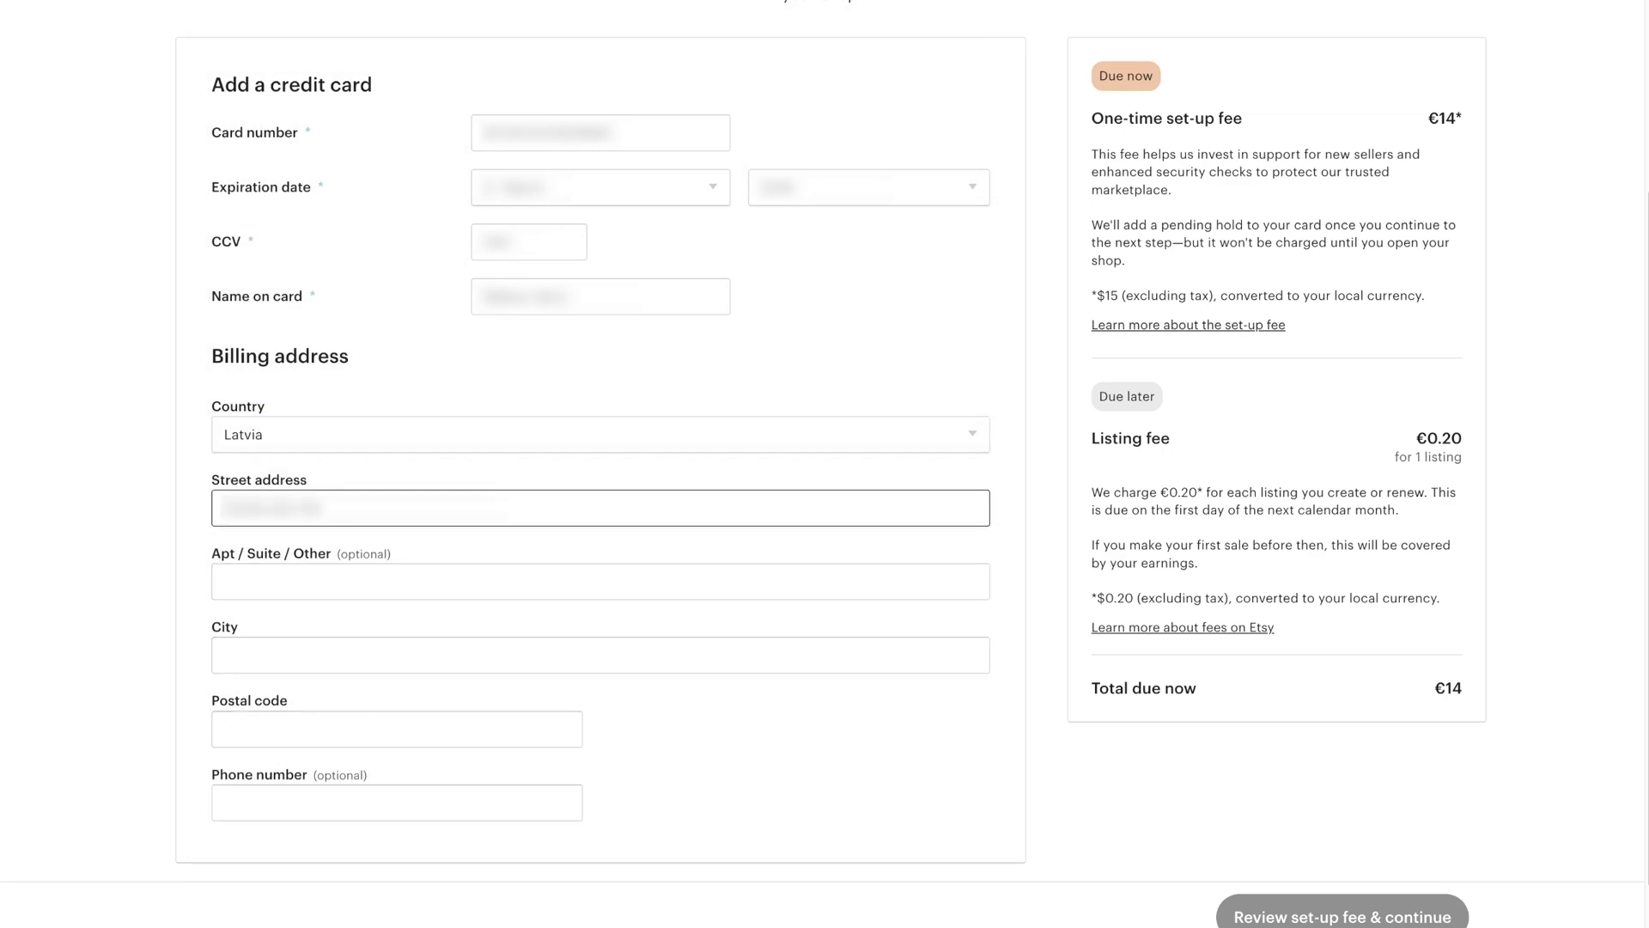
left_click(339, 578)
type("2")
key("Tab")
type("R")
left_click(259, 720)
type("1050")
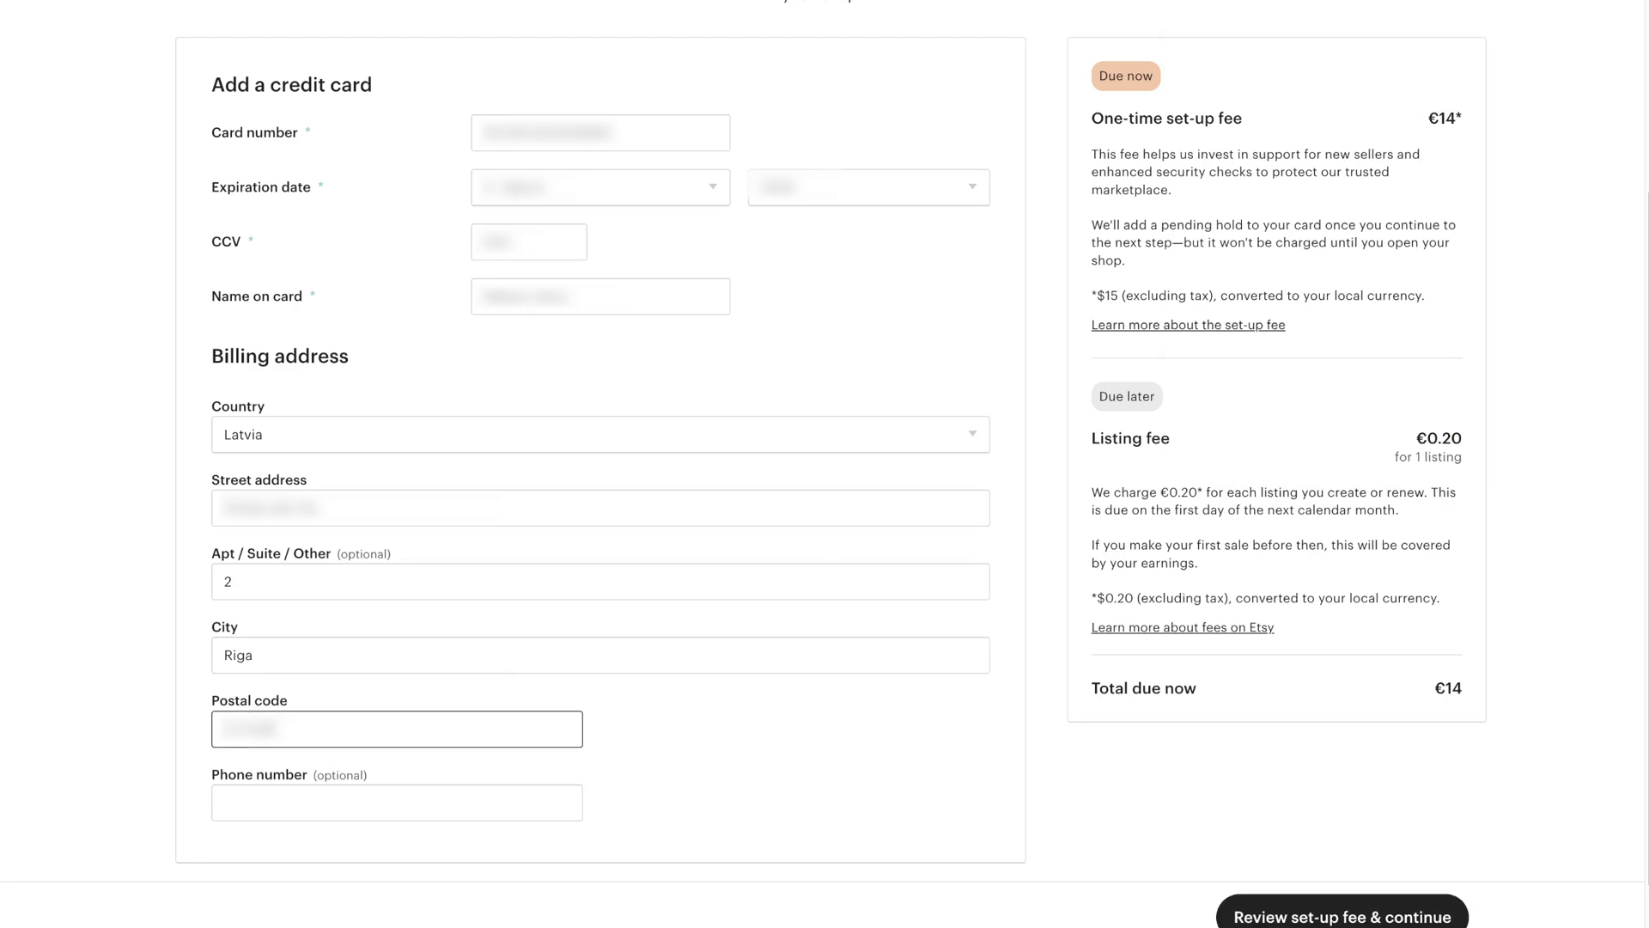
left_click(1338, 913)
left_click(828, 612)
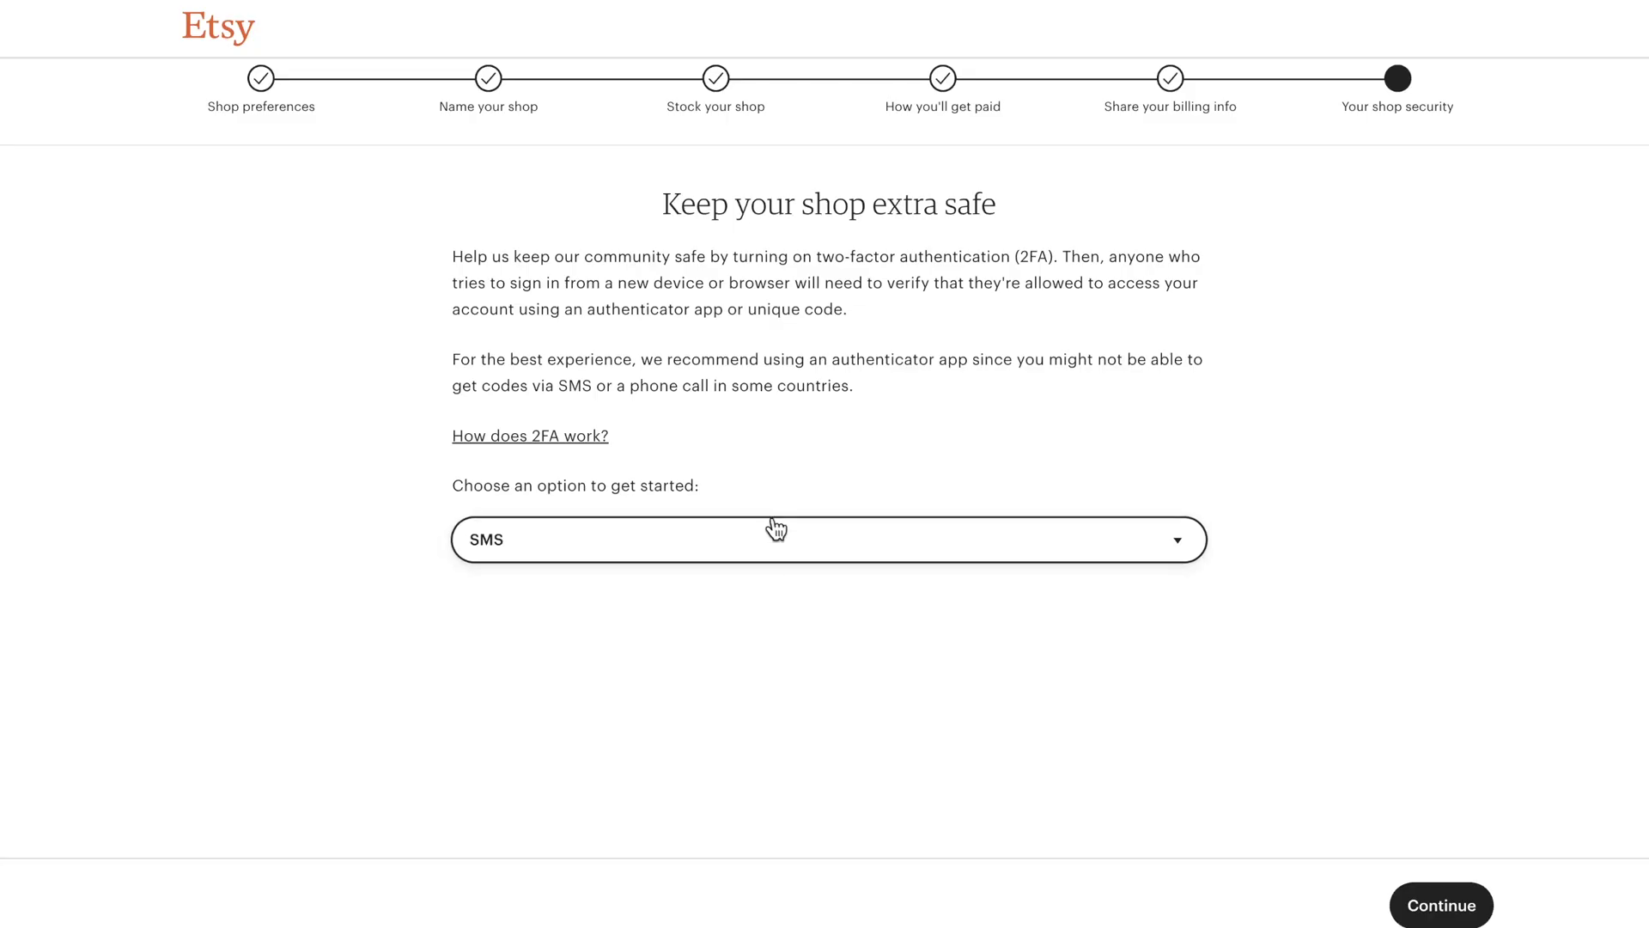
Step: Enable two-factor authentication with an authenticator app code, then go to the shop, skipping the tips offer
left_click(772, 540)
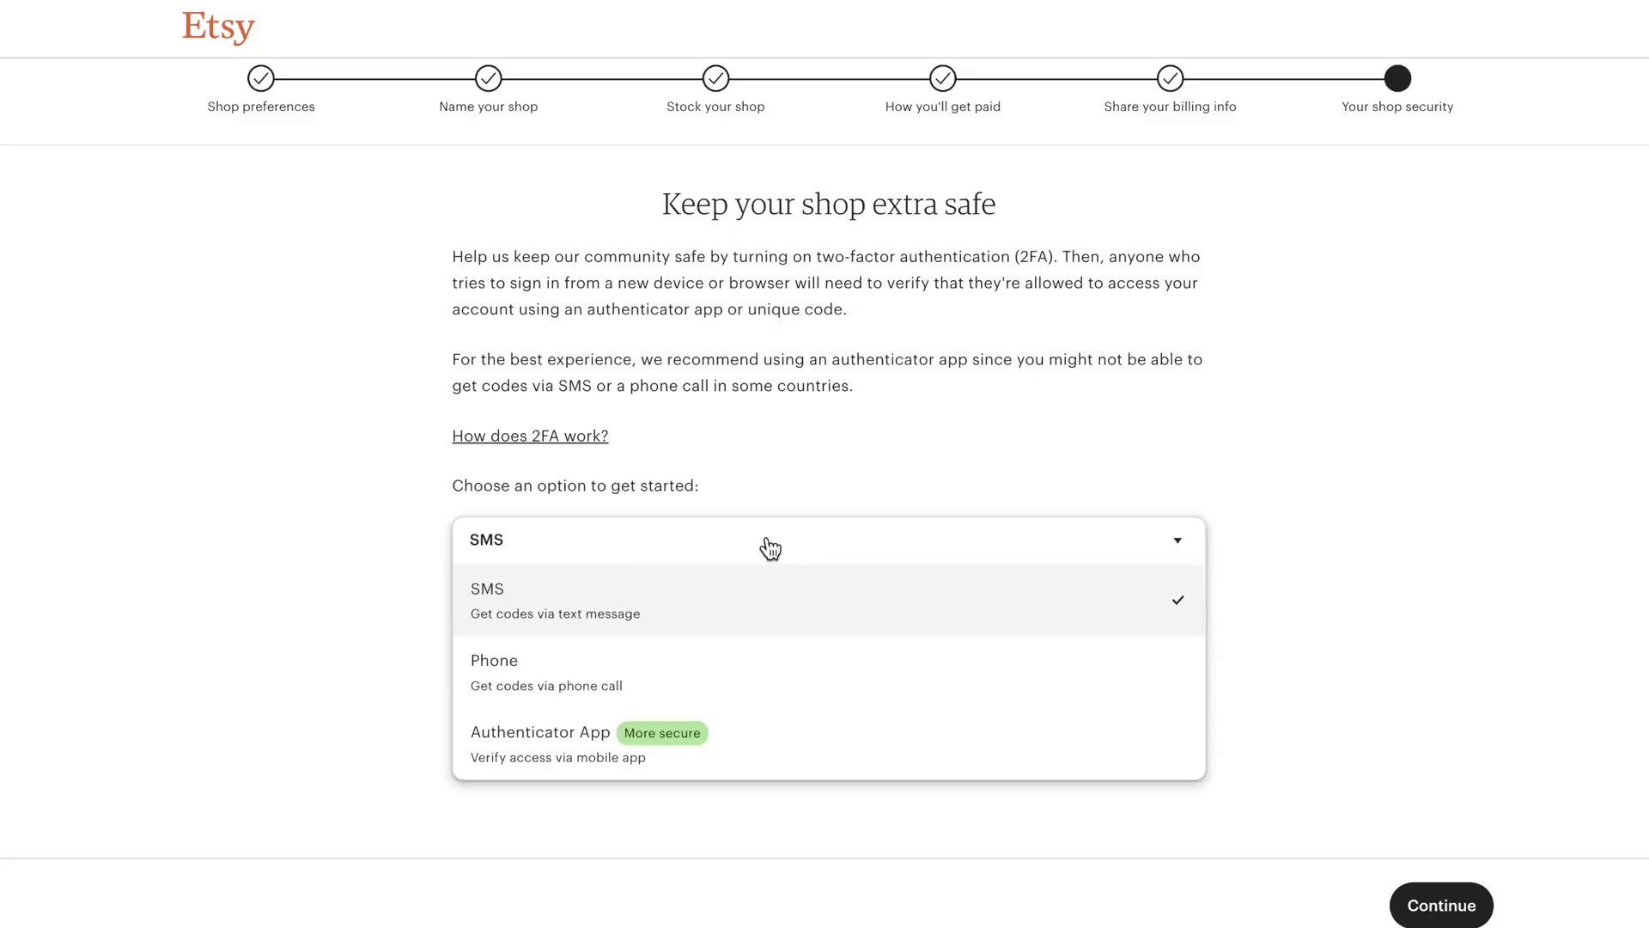
left_click(752, 741)
left_click(1440, 905)
left_click(1438, 907)
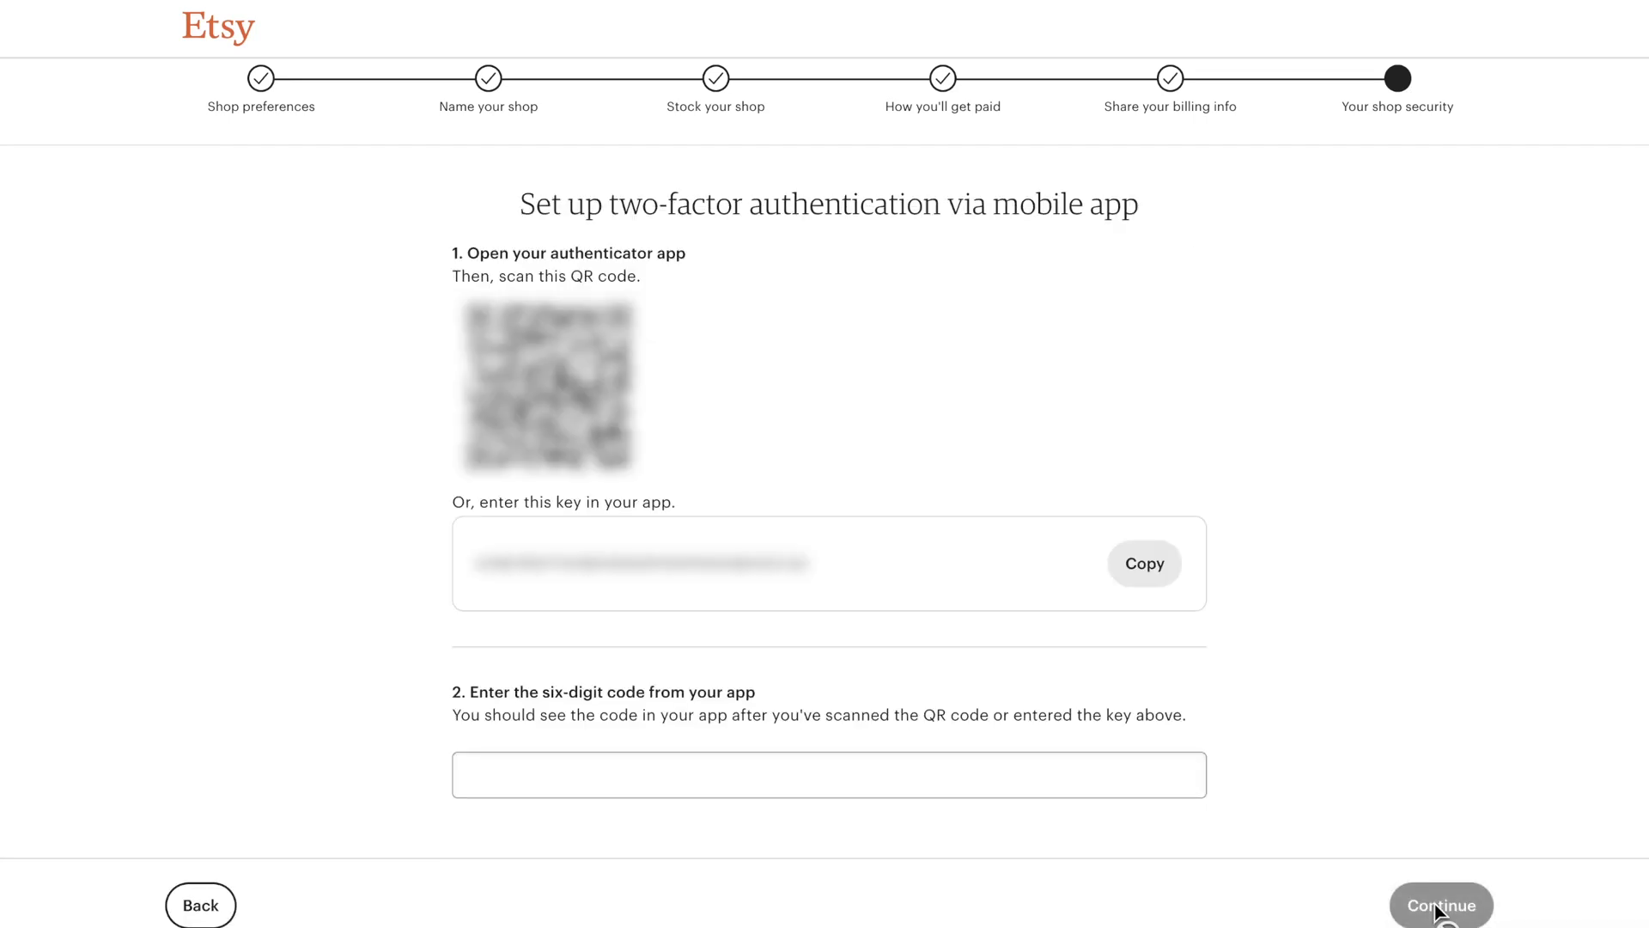
left_click(976, 782)
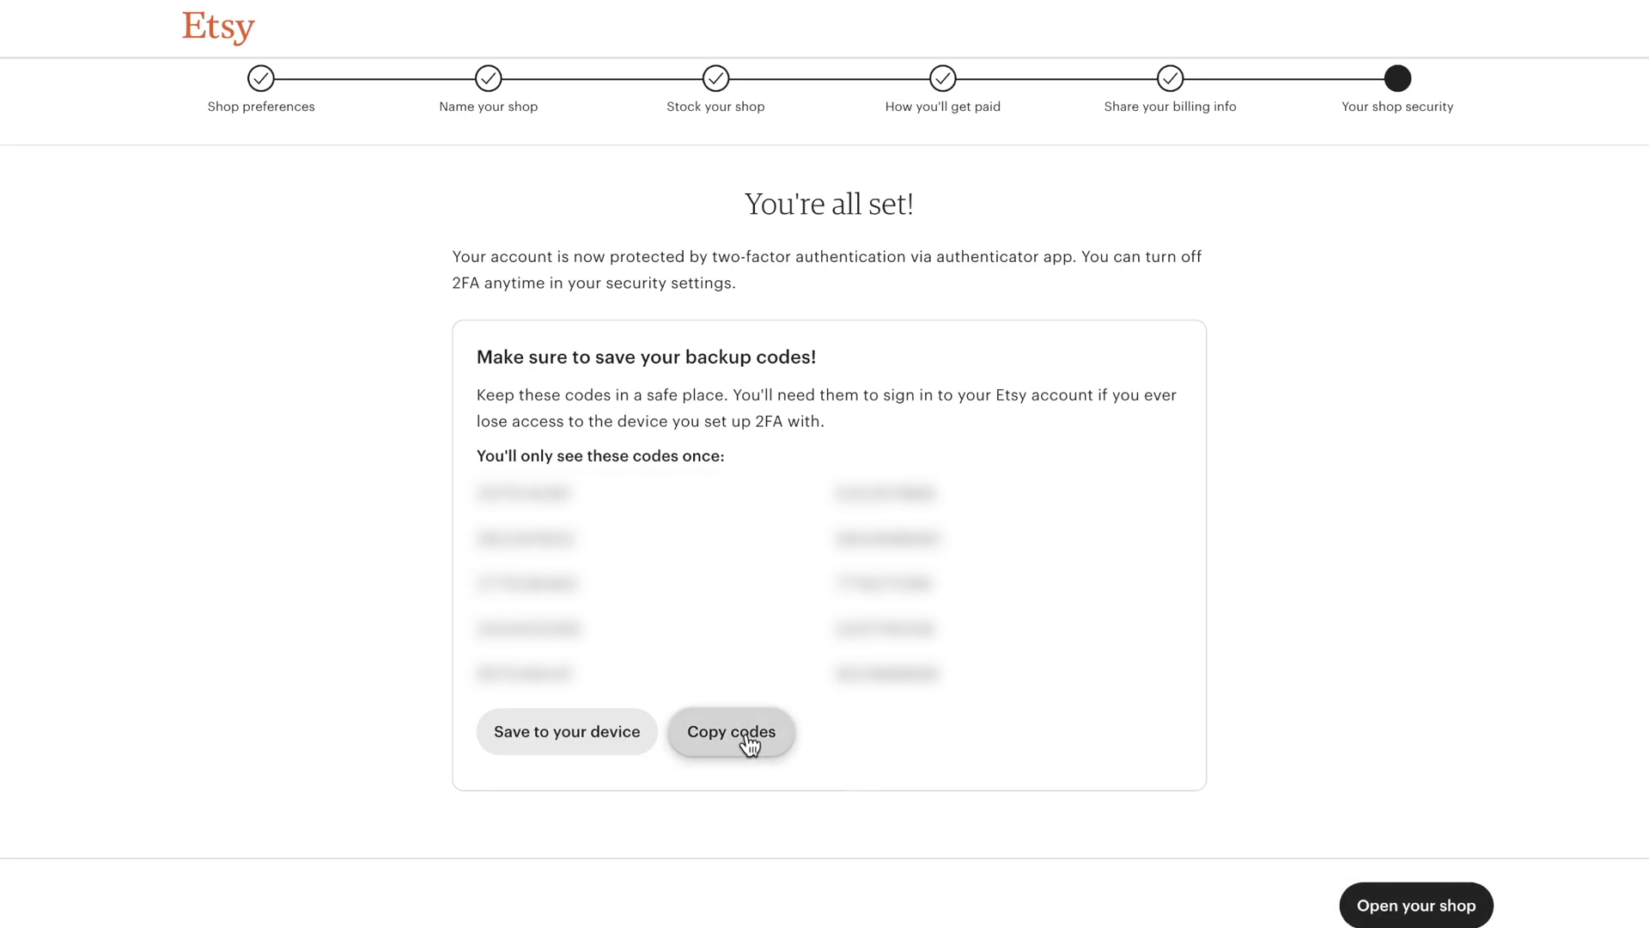
left_click(1400, 904)
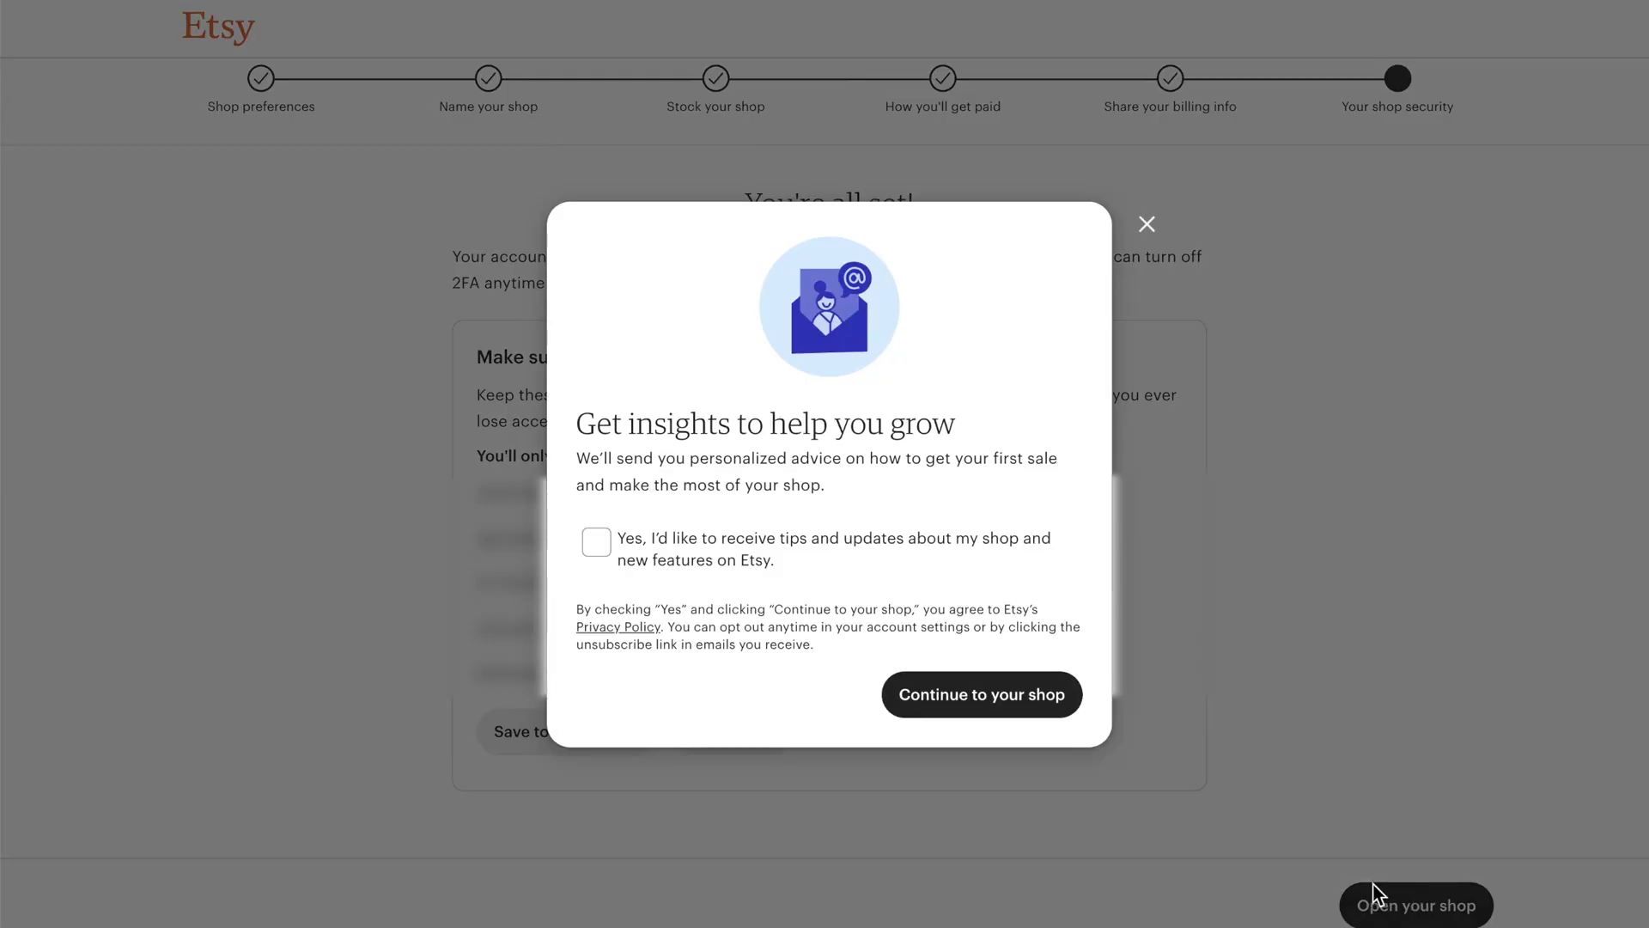
left_click(992, 700)
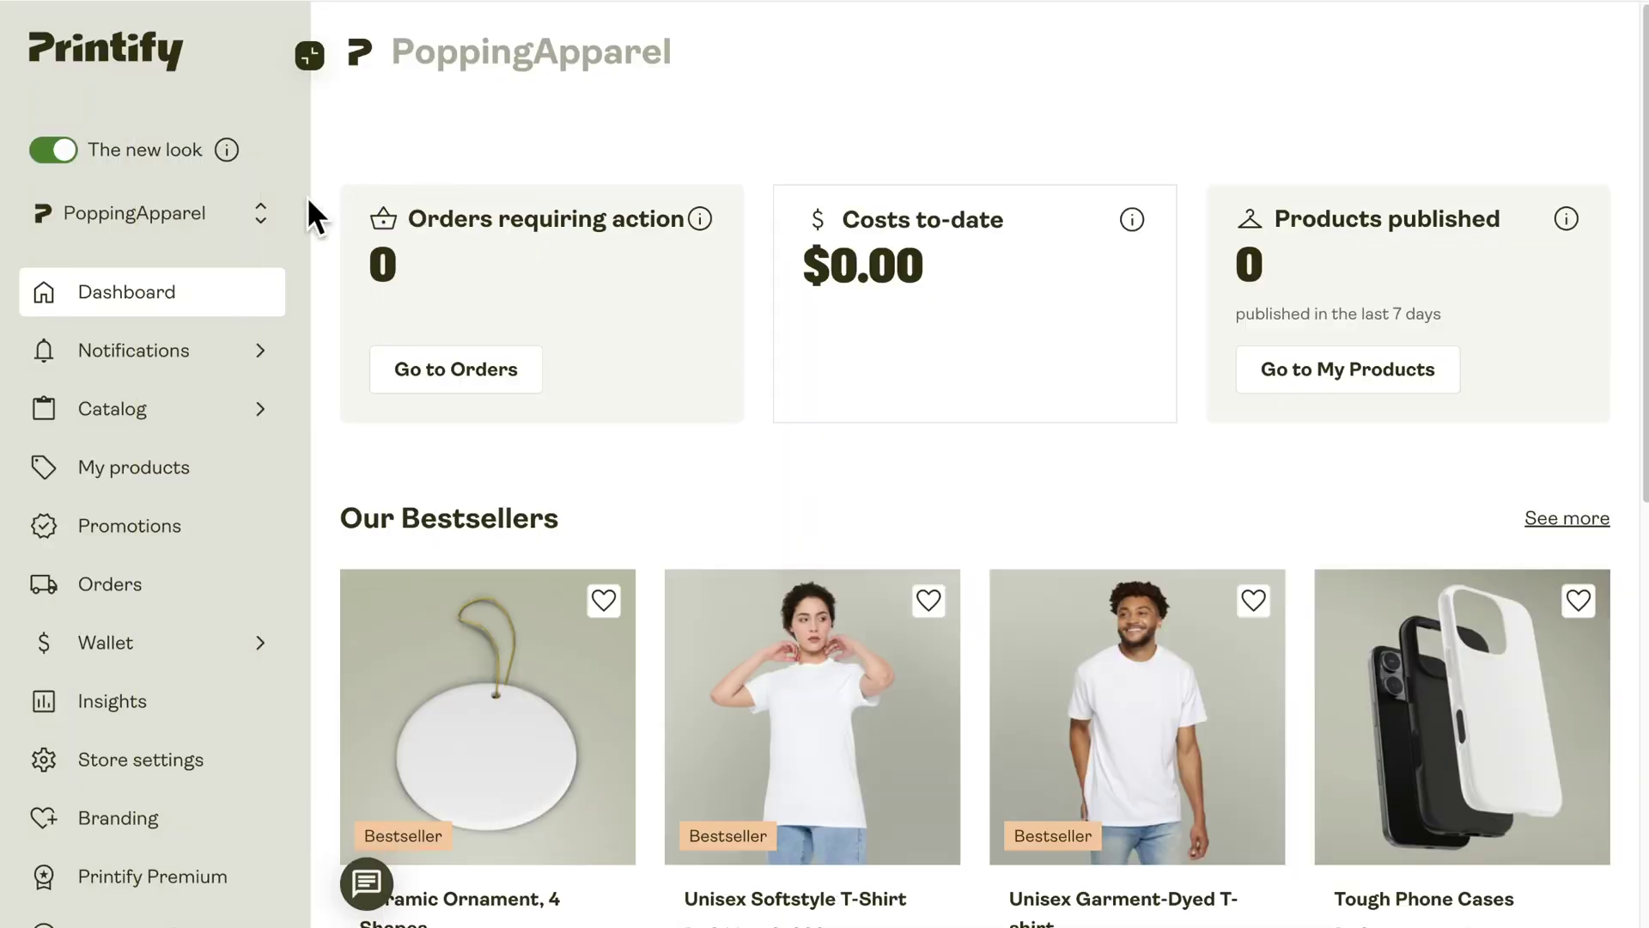
Step: Add Etsy as a new store in Printify and grant Printify access to the Etsy account
left_click(261, 213)
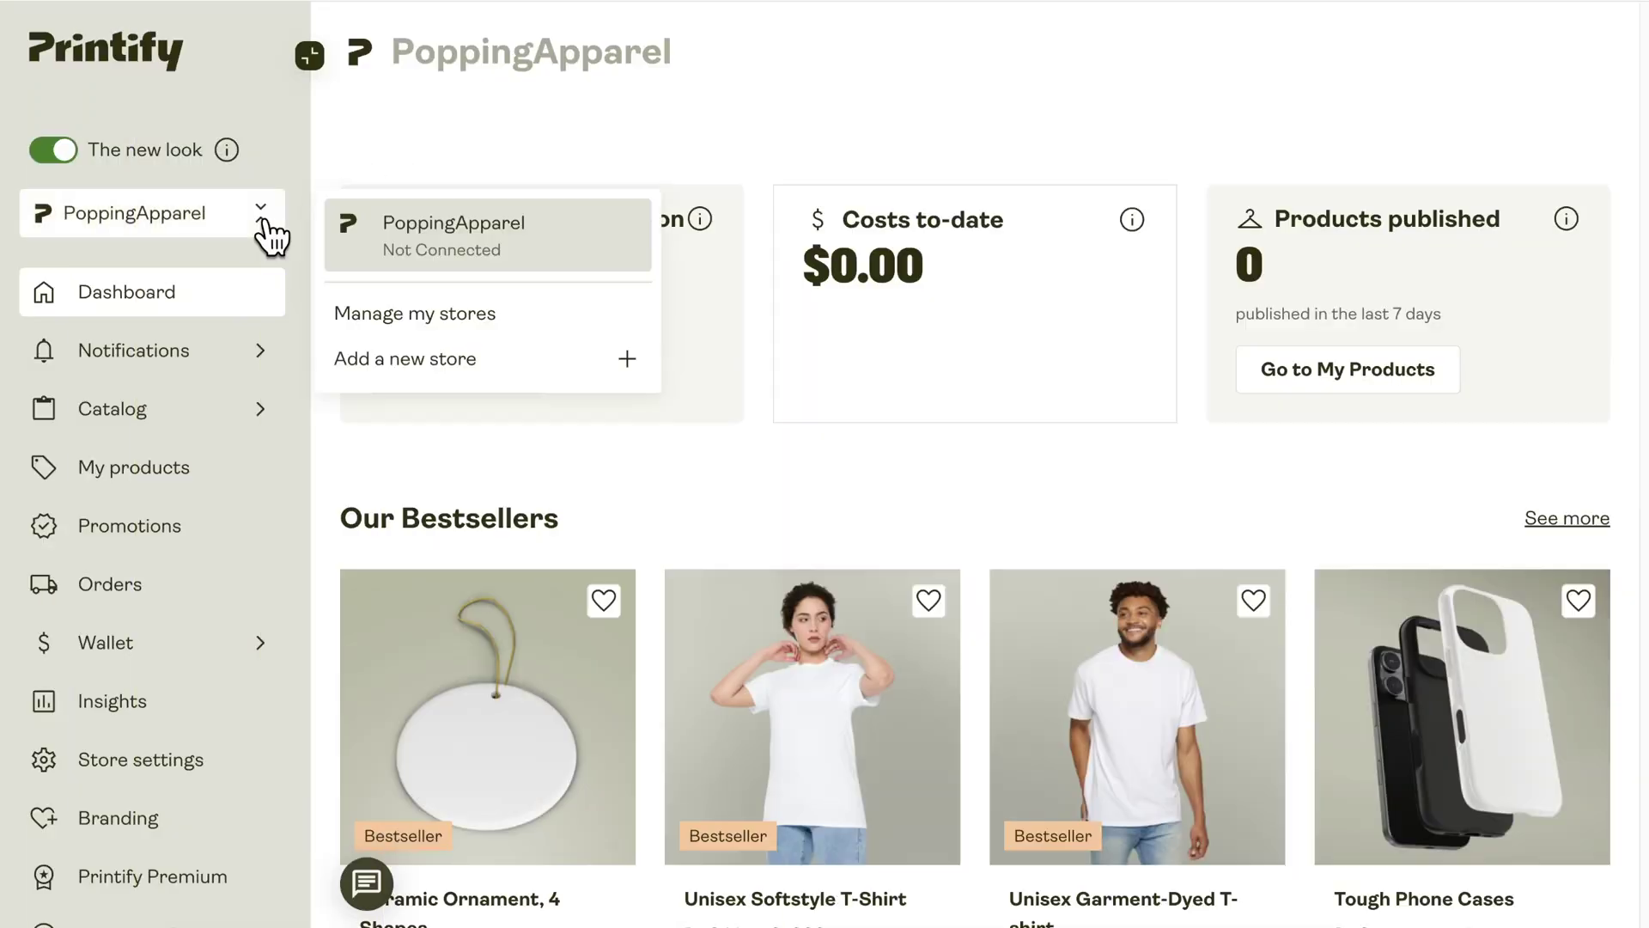
left_click(441, 361)
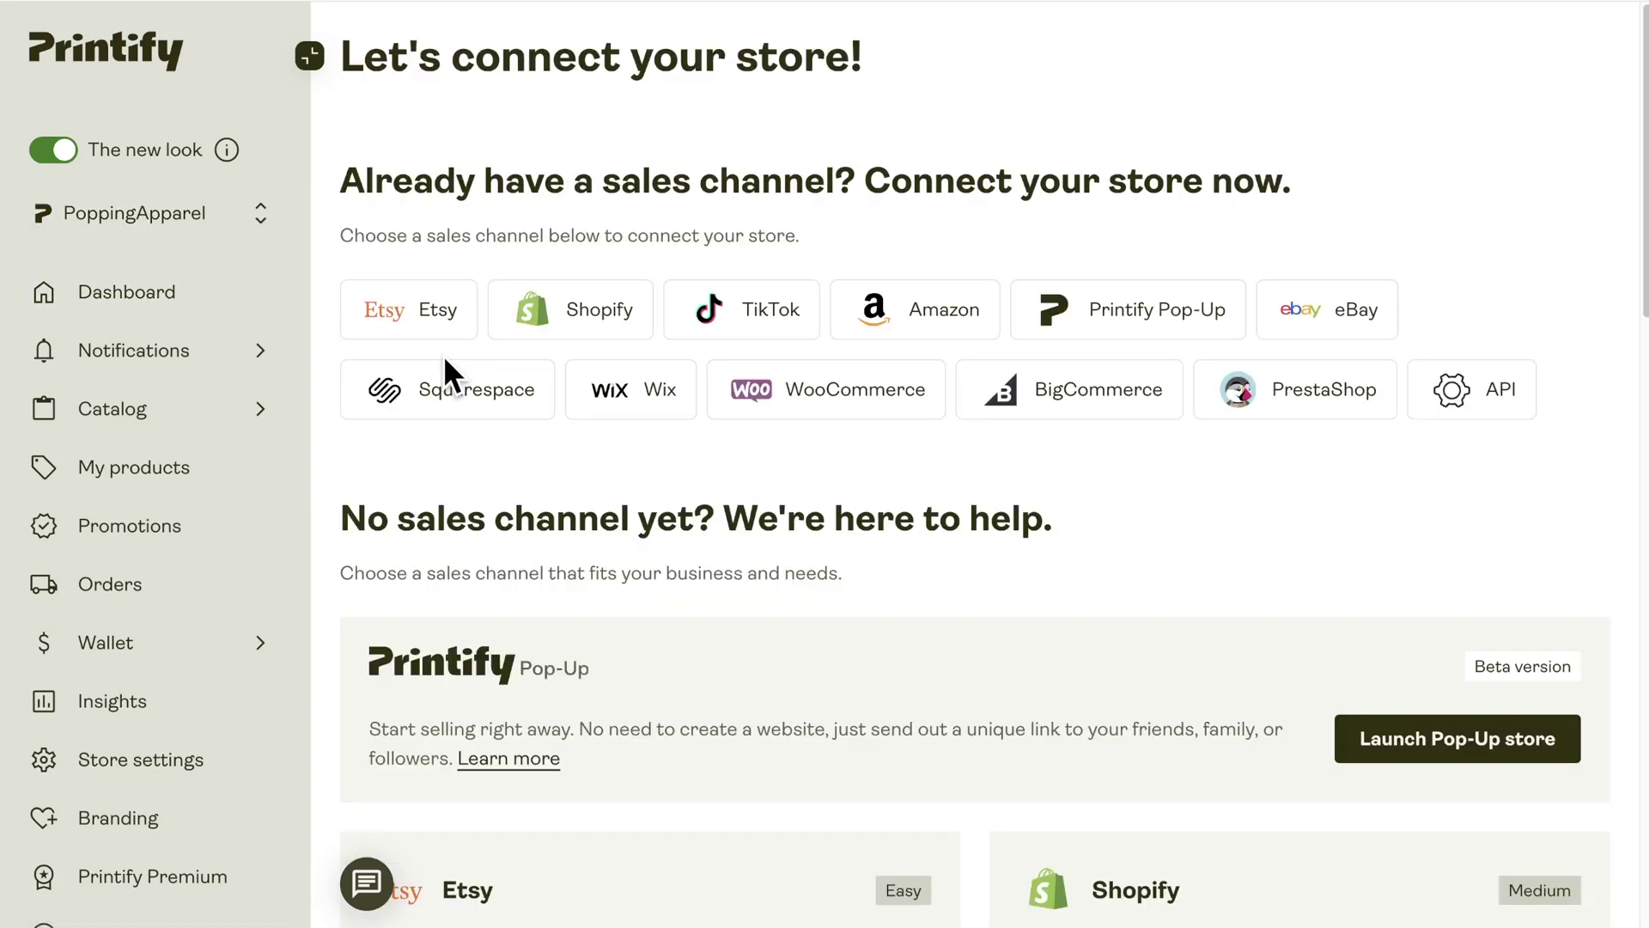
left_click(412, 329)
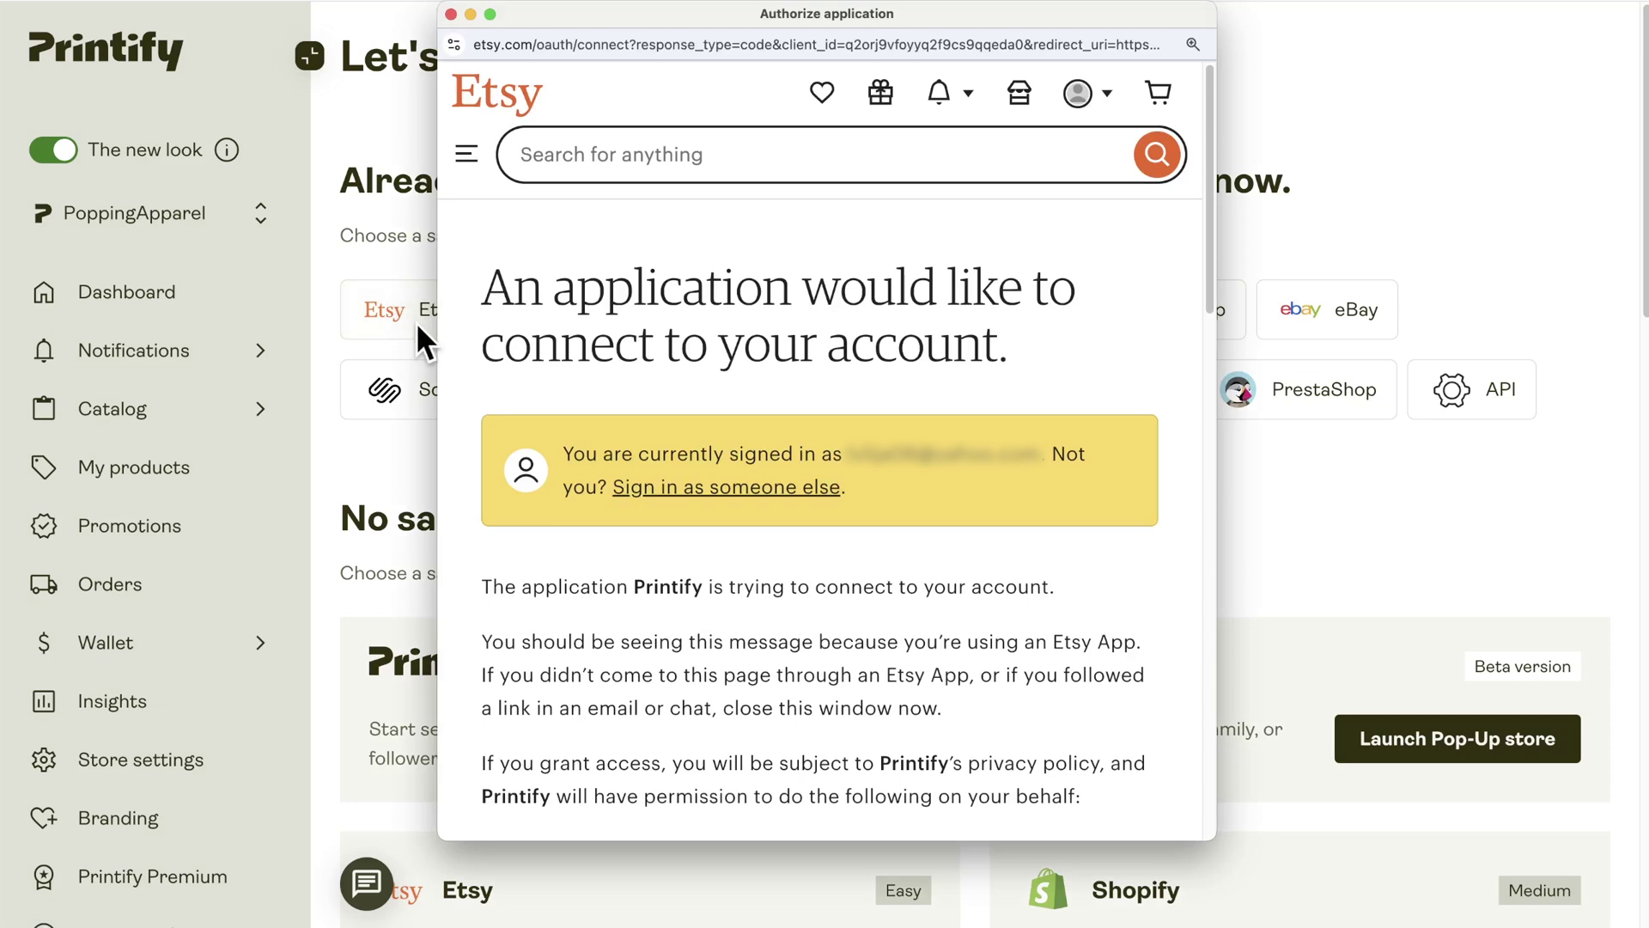
scroll(737, 494, "down", 10)
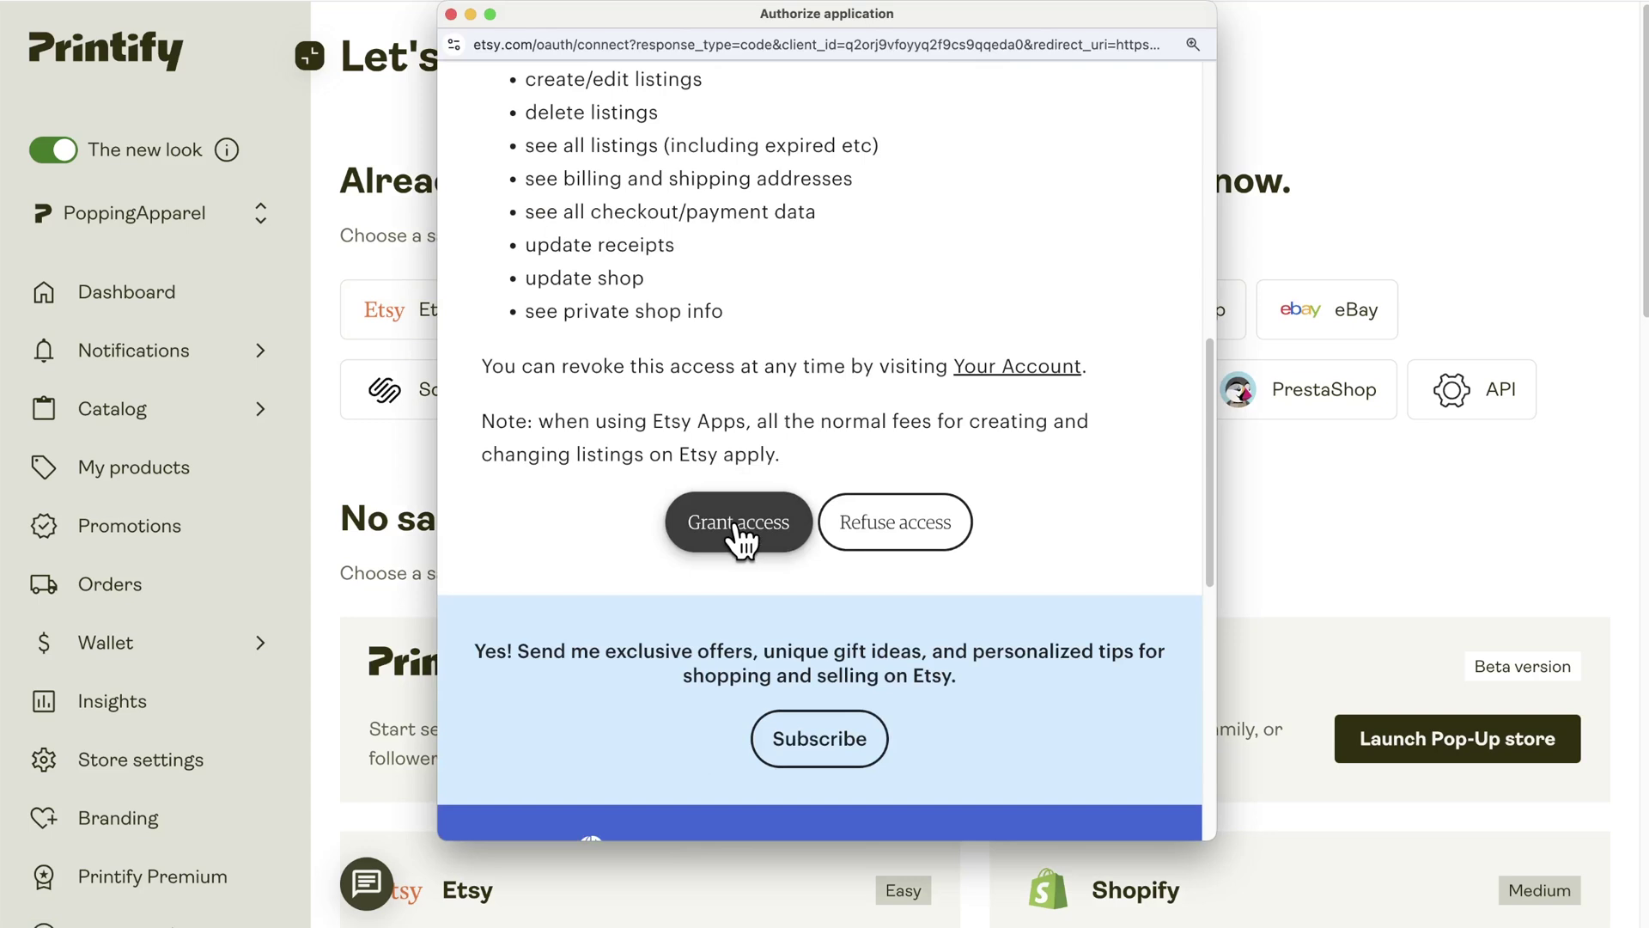
left_click(739, 524)
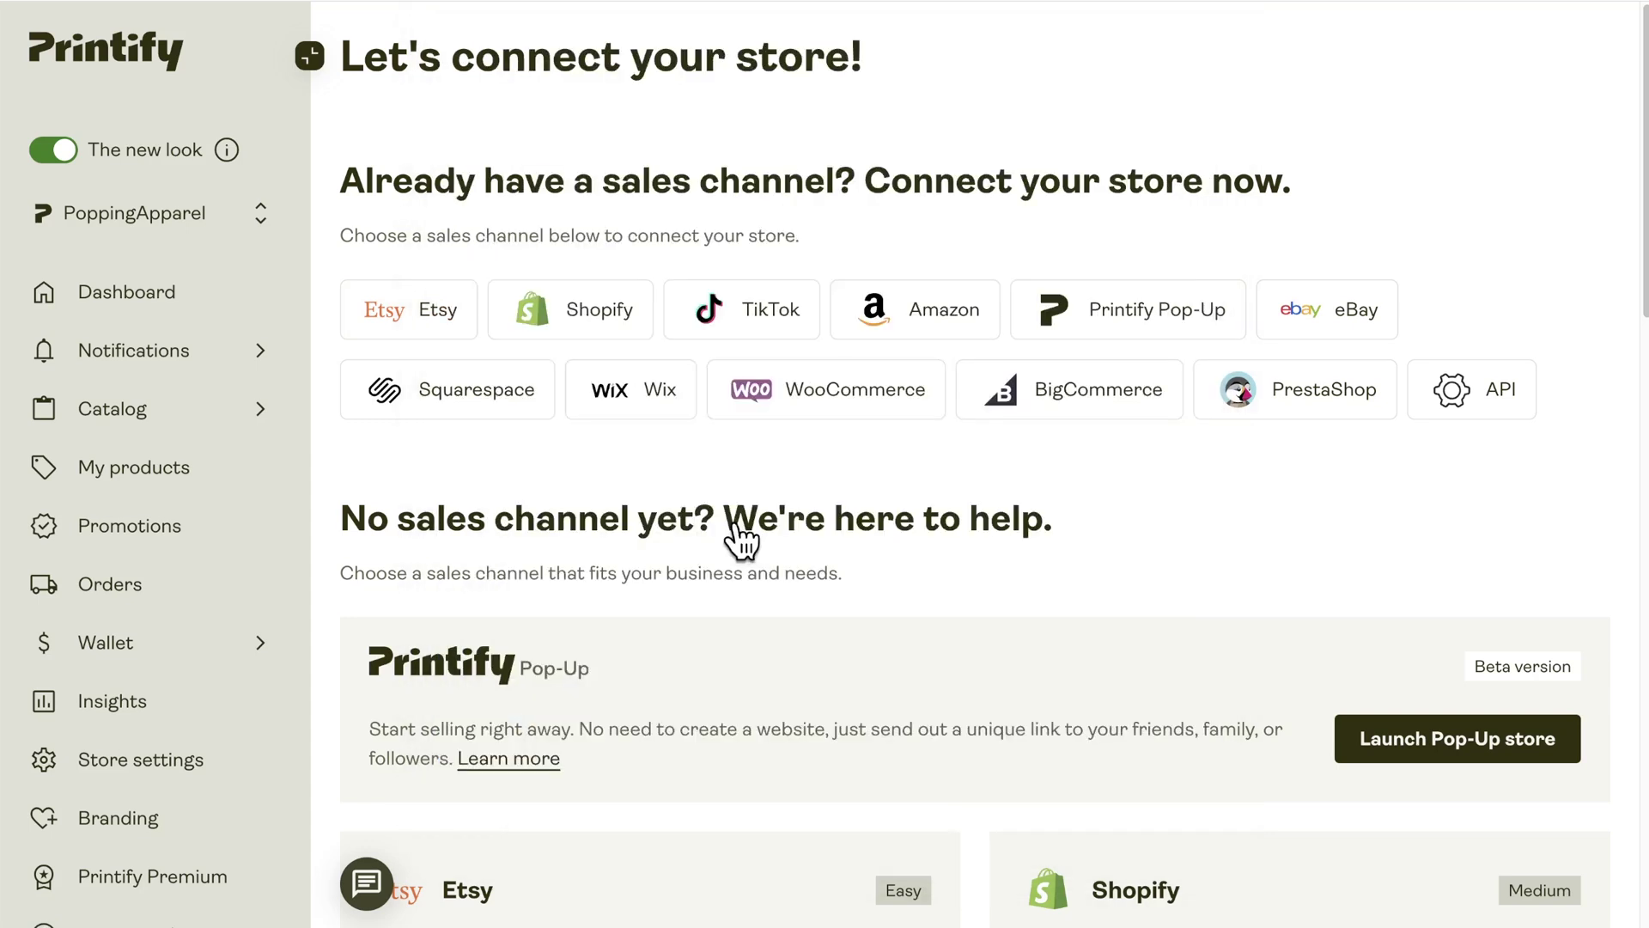